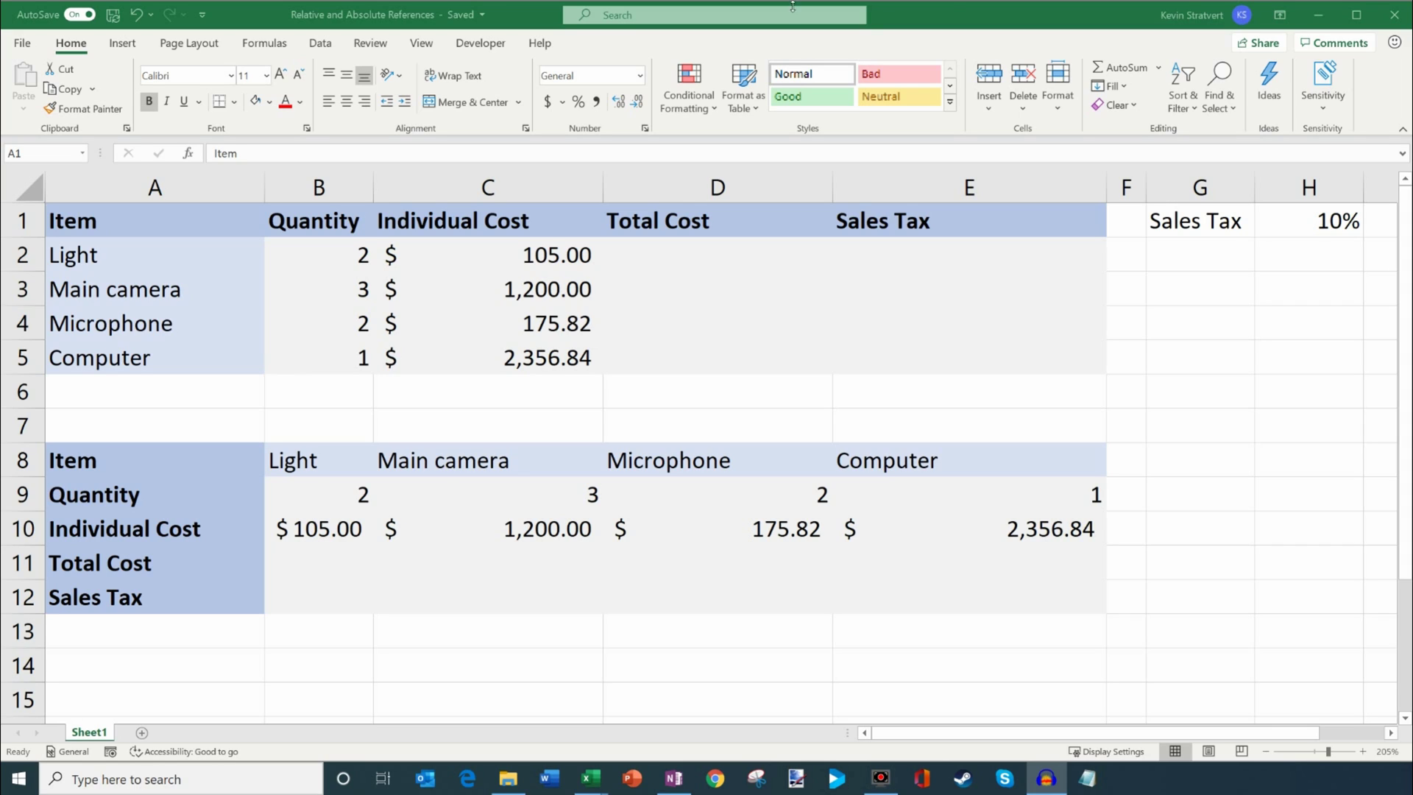
Point out the empty Total Cost cell for Light and the item names Light through Computer
left_click(525, 19)
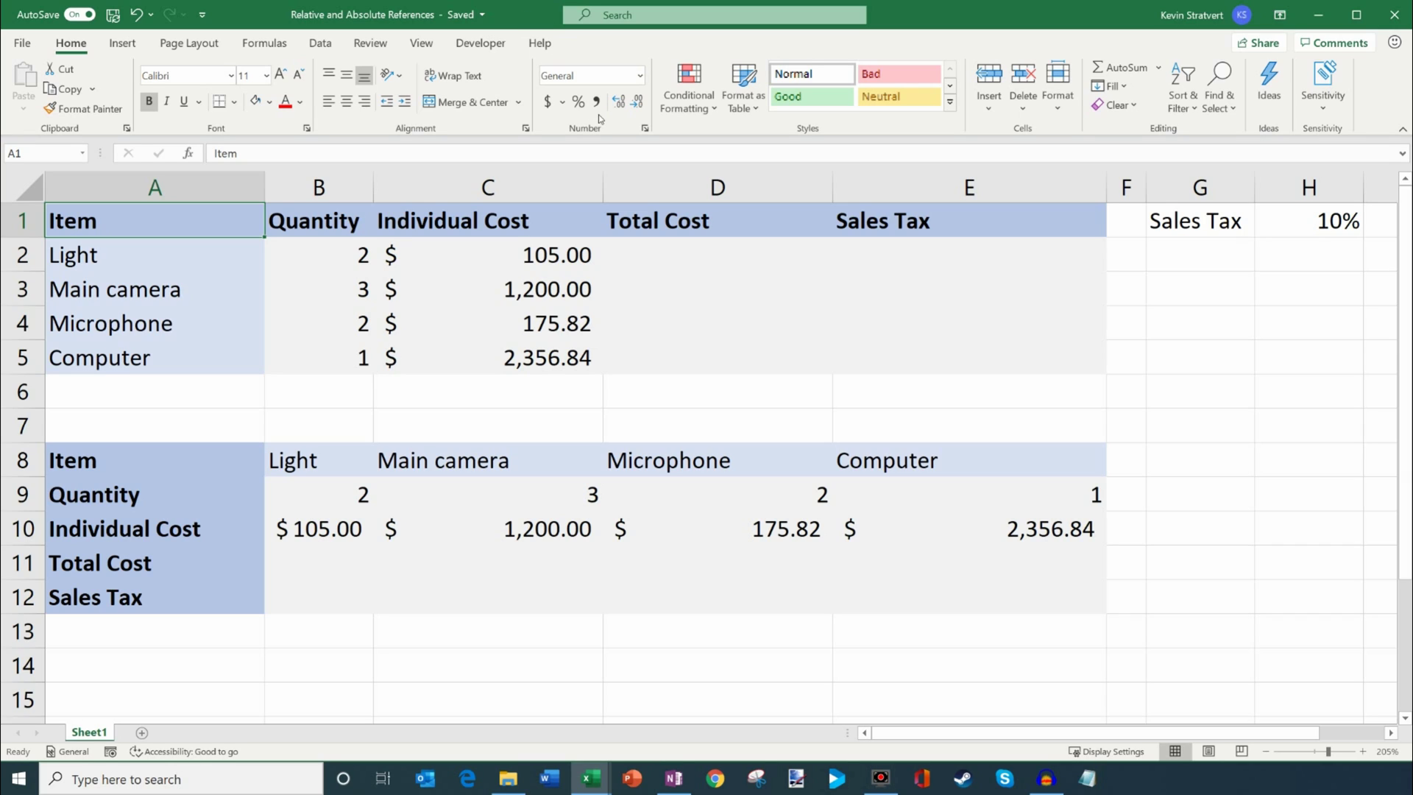
left_click(670, 261)
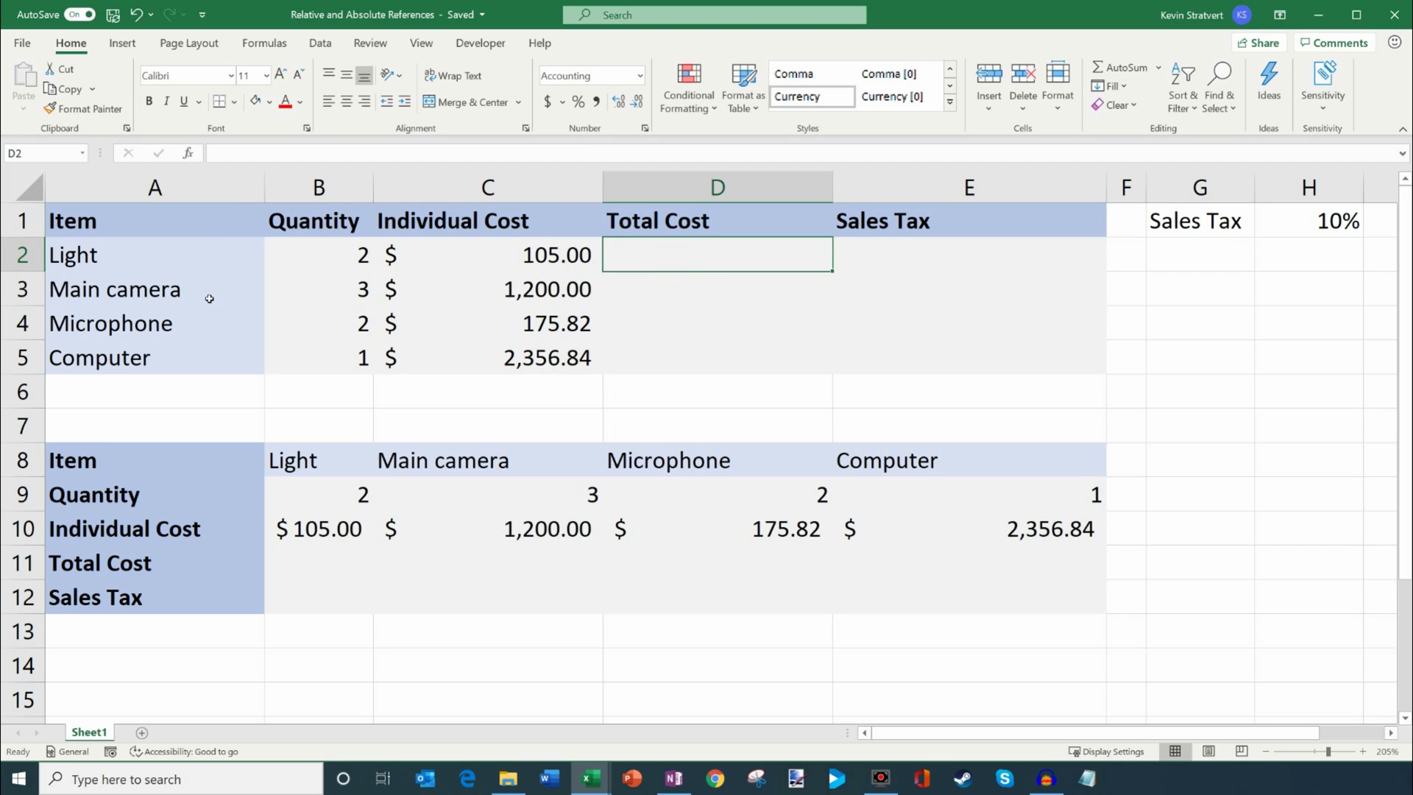
left_click_drag(157, 260, 157, 353)
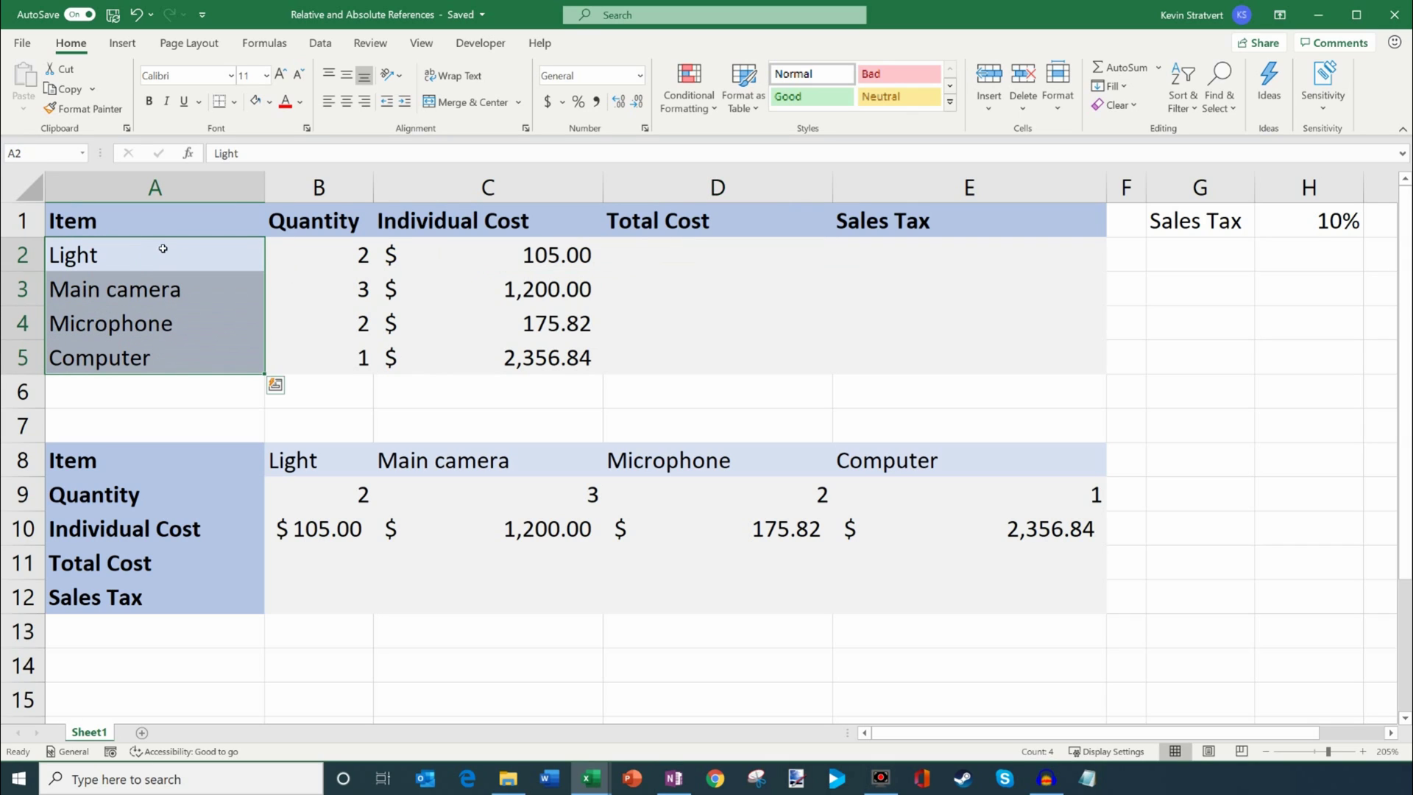
left_click(181, 266)
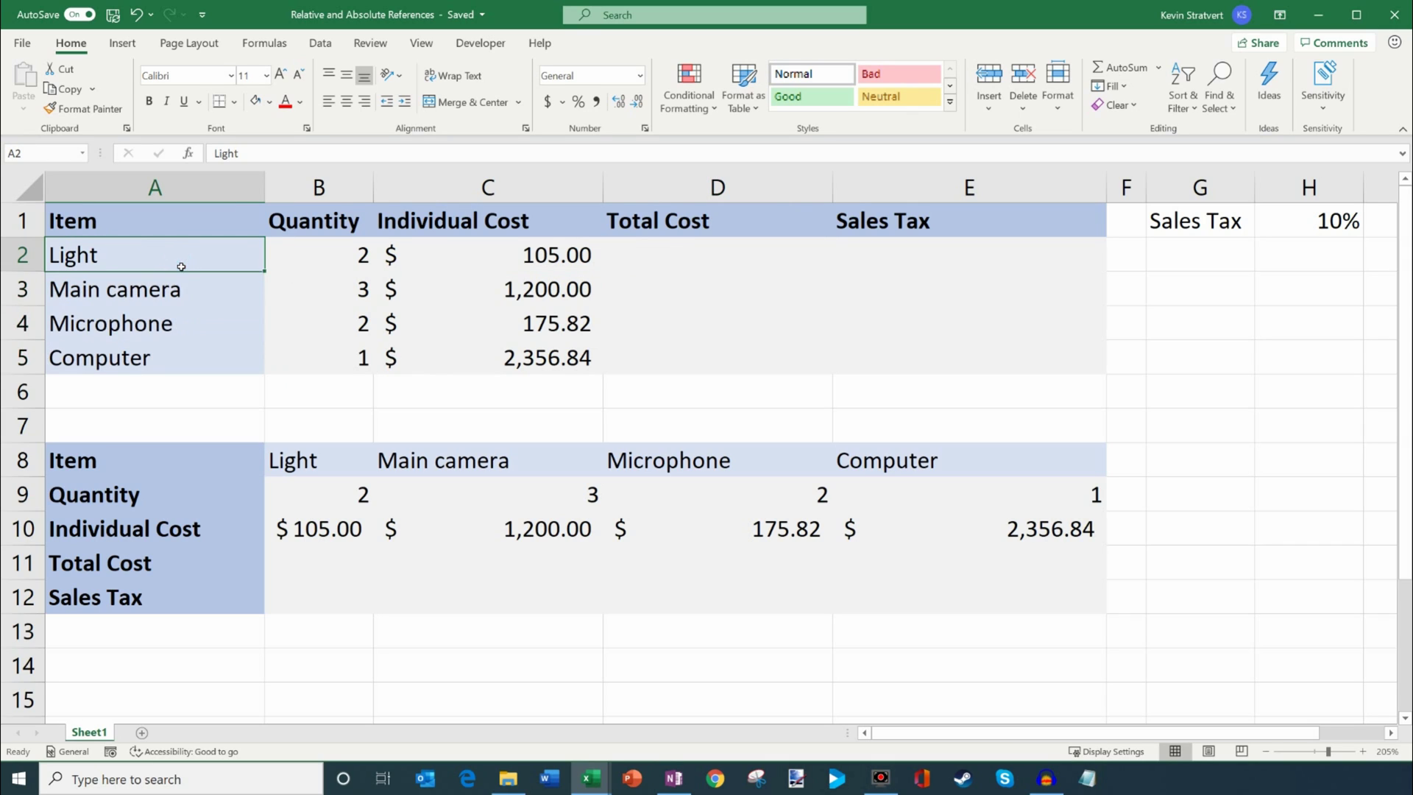
left_click(206, 298)
left_click(206, 328)
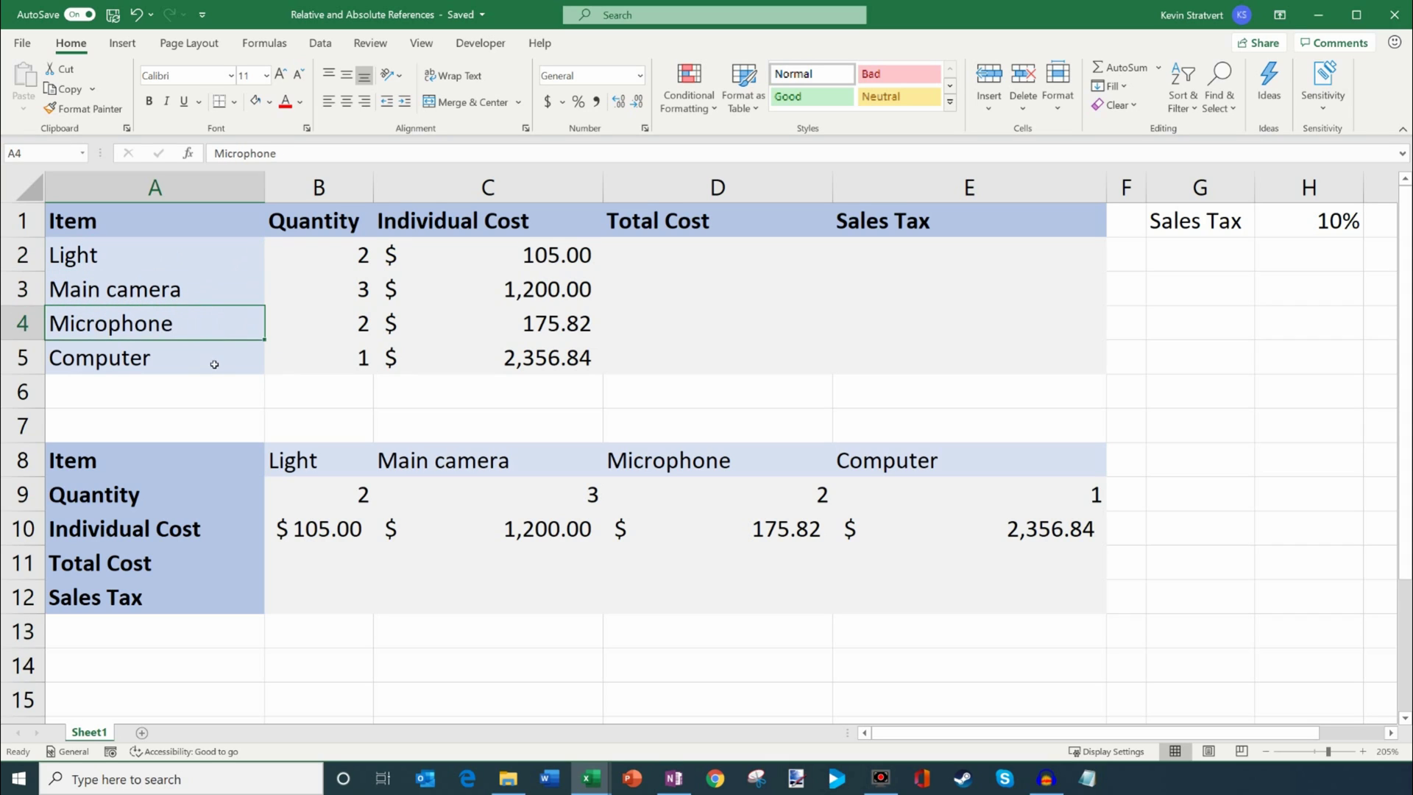
left_click(214, 364)
Highlight the quantities, individual costs, and empty Total Cost and Sales Tax cells
mouse_move(313, 258)
left_mouse_down()
mouse_move(329, 356)
mouse_move(332, 248)
left_mouse_up()
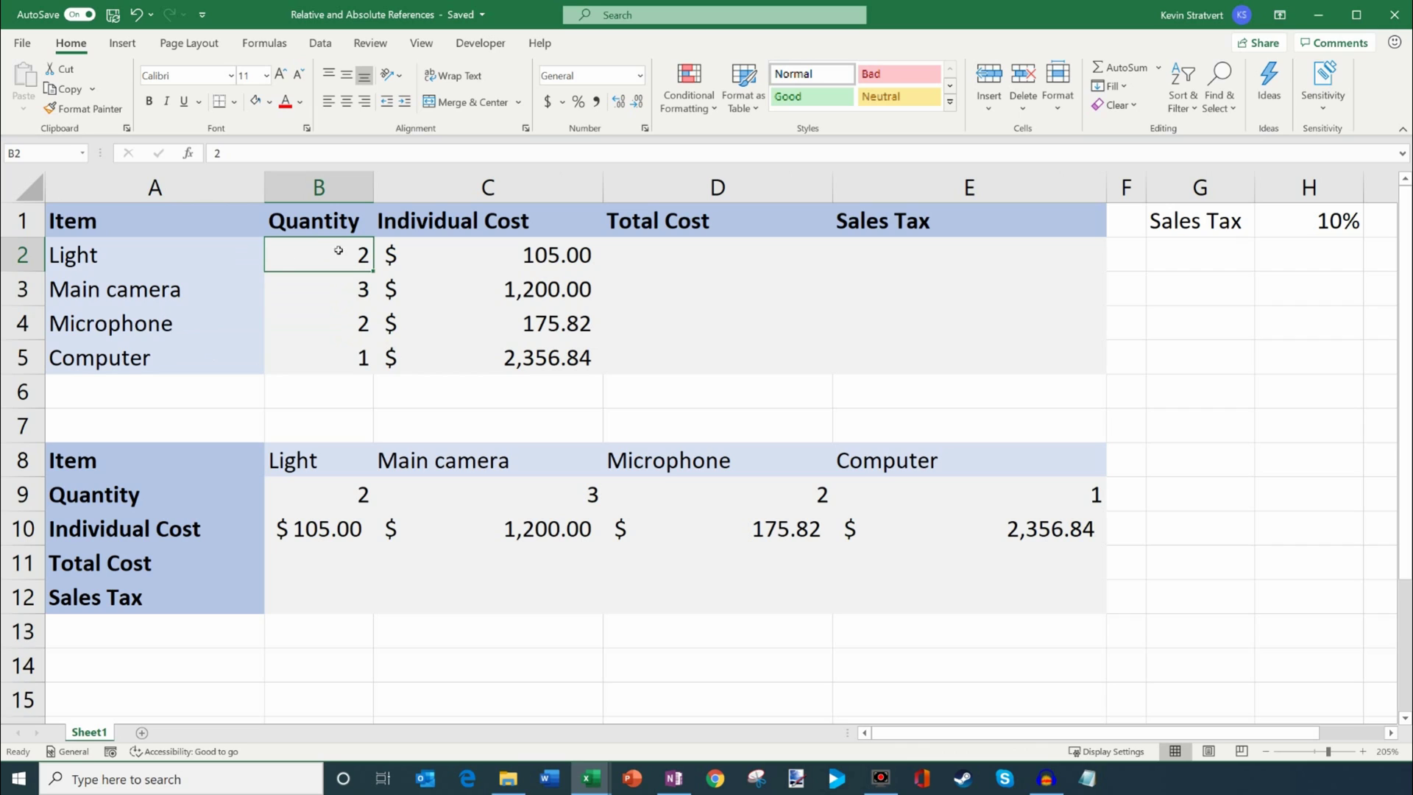
left_click(315, 288)
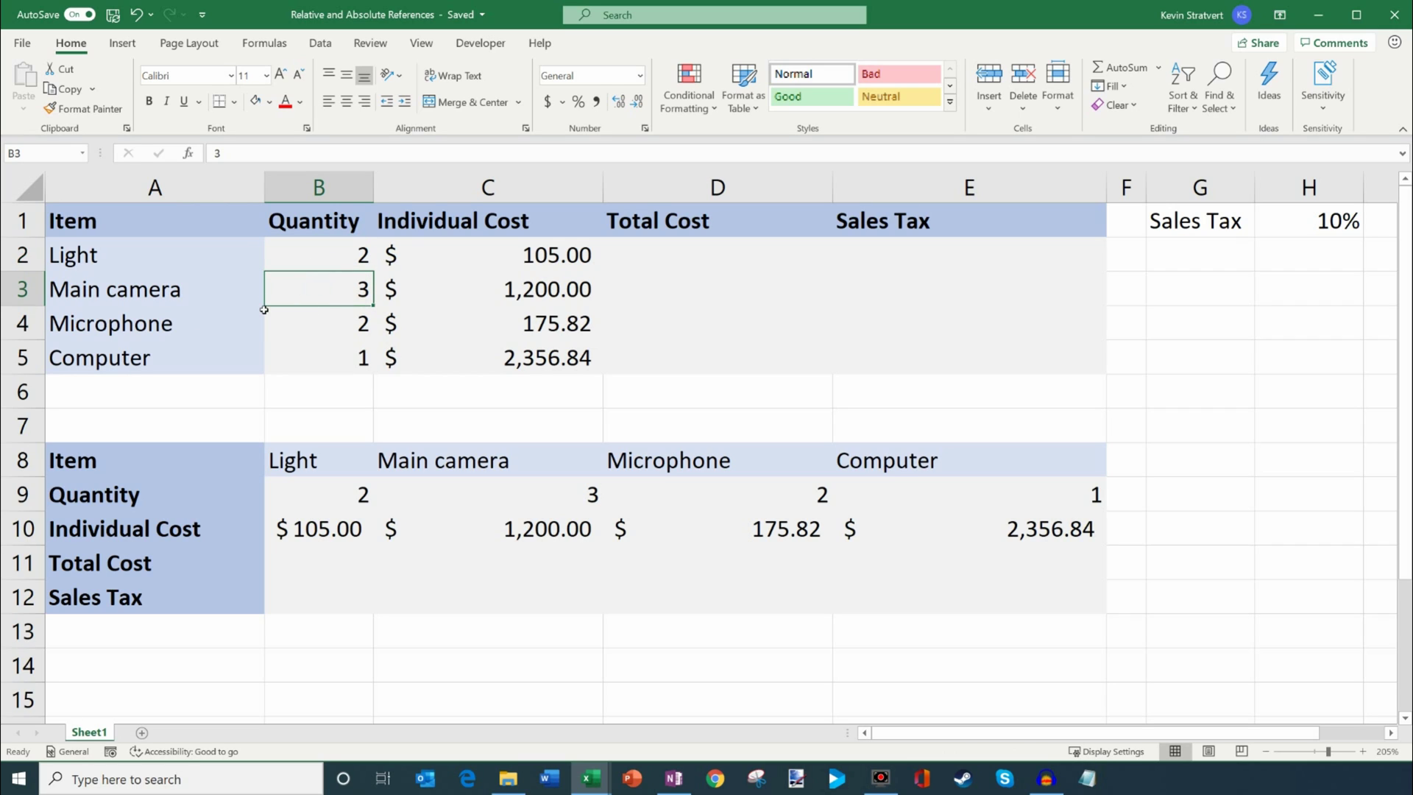
left_click(280, 331)
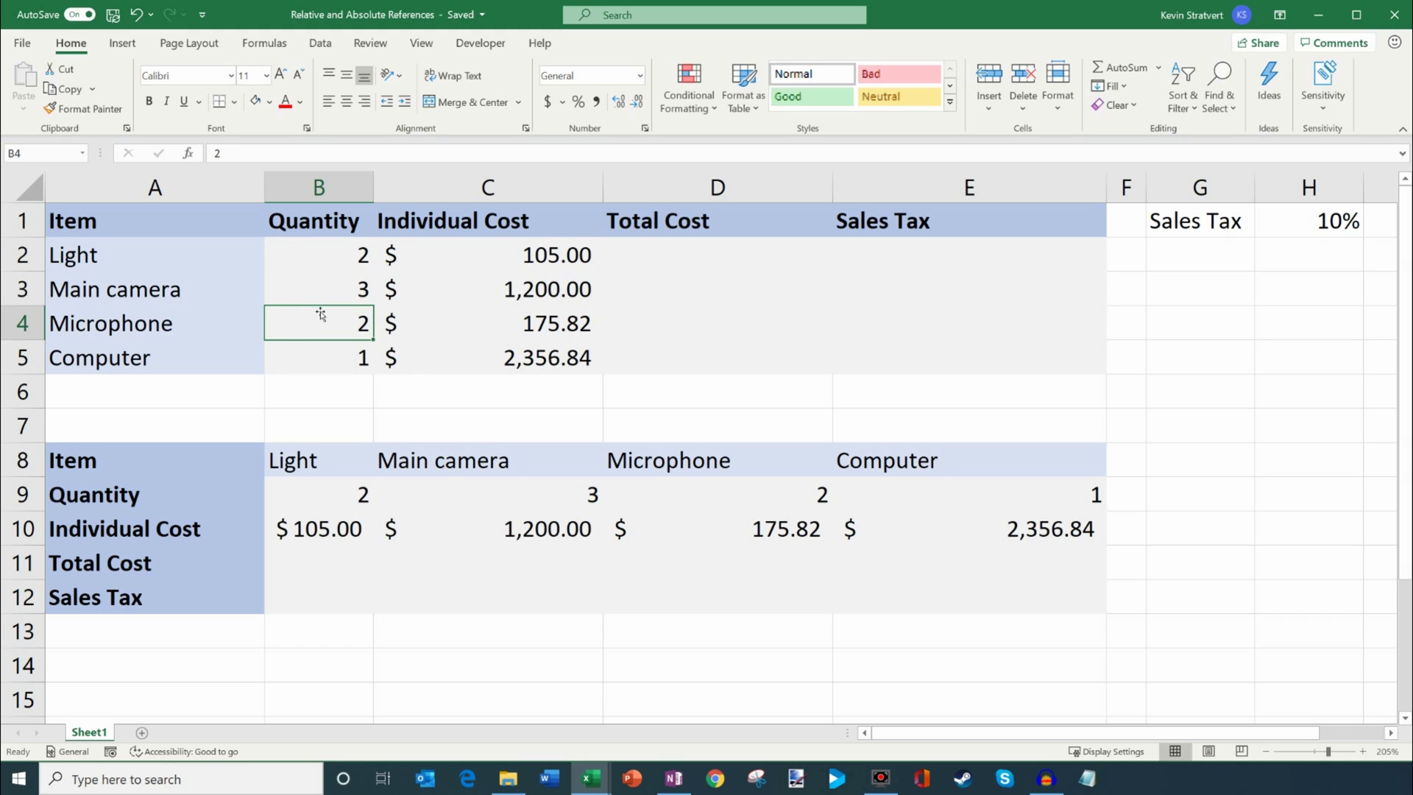
left_click_drag(519, 256, 525, 370)
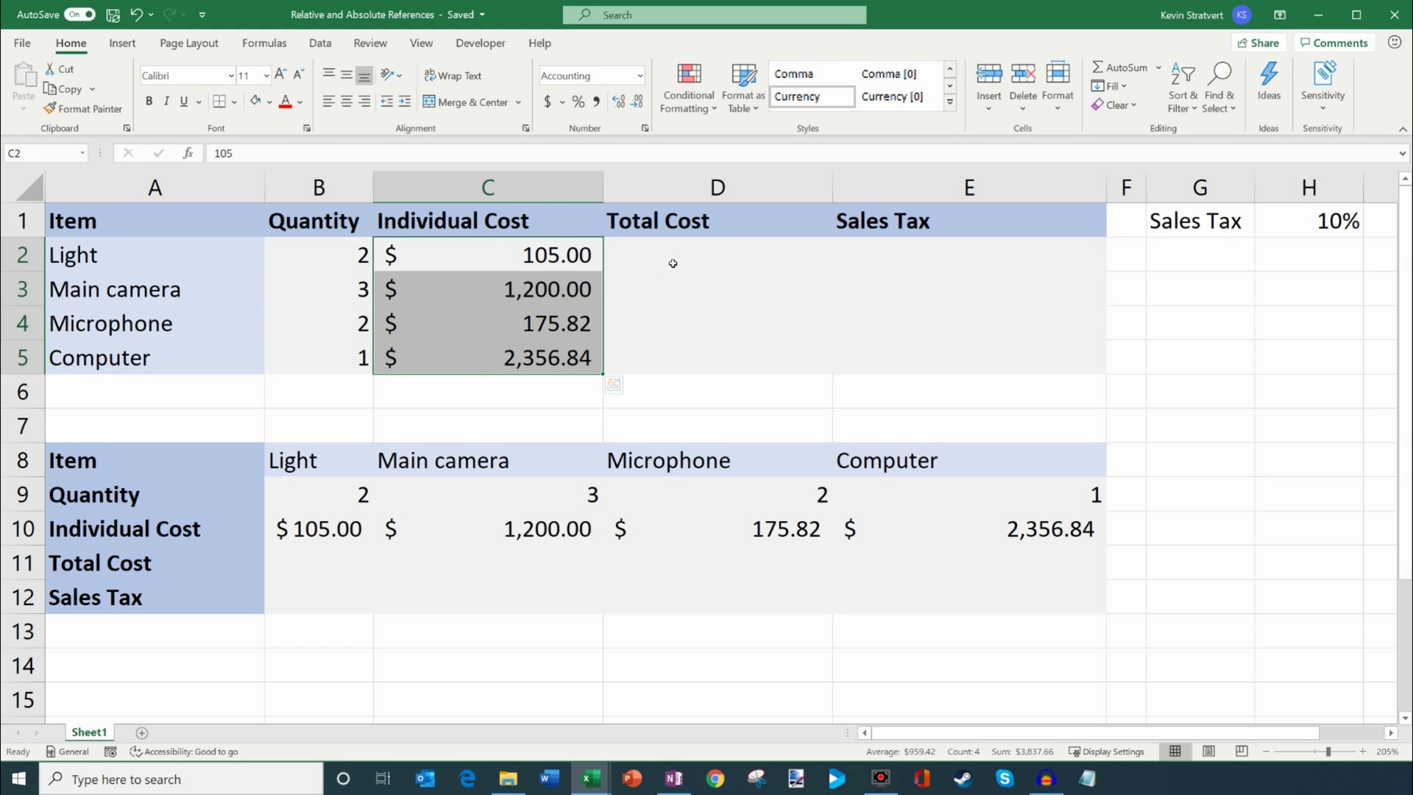
mouse_move(674, 260)
left_mouse_down()
mouse_move(679, 364)
mouse_move(688, 268)
left_mouse_up()
left_click_drag(877, 258, 880, 353)
left_click(883, 356)
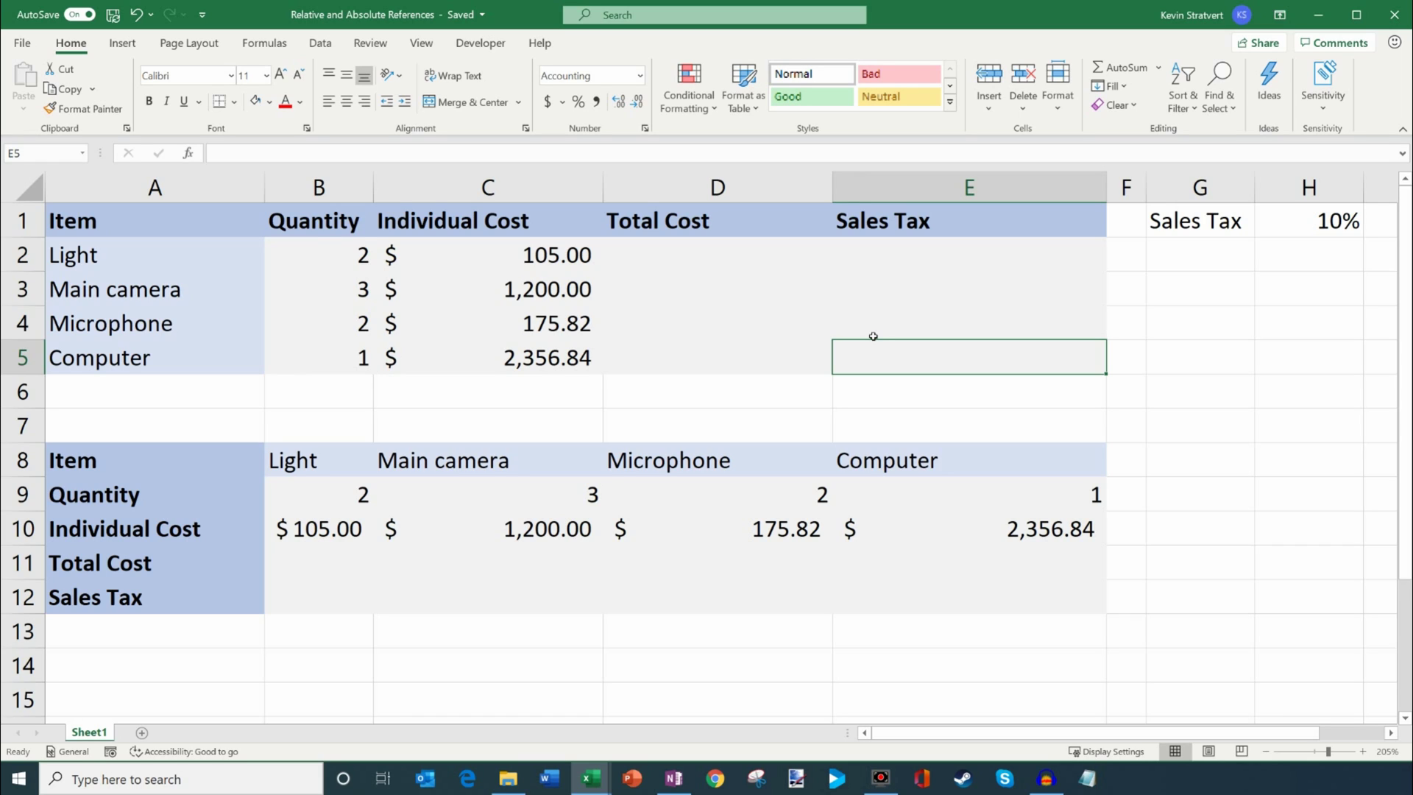
Enter =B2*C2 in D2 so Light's Total Cost shows 210.00
left_click(691, 253)
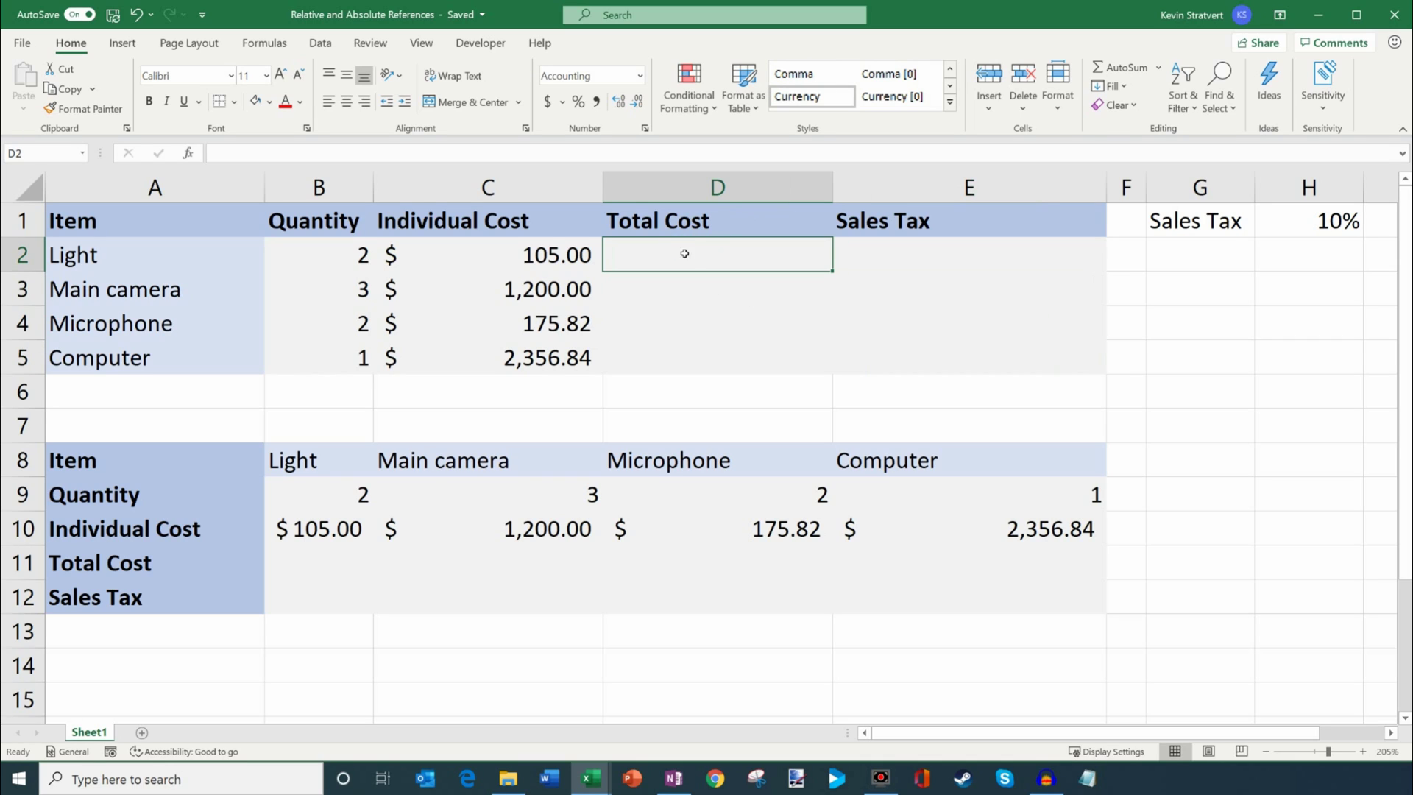
left_click(345, 263)
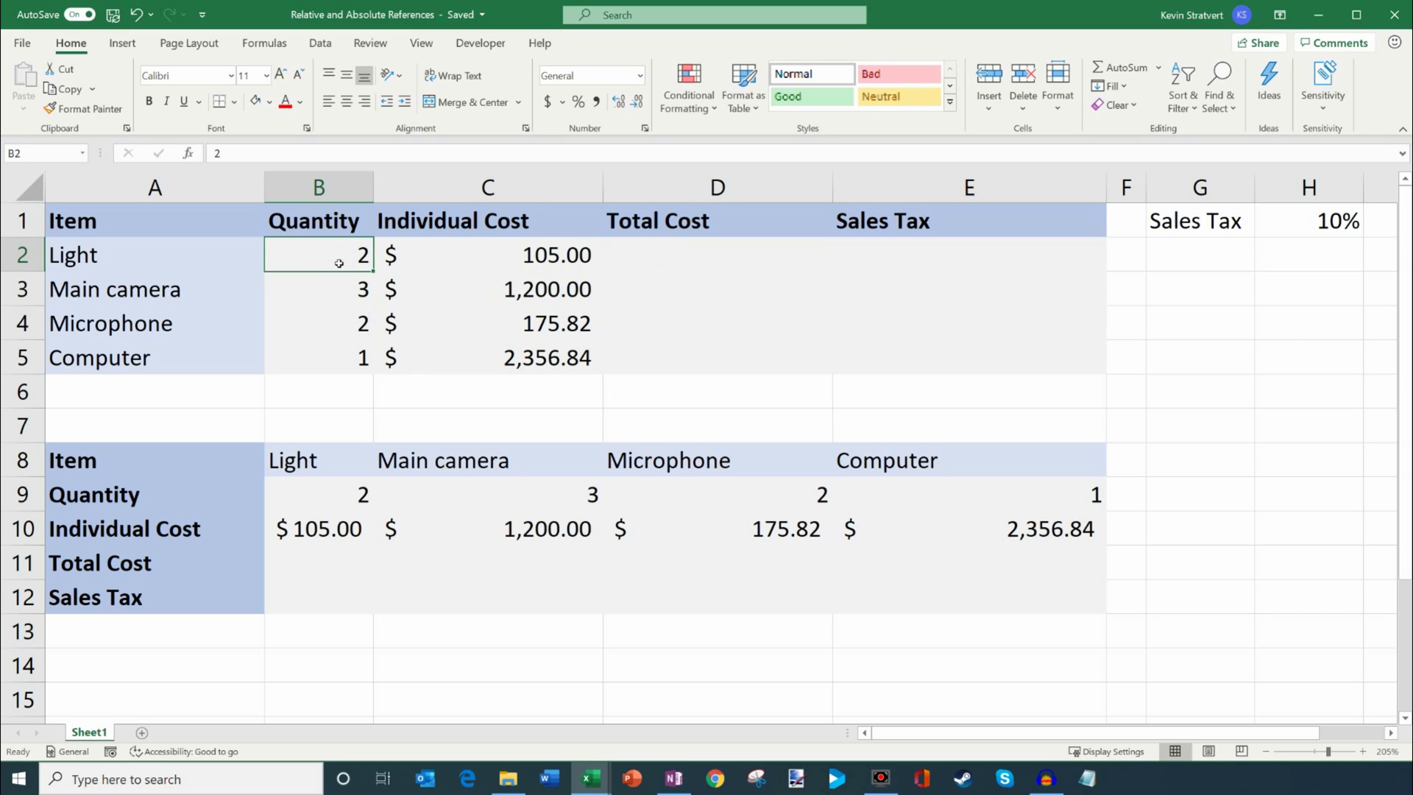
left_click(482, 253)
left_click(673, 253)
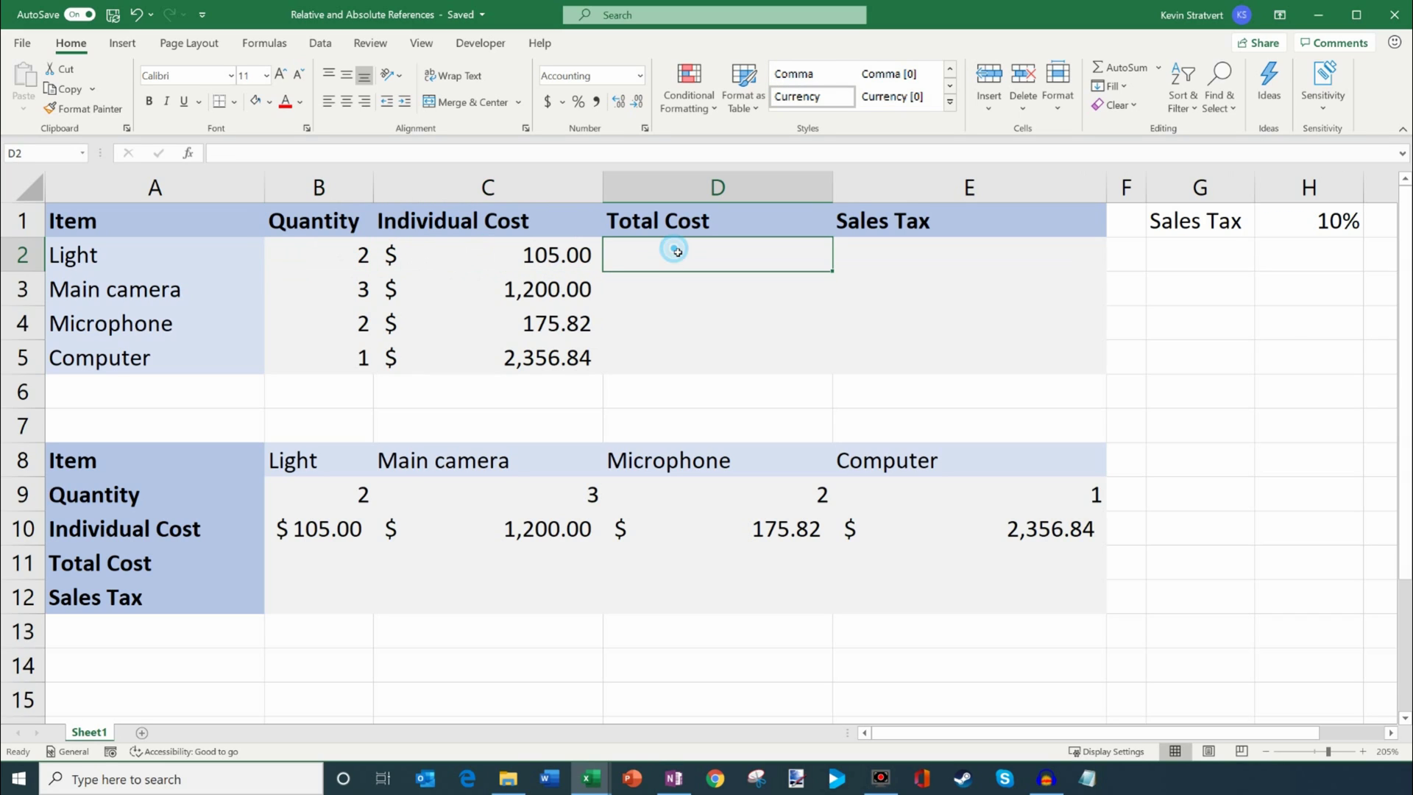
type("=")
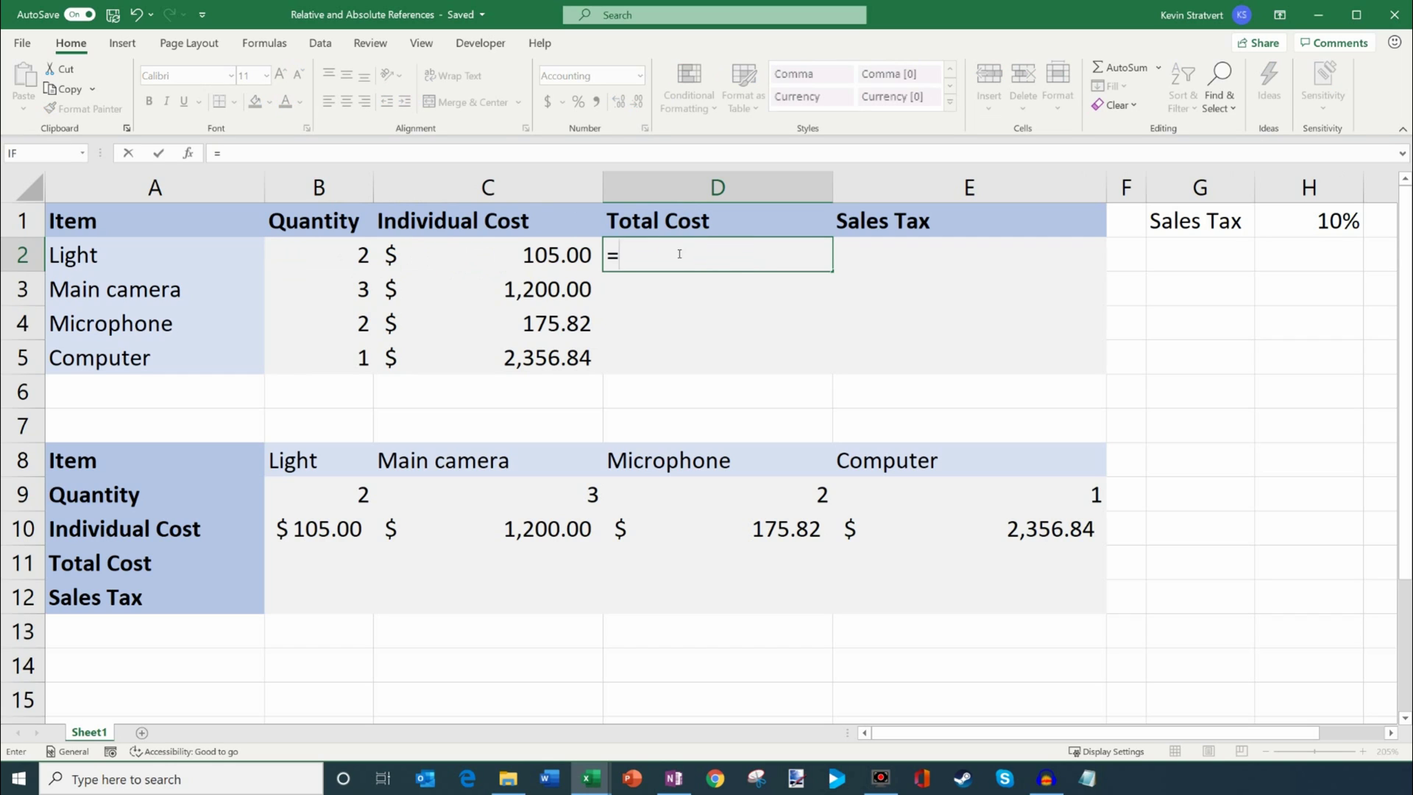
left_click(328, 261)
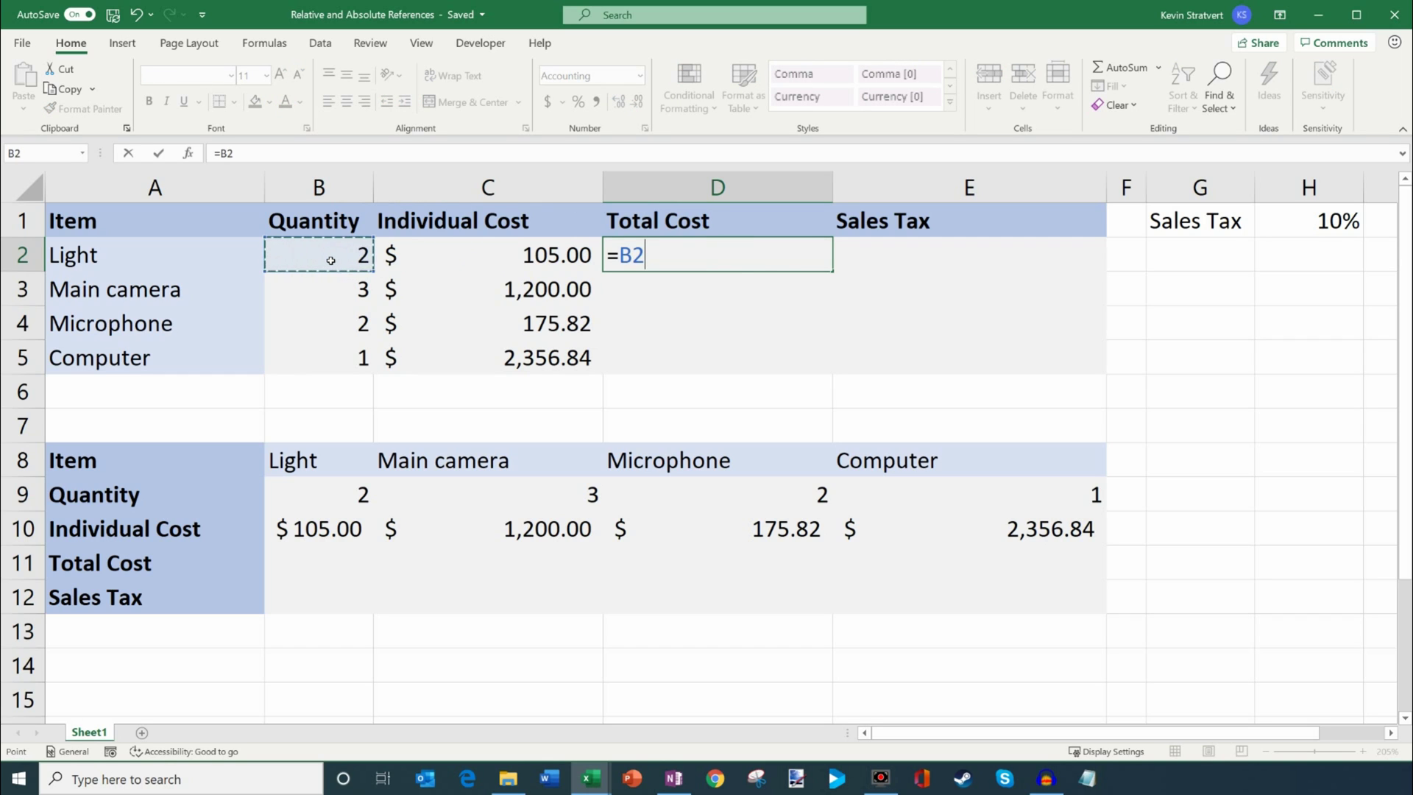
type("*")
left_click(545, 254)
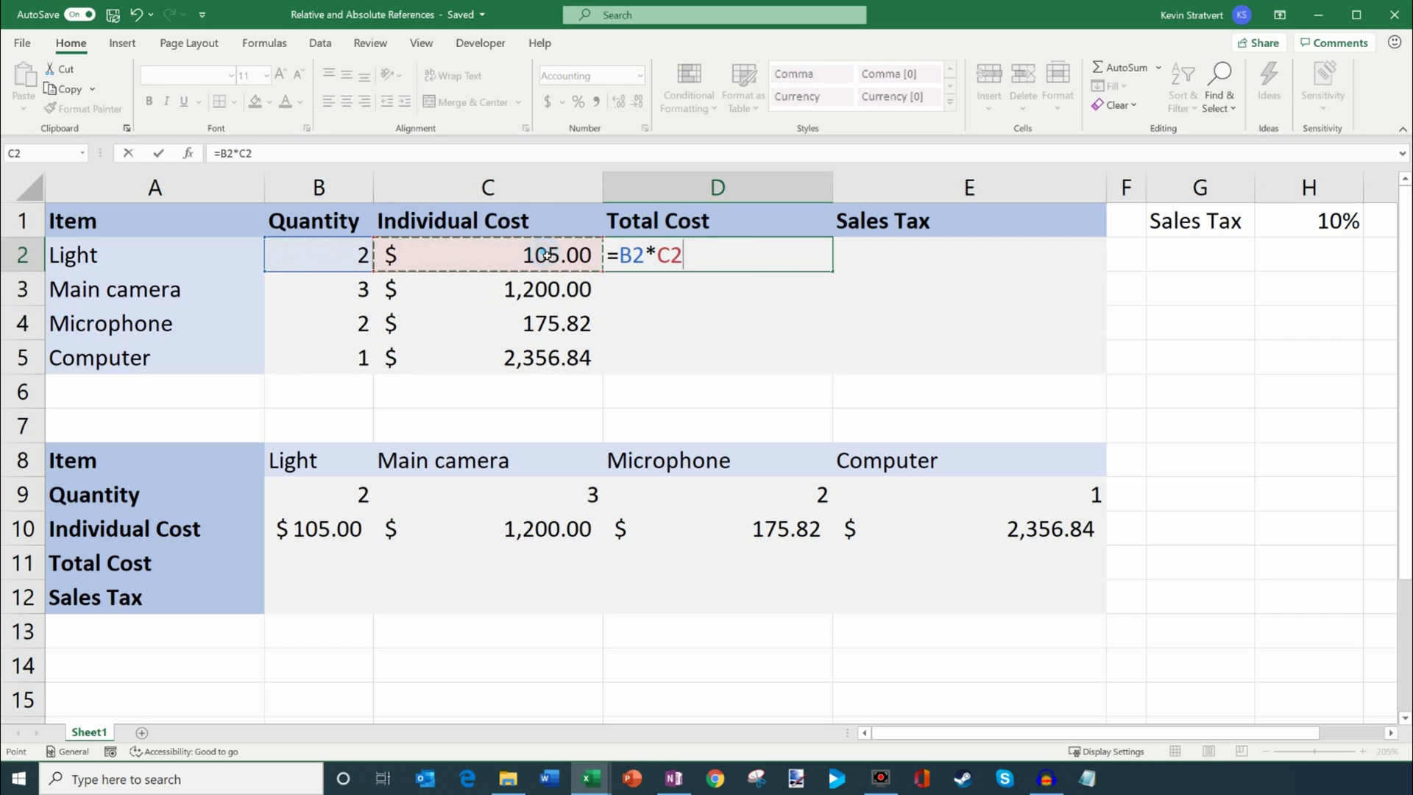
key("Return")
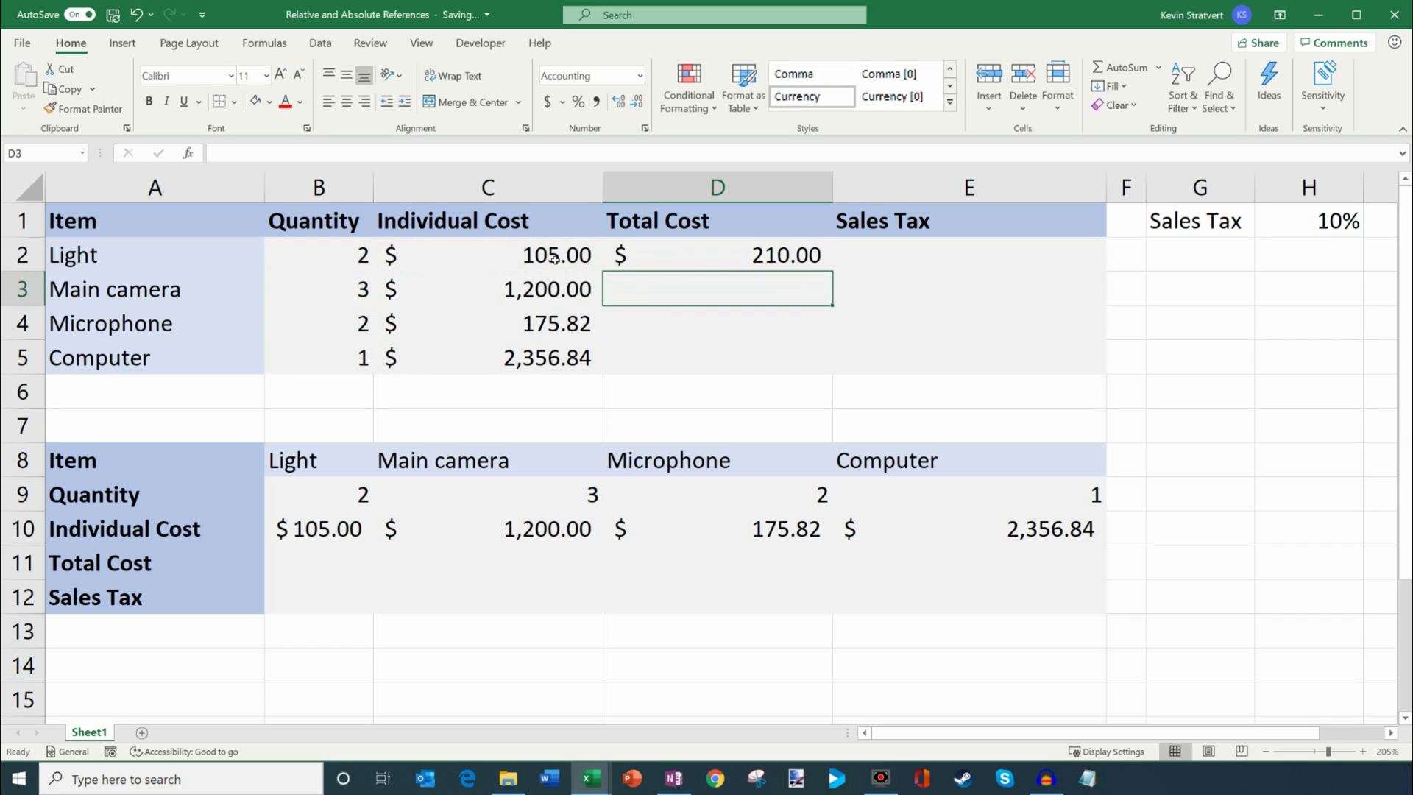
Inspect D2's formula references, leave it unchanged, and reselect D2 for copying
left_click(733, 255)
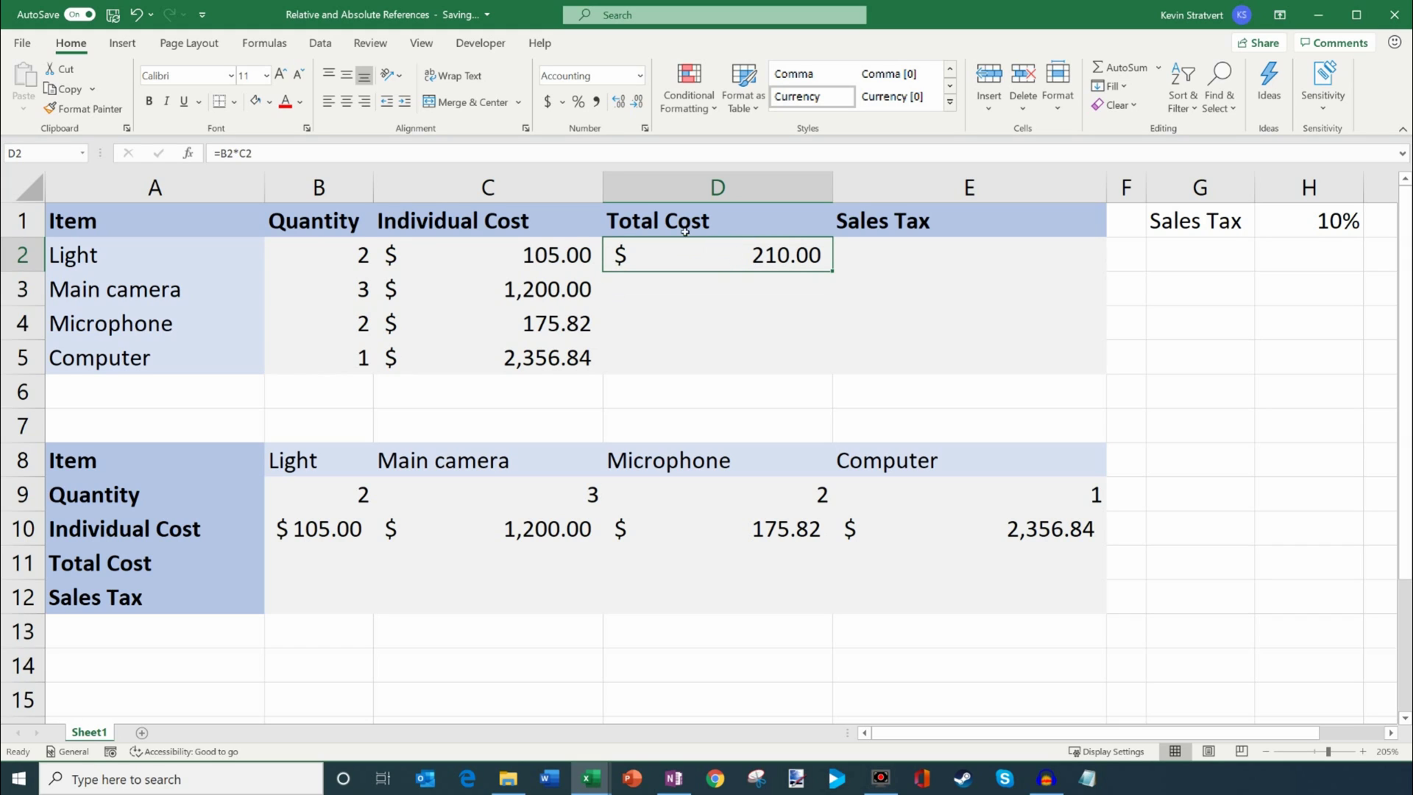
left_click(276, 153)
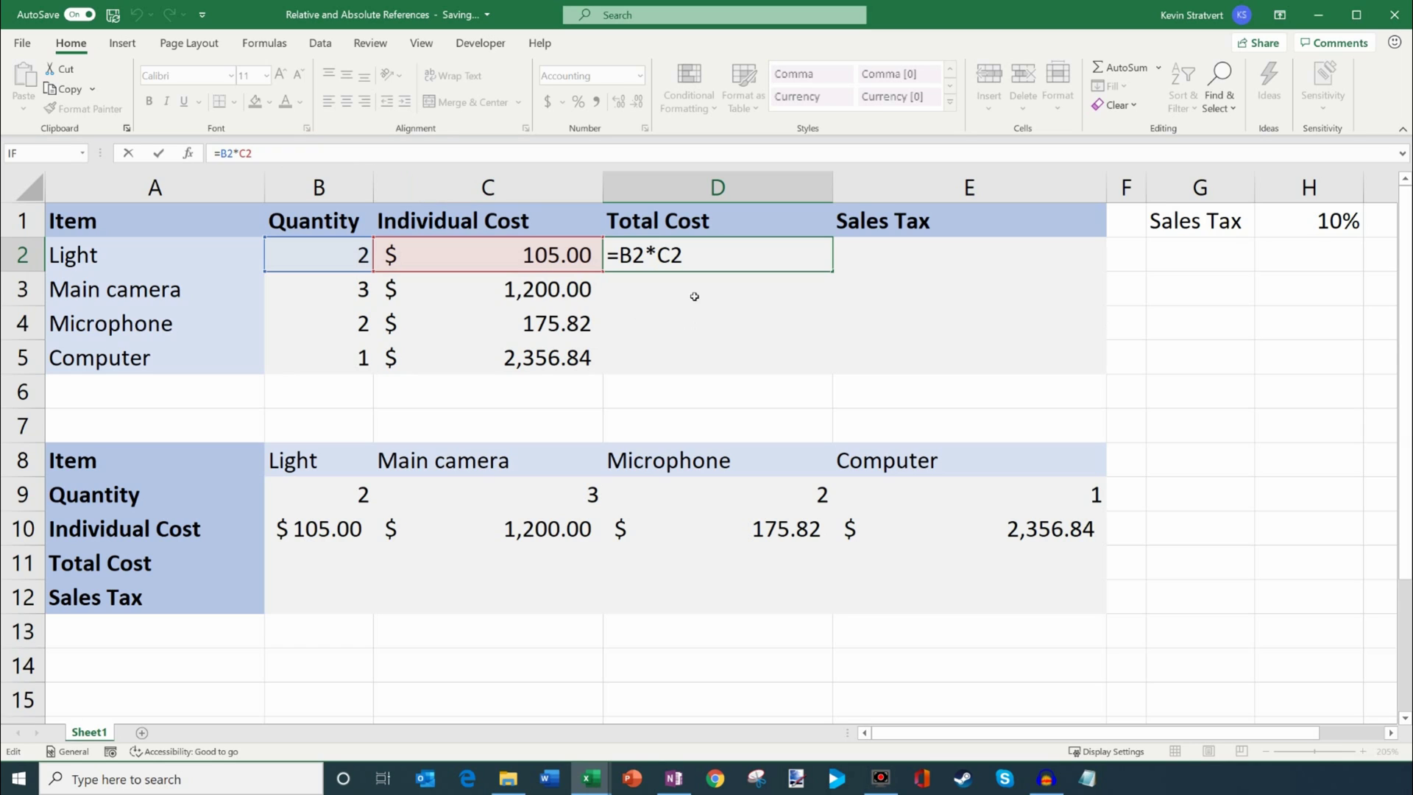
key("Return")
left_click(740, 257)
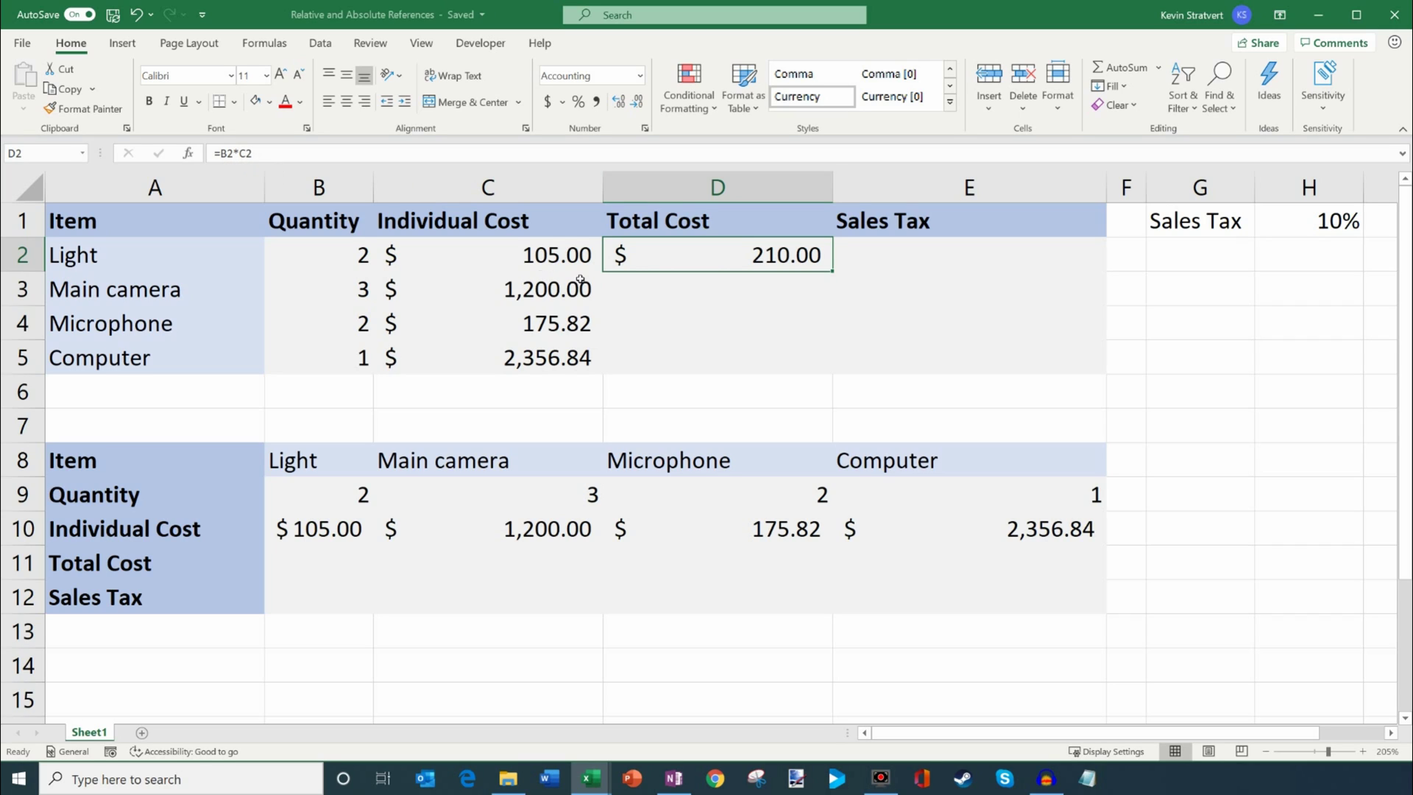
left_click(802, 301)
left_click(802, 261)
left_click_drag(838, 275, 826, 382)
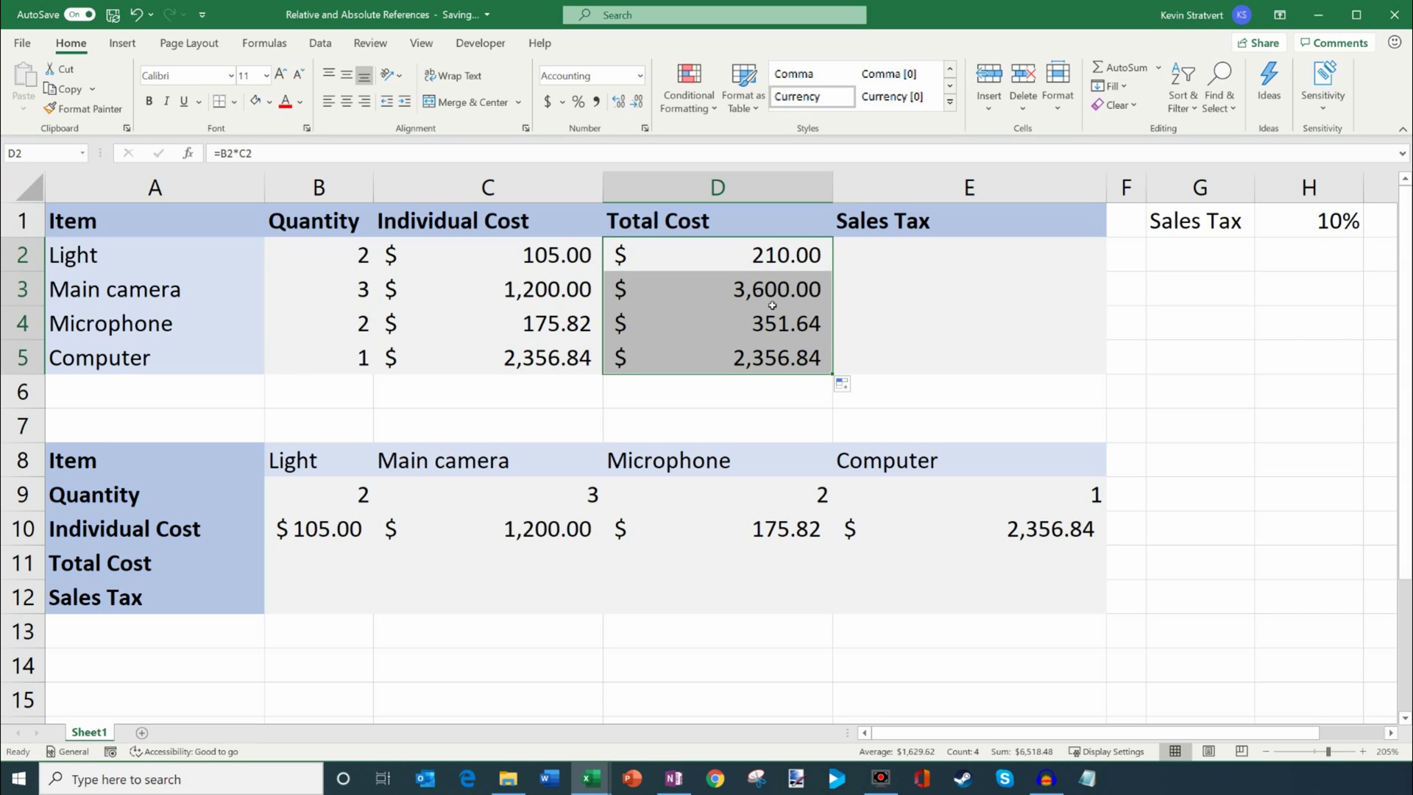
left_click(673, 286)
left_click(280, 152)
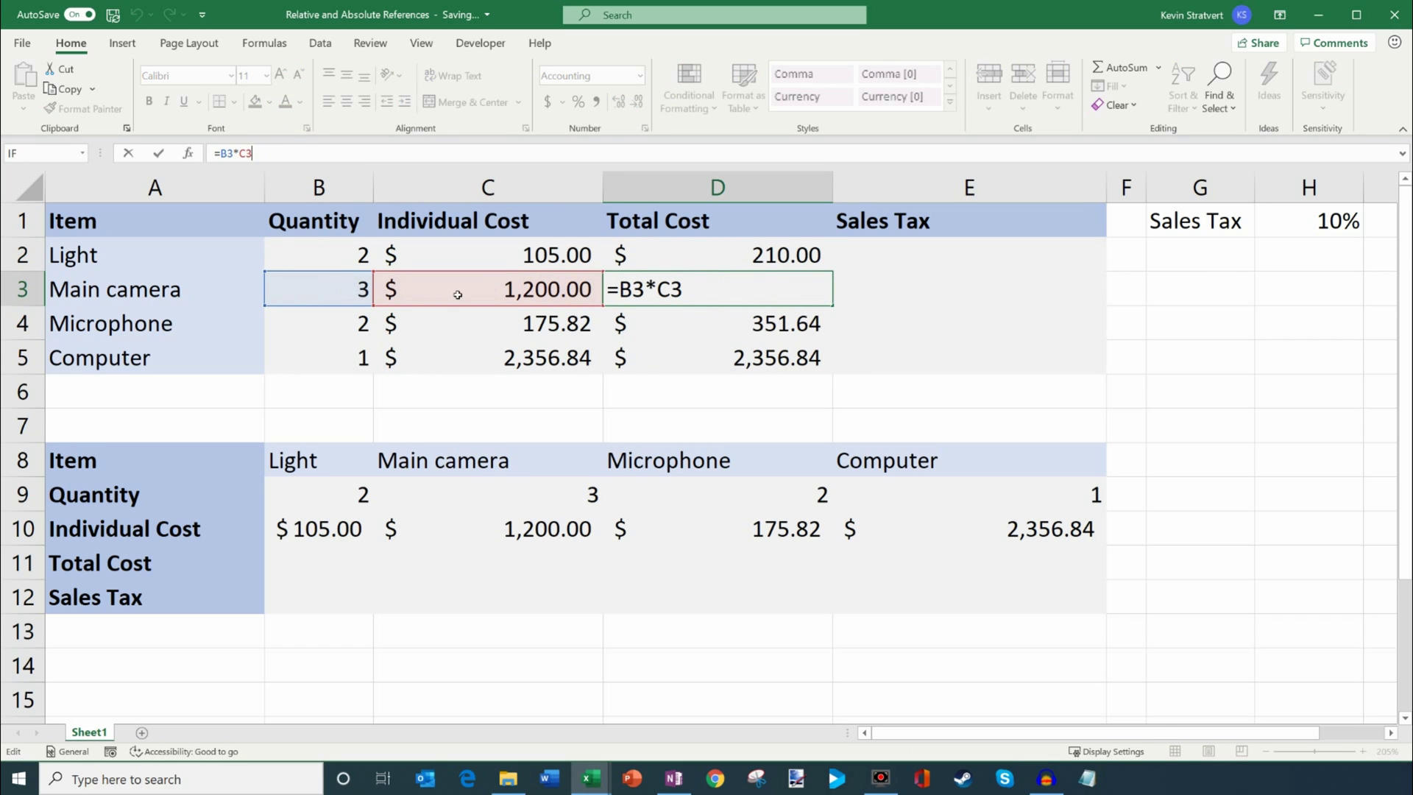
key("Return")
left_click(306, 152)
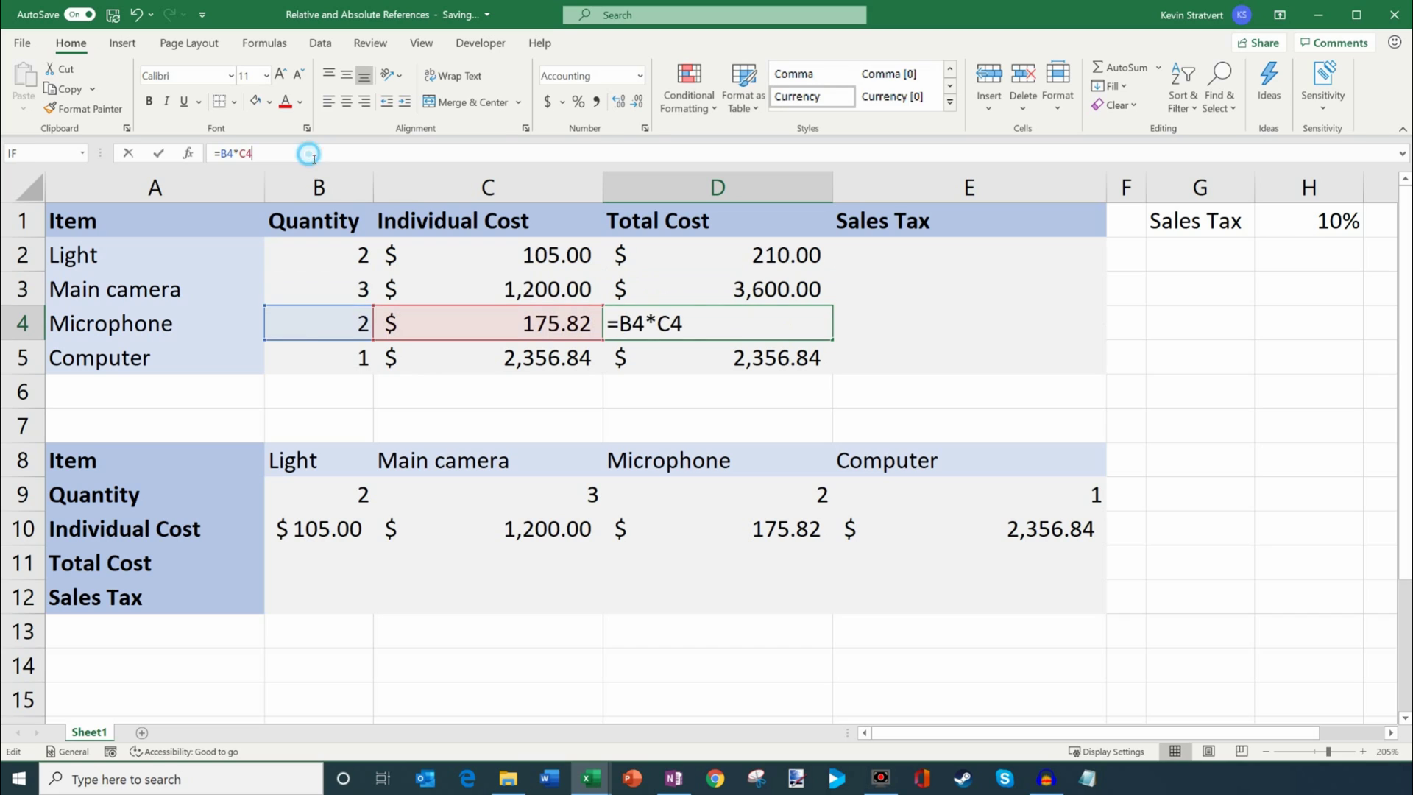
key("Return")
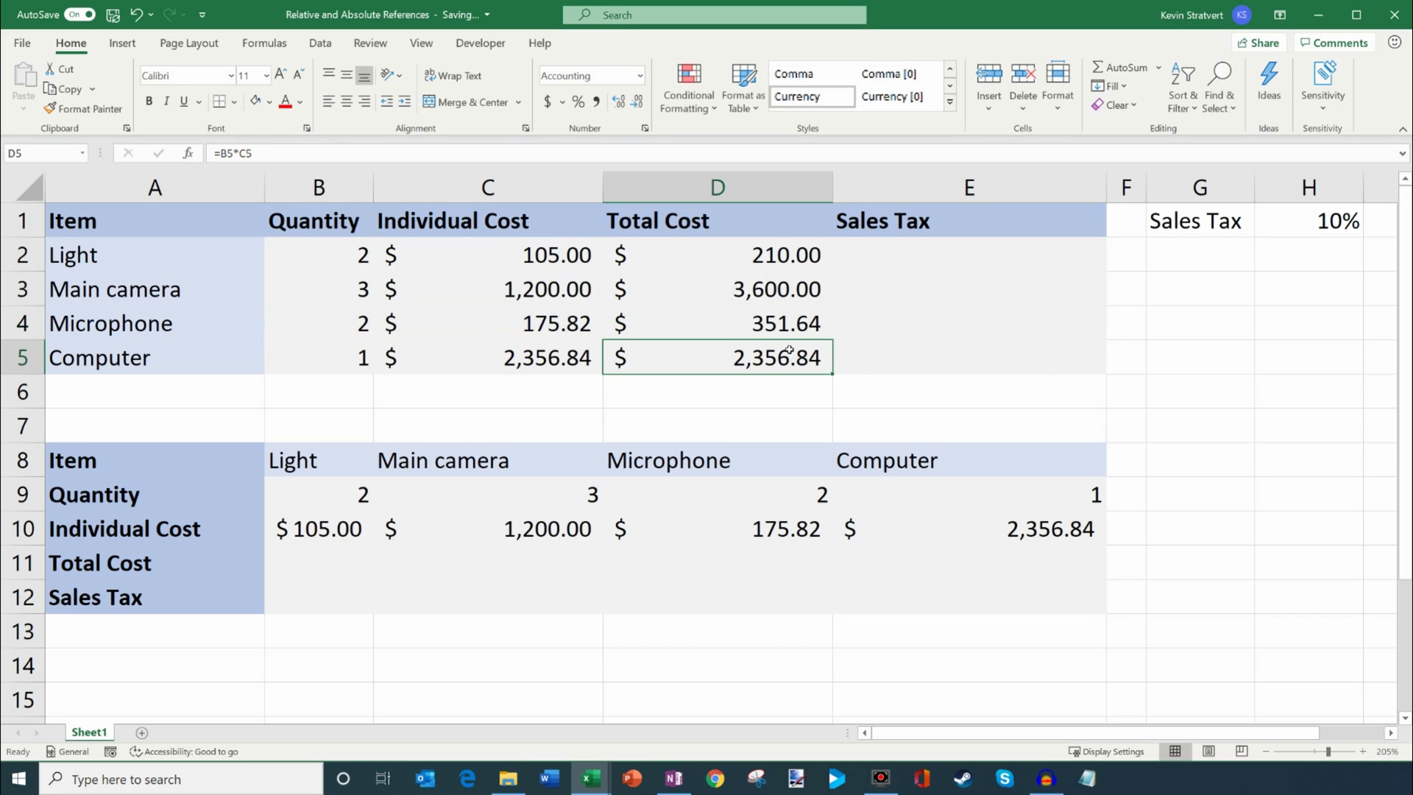
left_click(291, 152)
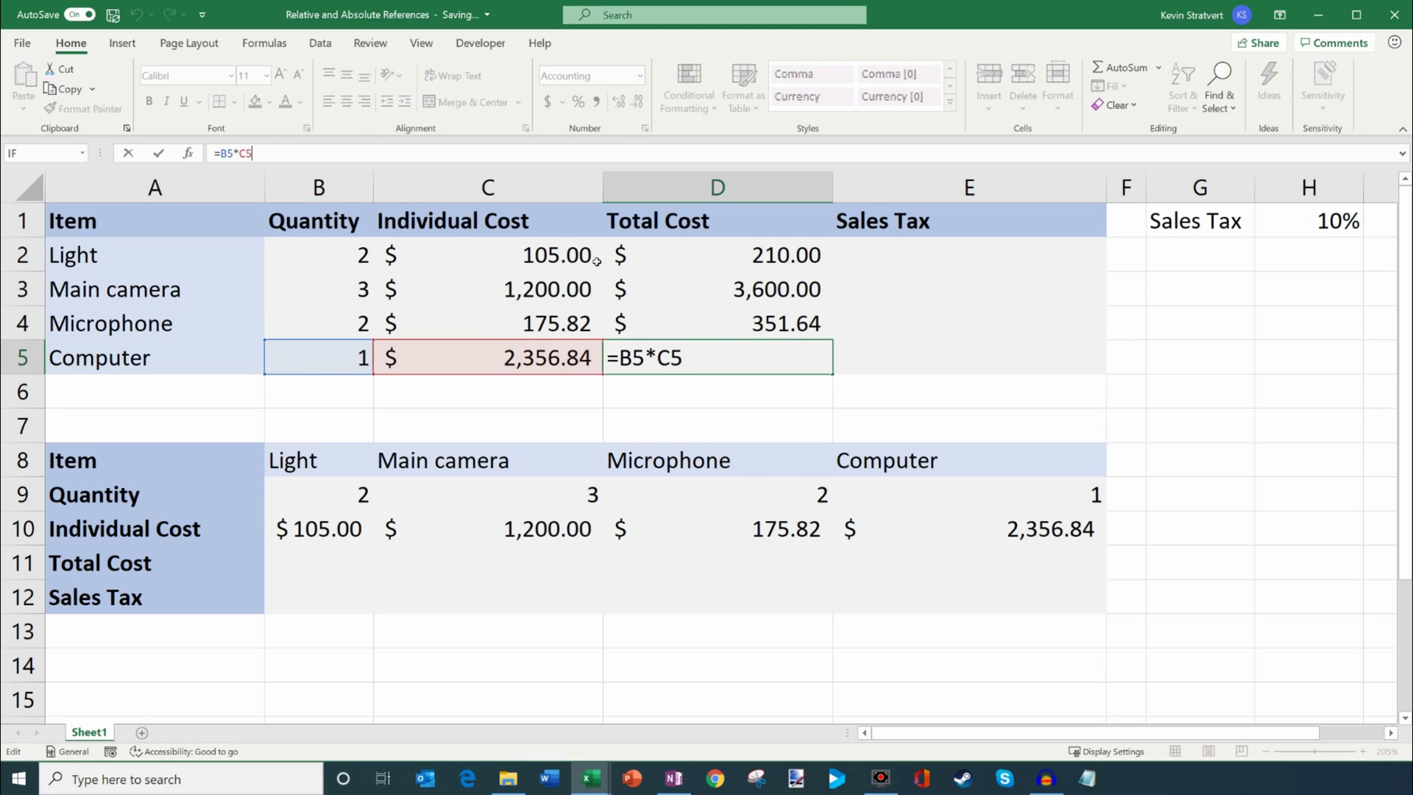
left_click(795, 306)
left_click(792, 263)
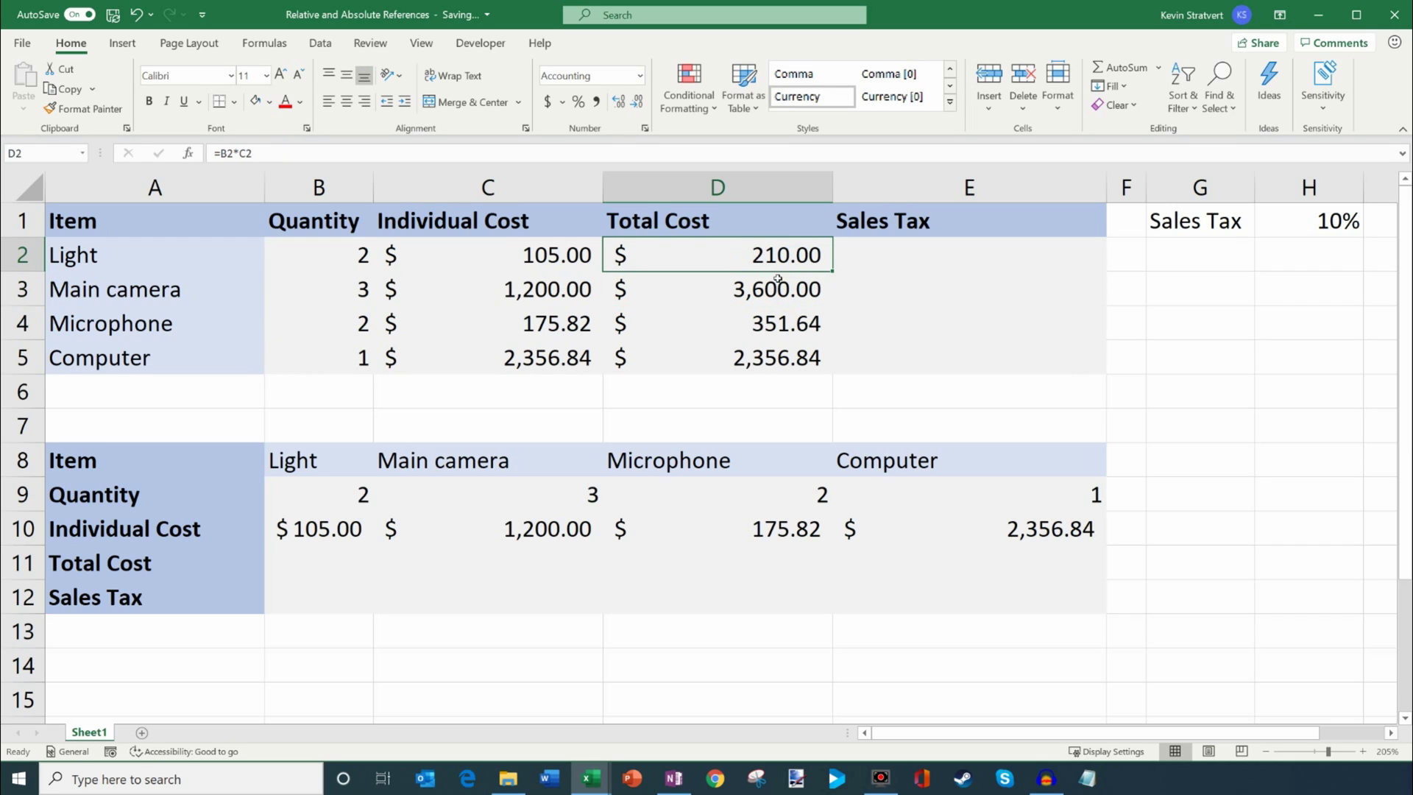
left_click(781, 278)
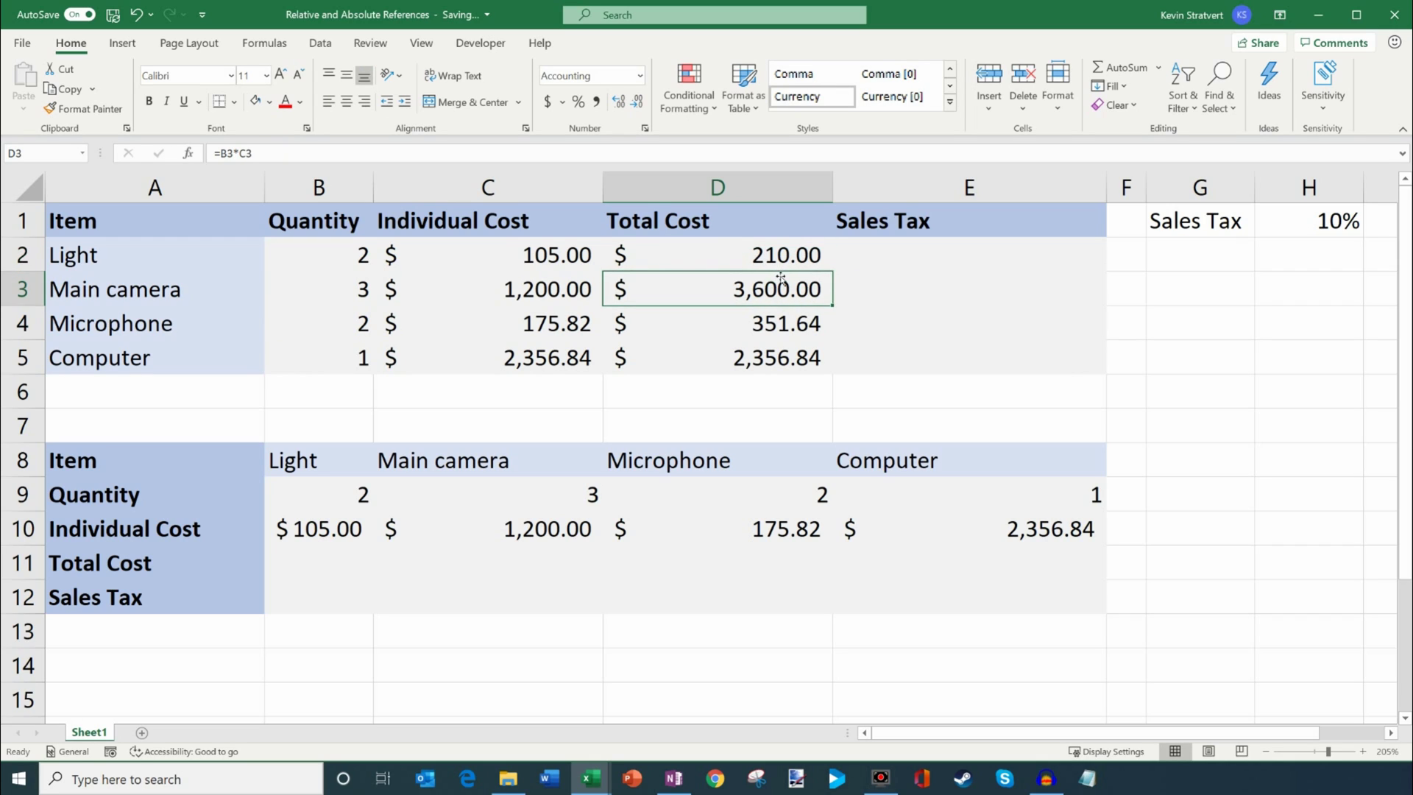
left_click(778, 259)
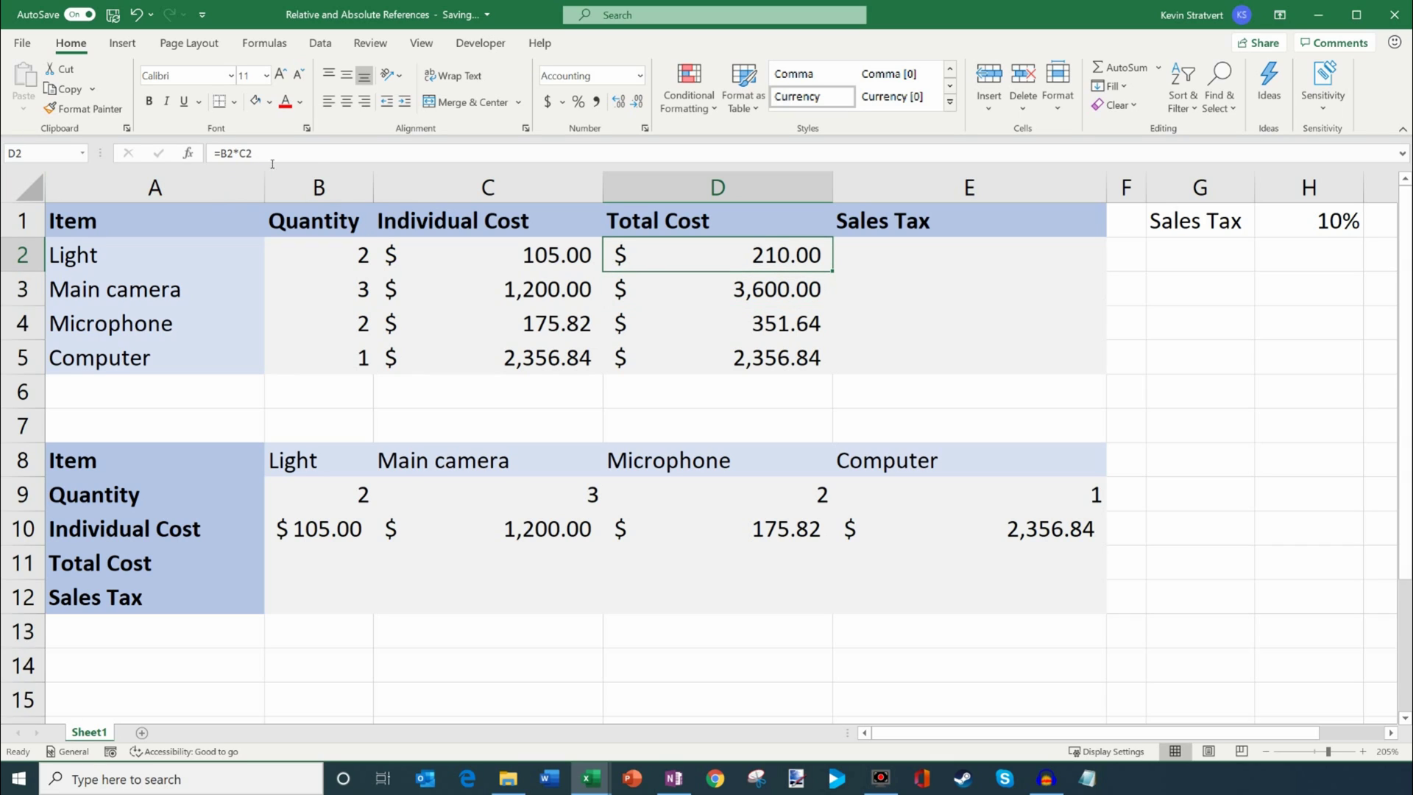
left_click_drag(535, 294, 294, 303)
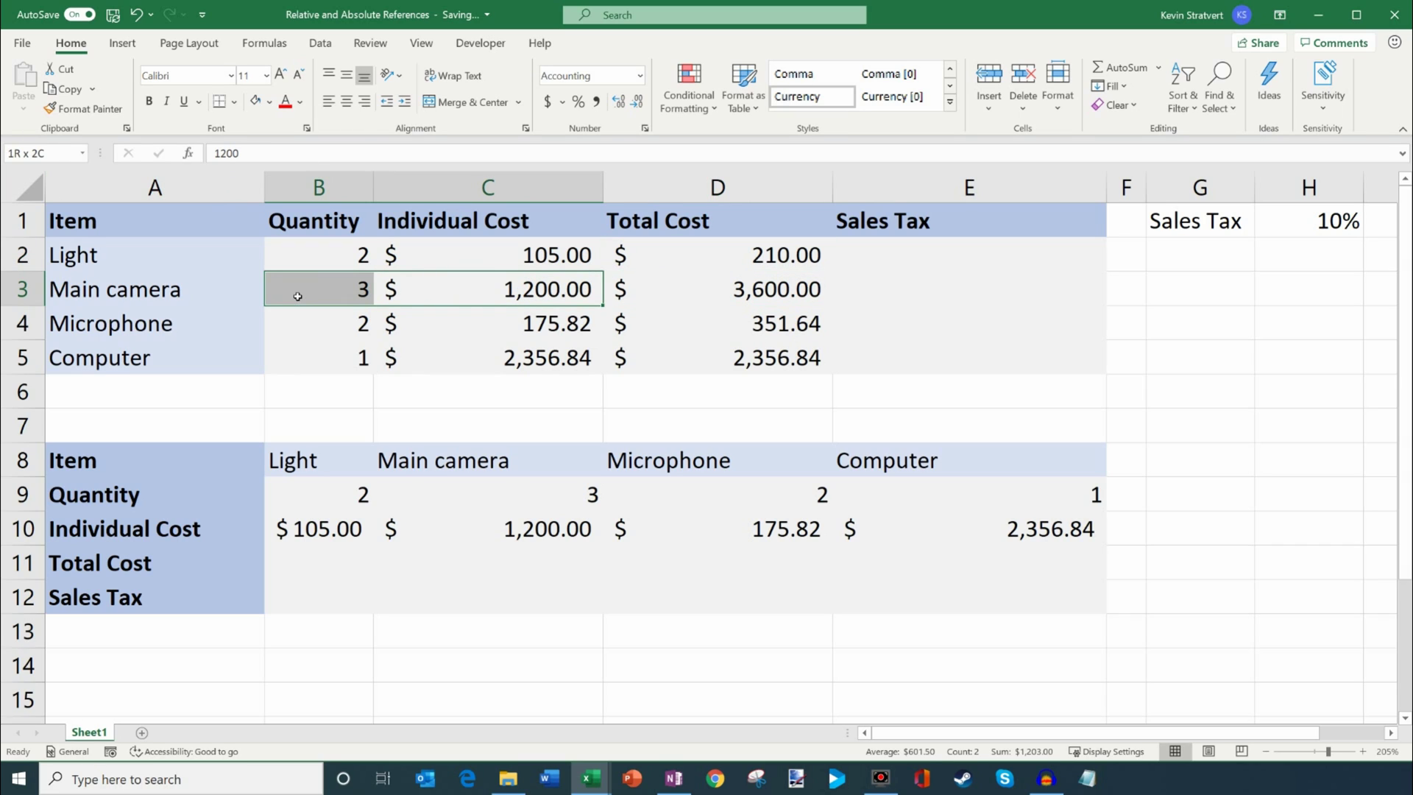
left_click(744, 292)
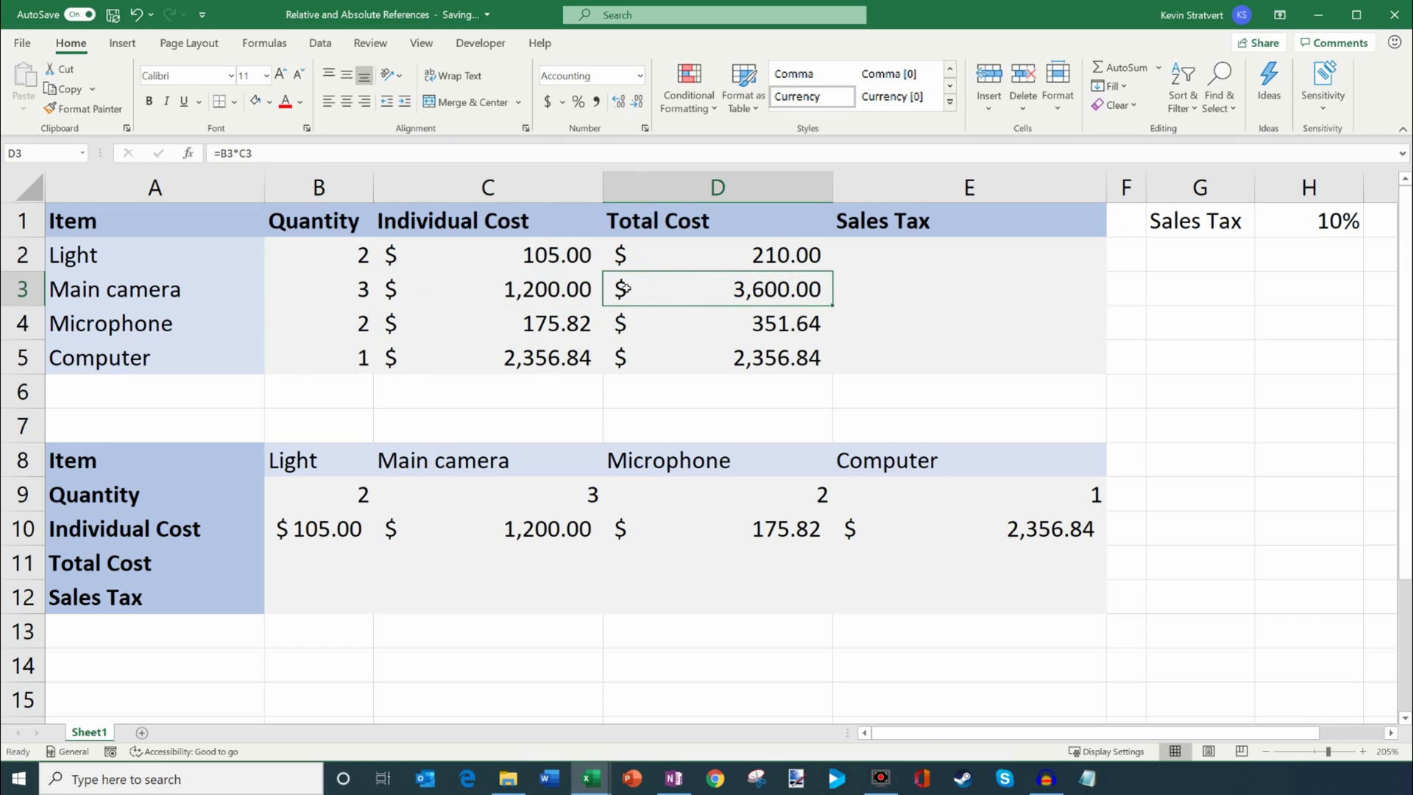
key("Down")
key("Down")
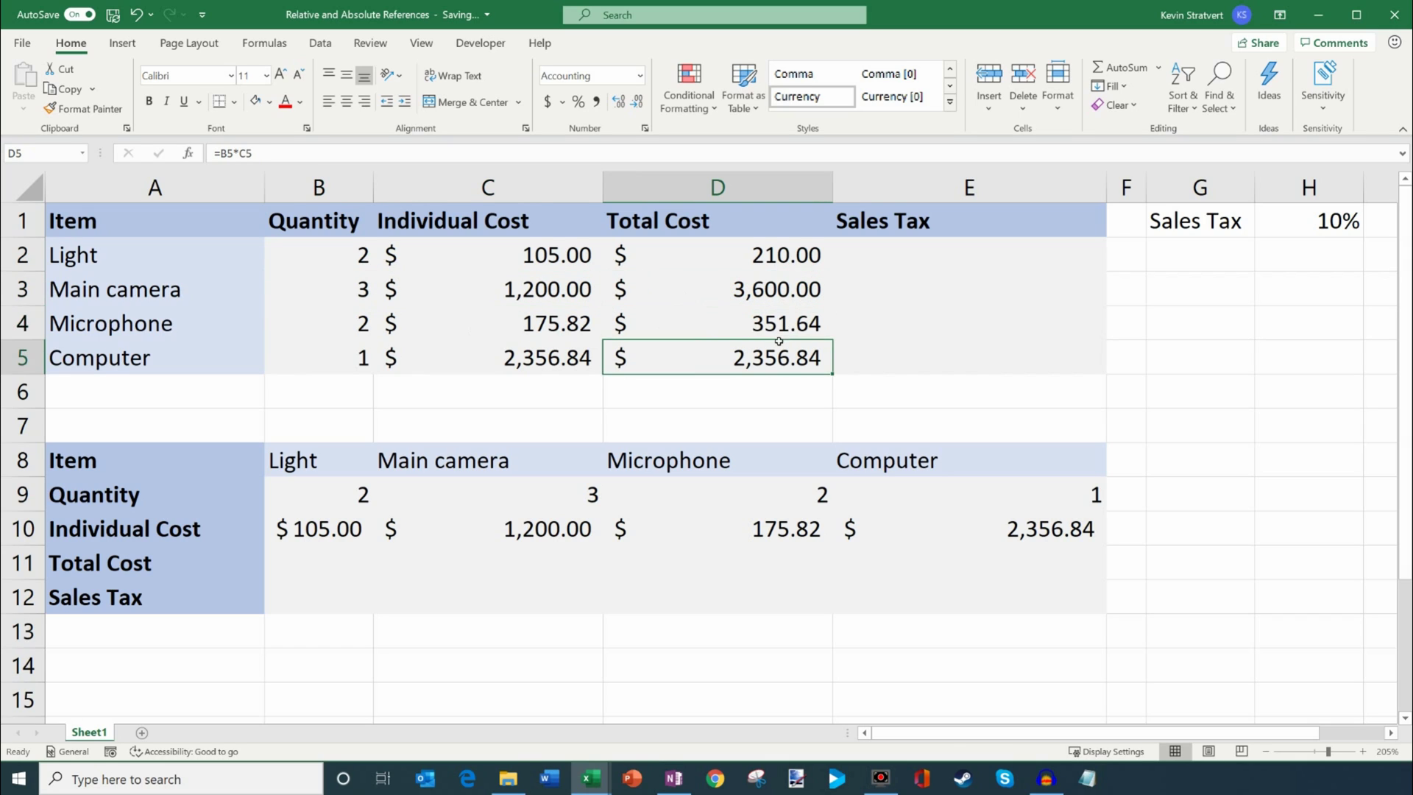
key("Up")
key("Up")
key("Up")
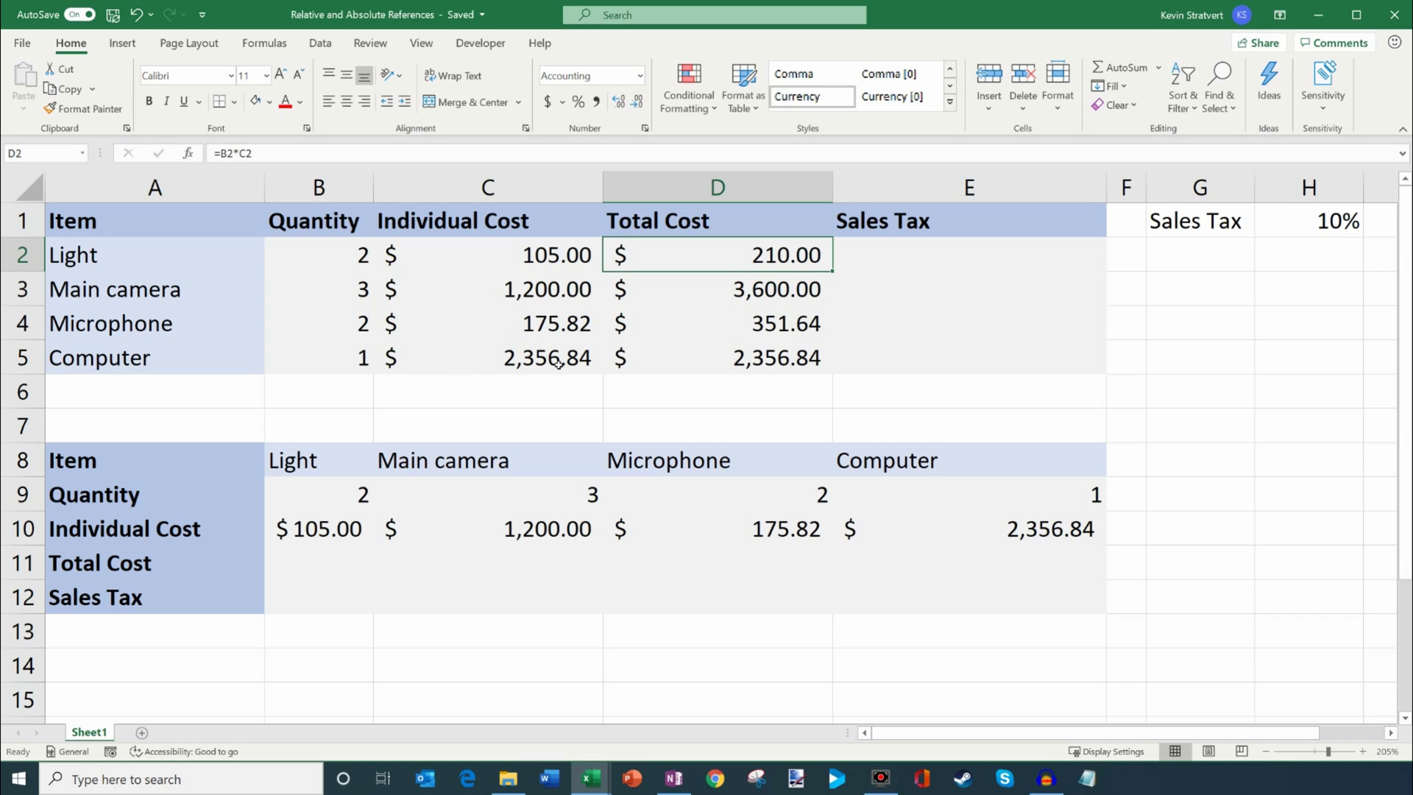
left_click(743, 279)
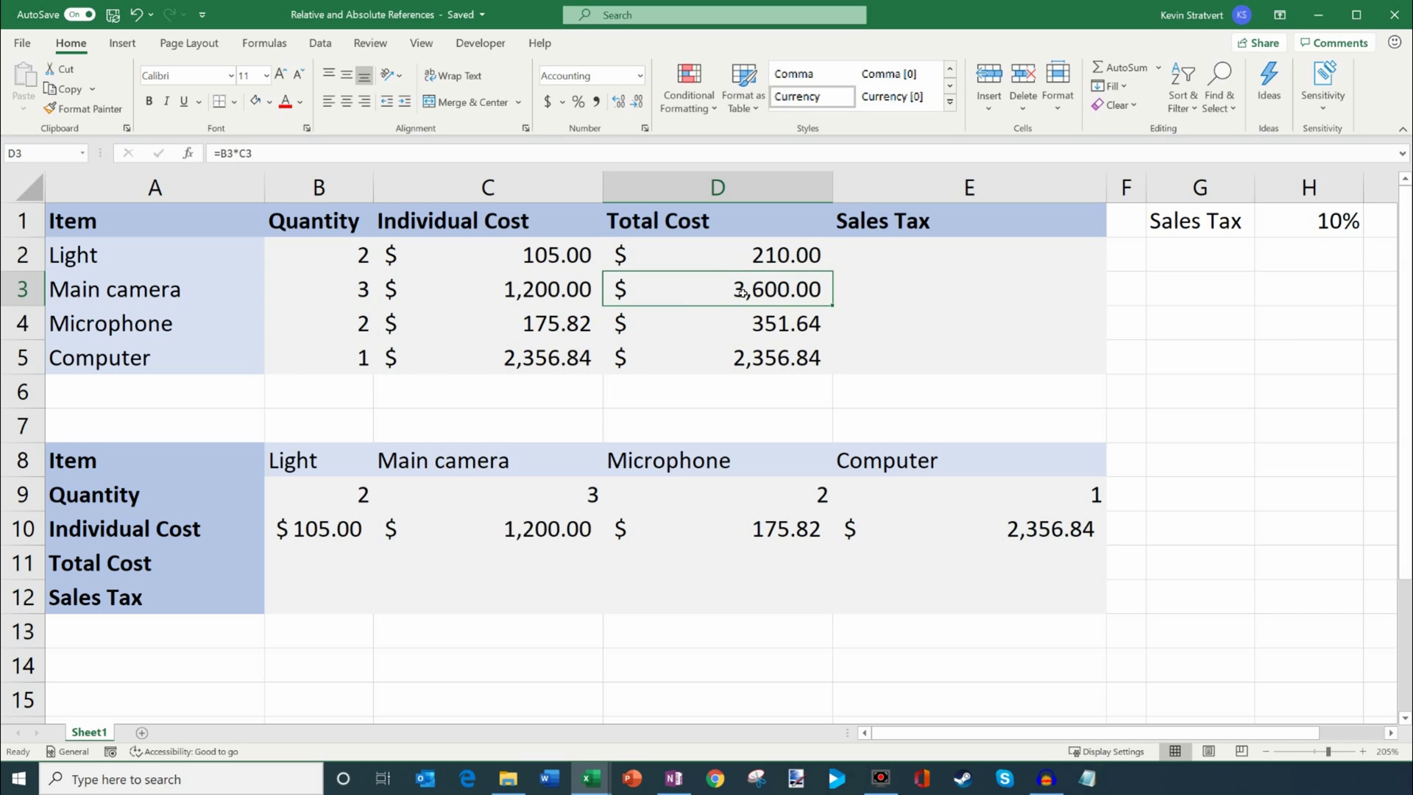
left_click(565, 293)
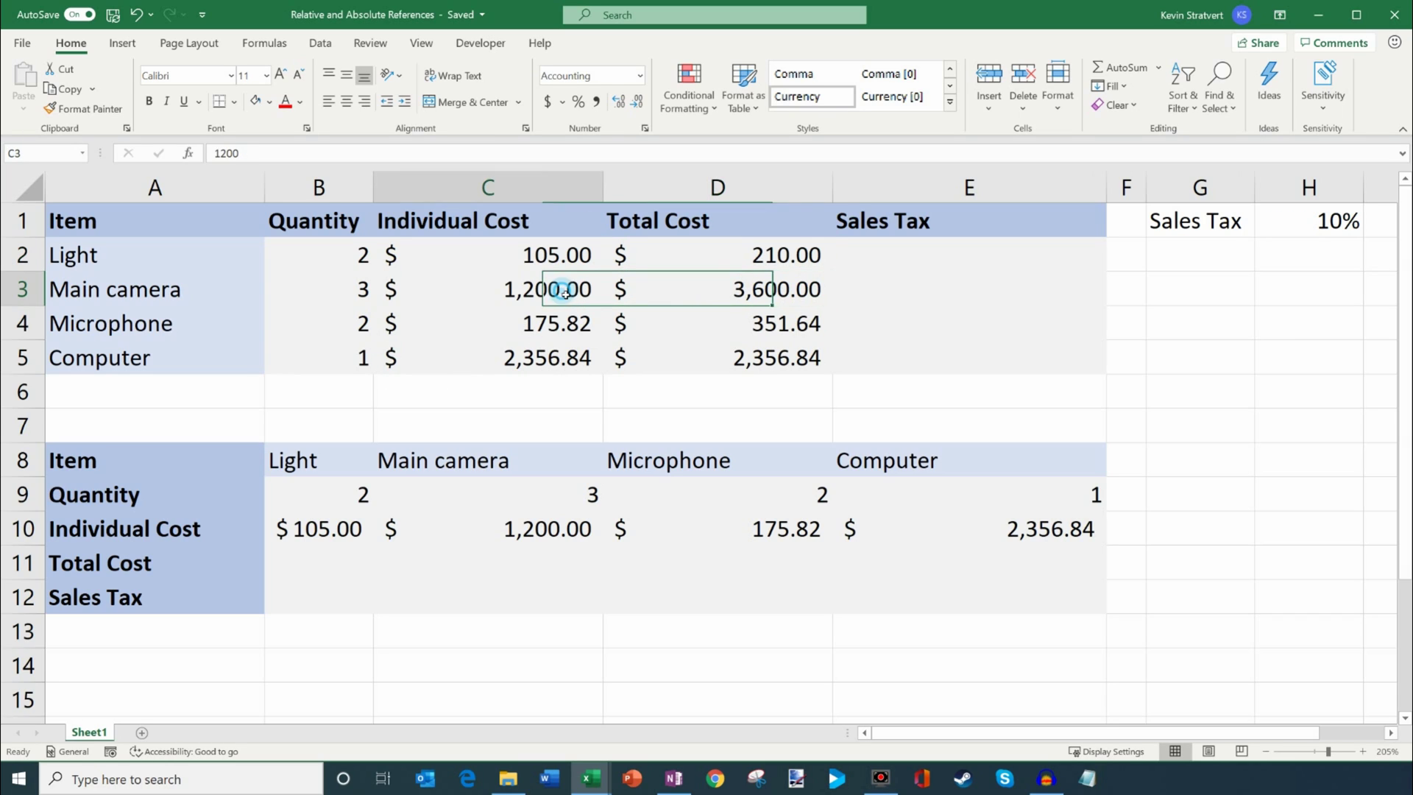
left_click(667, 287)
left_click(373, 147)
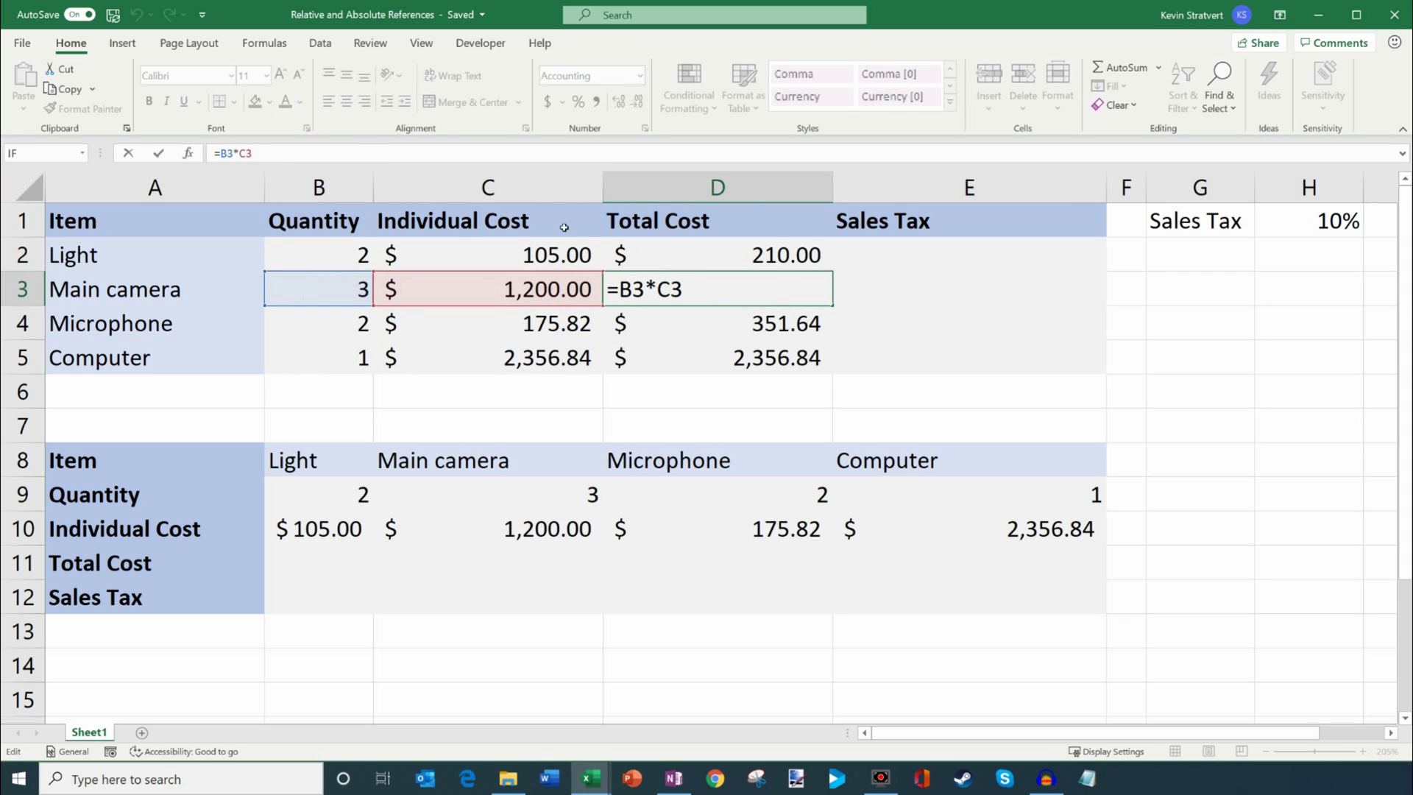
key("Return")
left_click(754, 359)
left_click(757, 293)
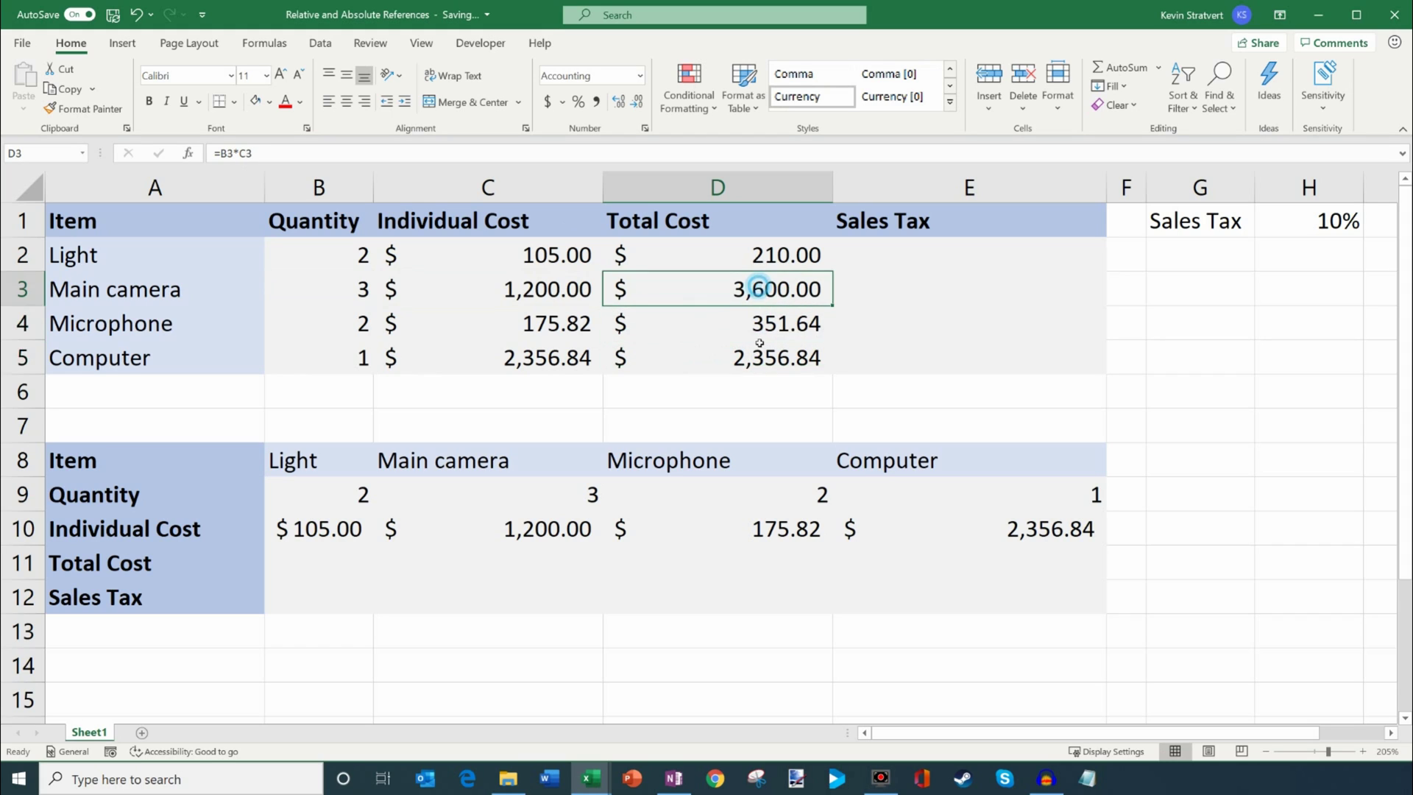
left_click(760, 368)
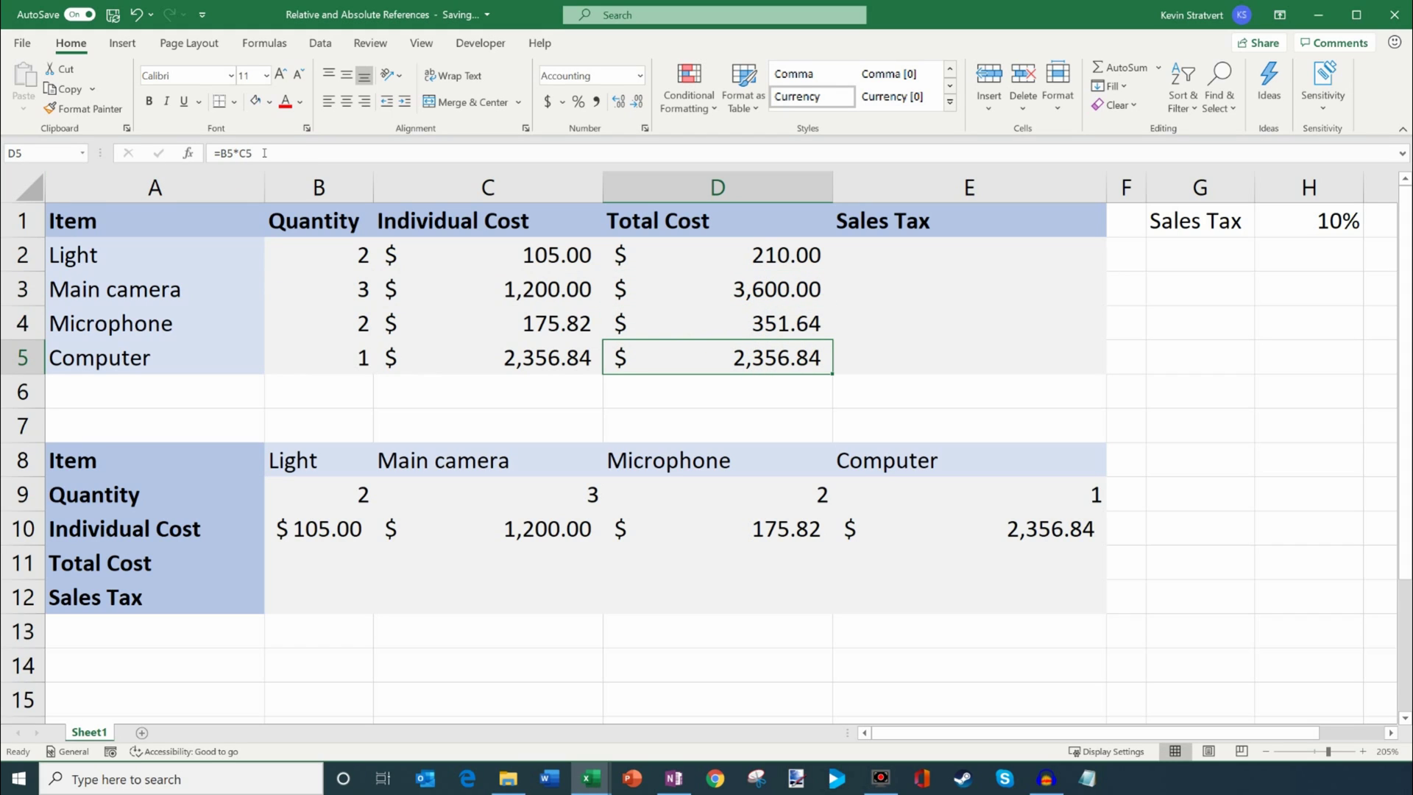
left_click(769, 390)
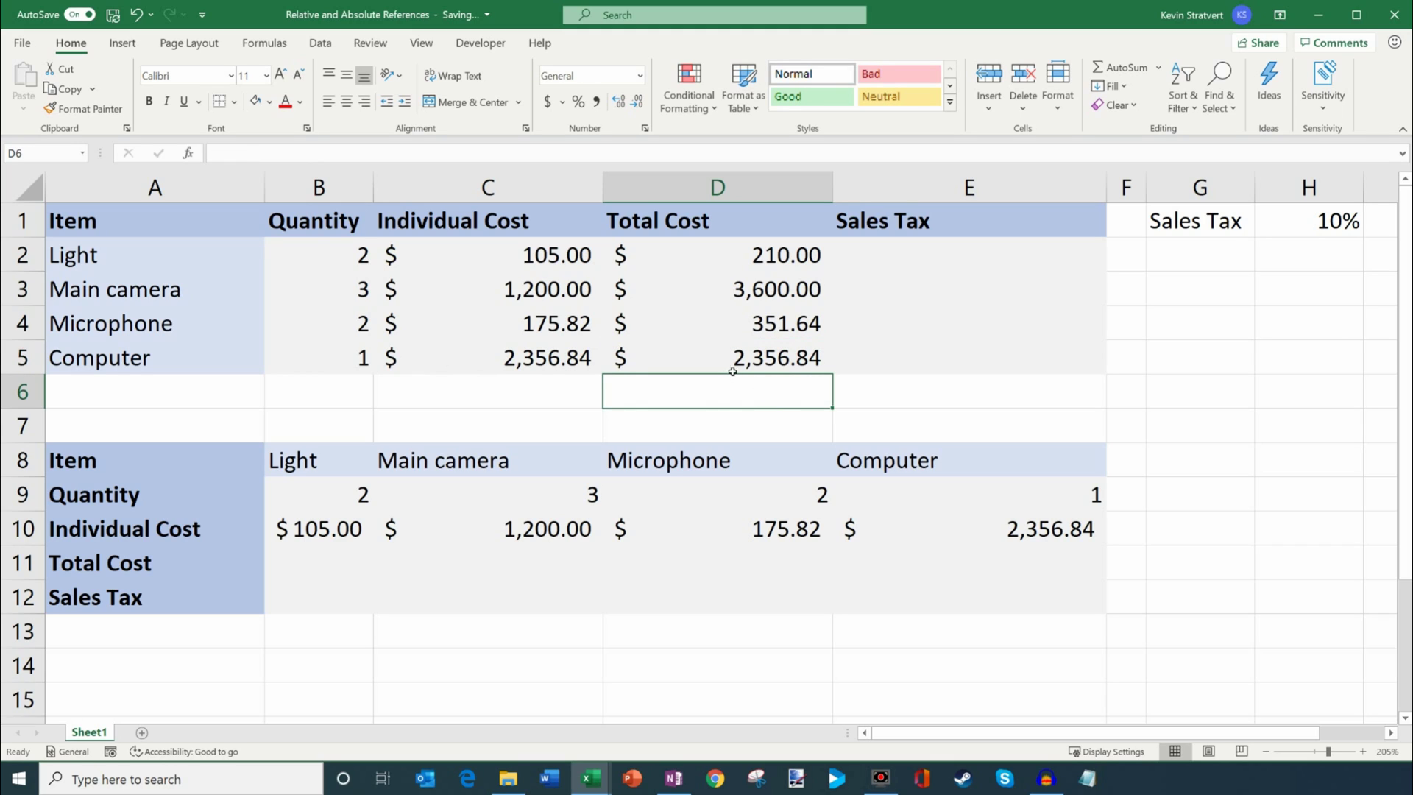
left_click(745, 359)
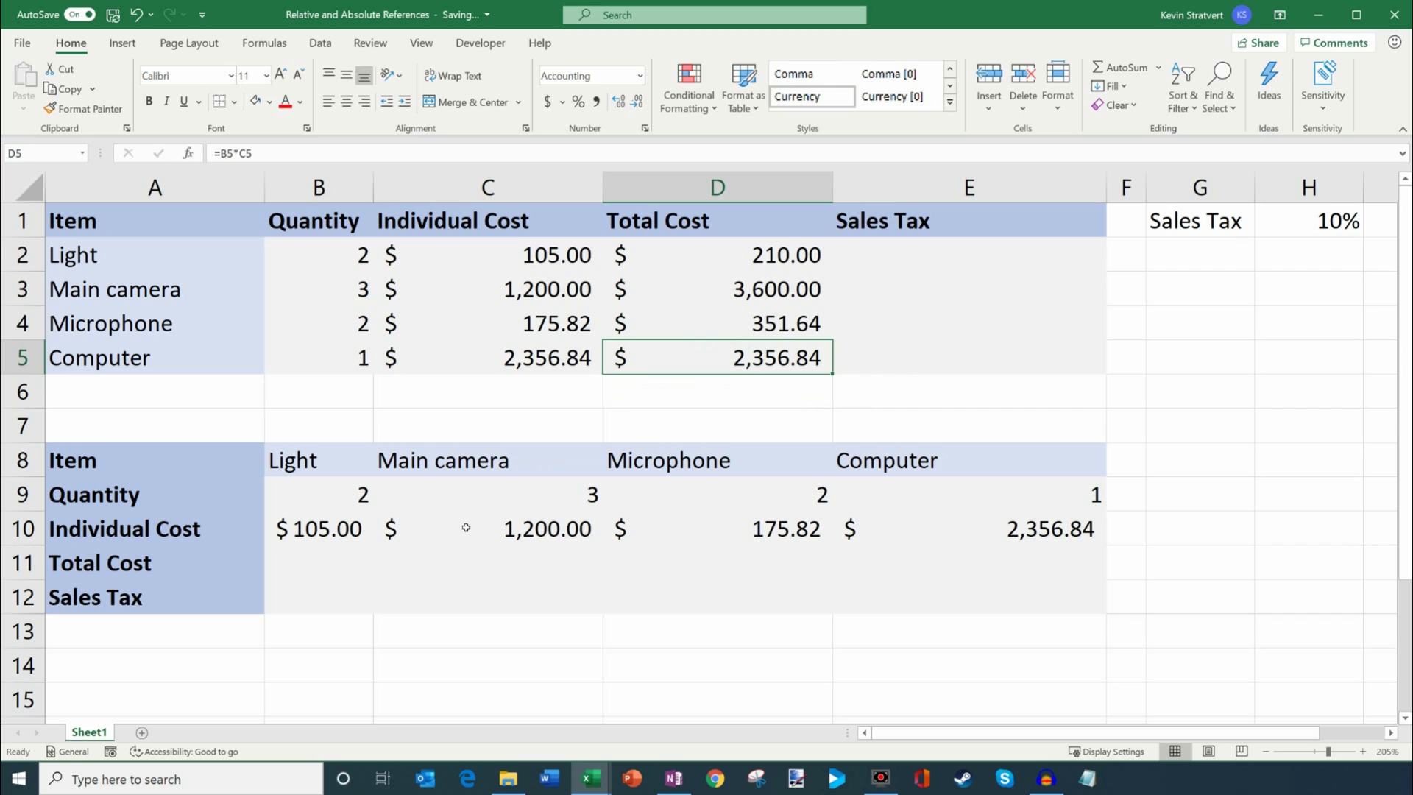
left_click(350, 562)
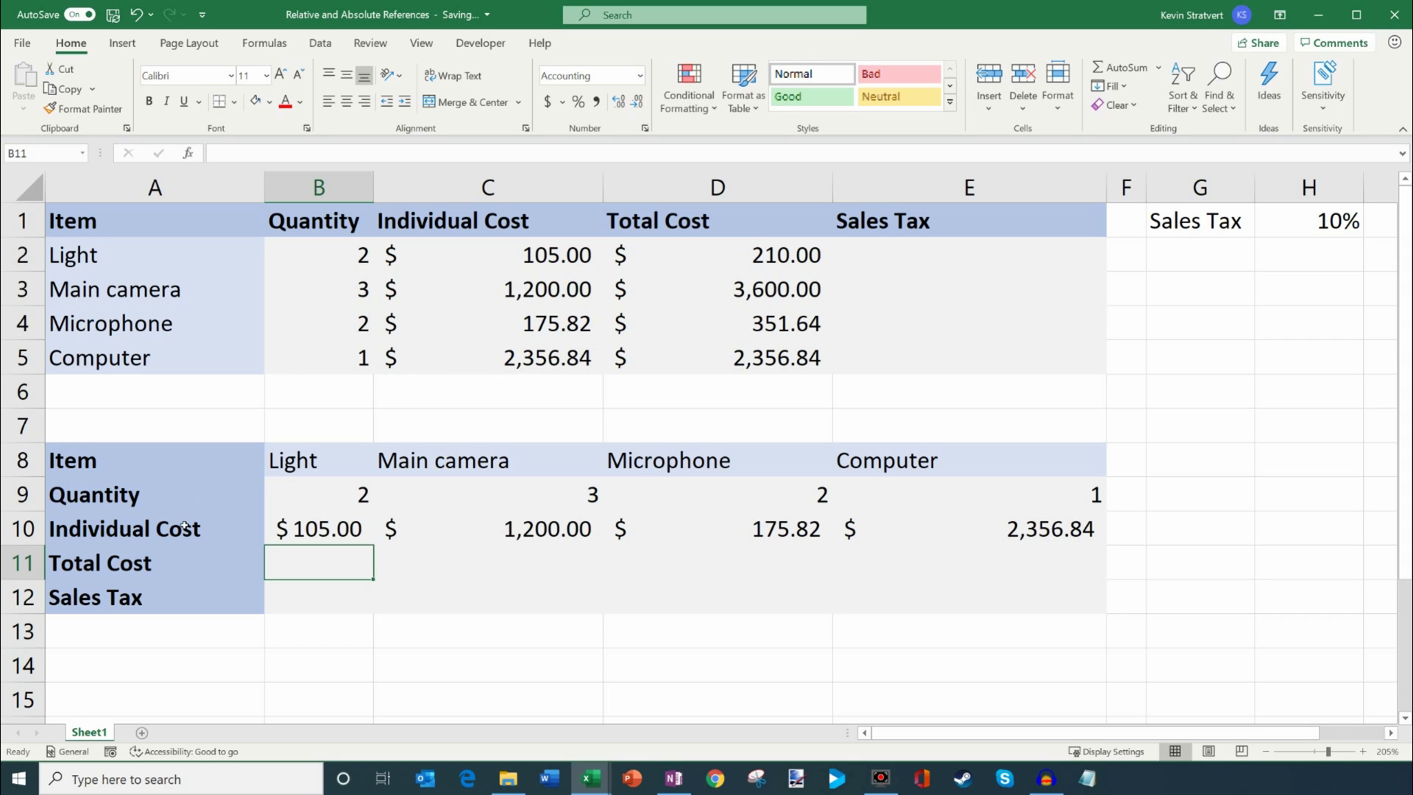
In the transposed table, enter Light's quantity-times-cost formula in B11 and copy it across to Computer
left_click_drag(153, 258, 426, 362)
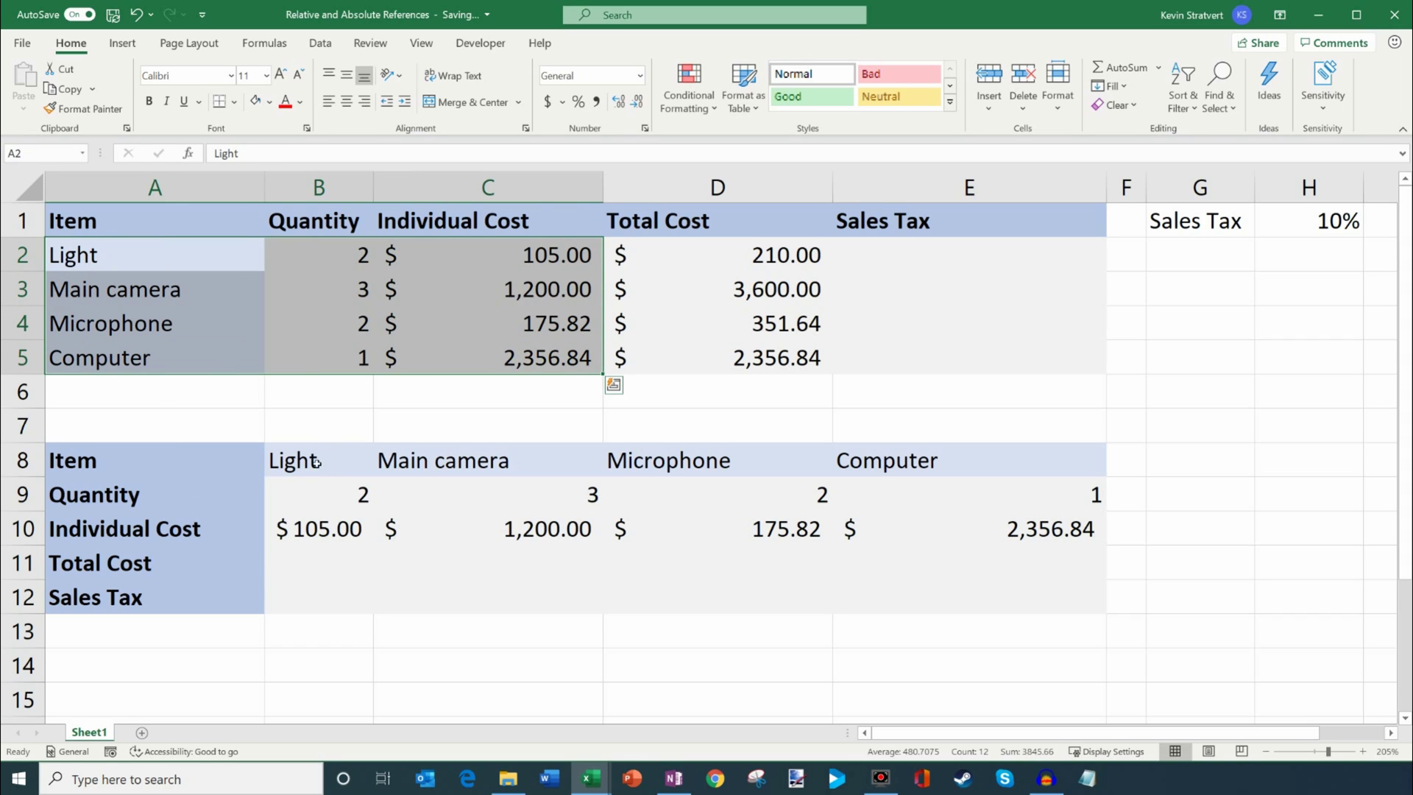
left_click_drag(315, 471, 1071, 596)
left_click(995, 576)
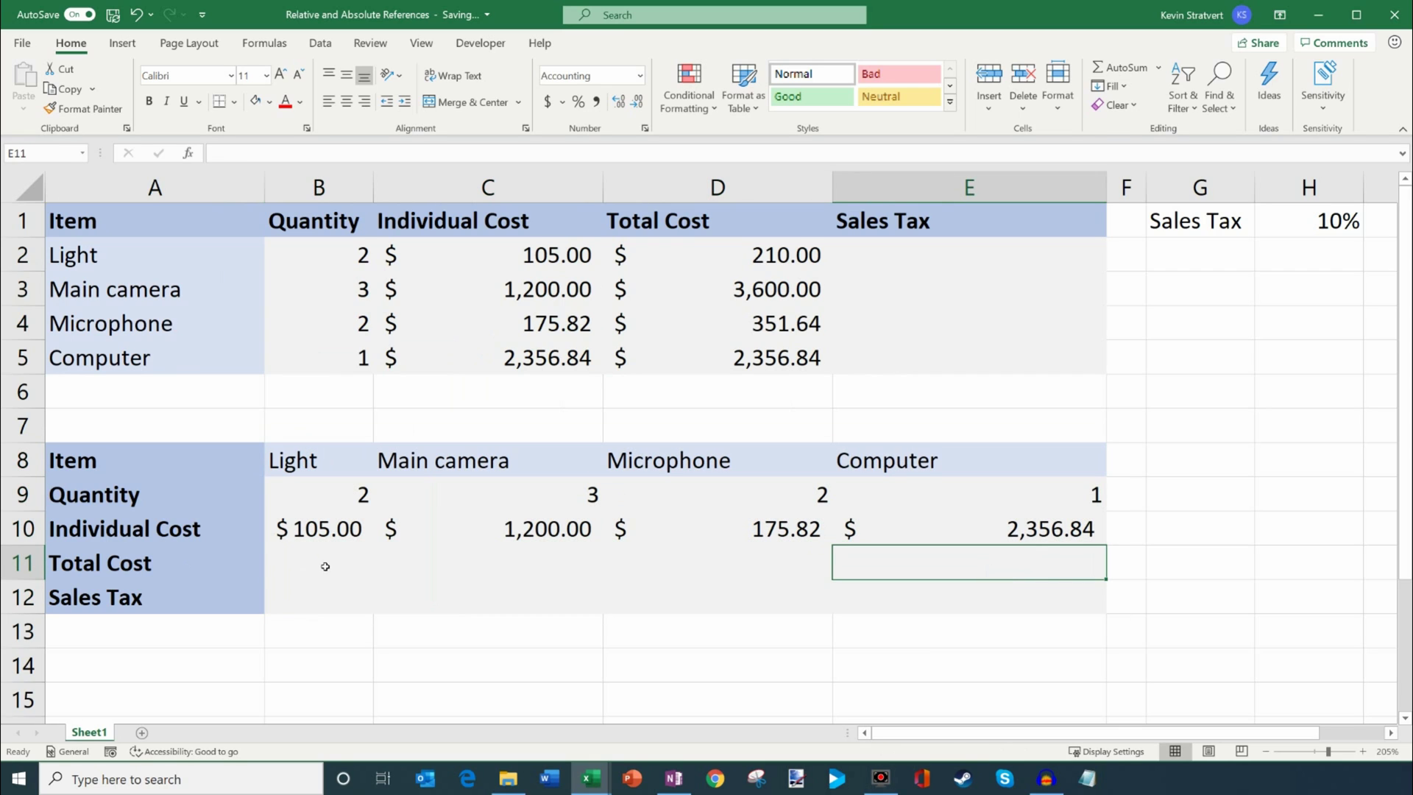
left_click(323, 563)
type("=")
left_click(348, 499)
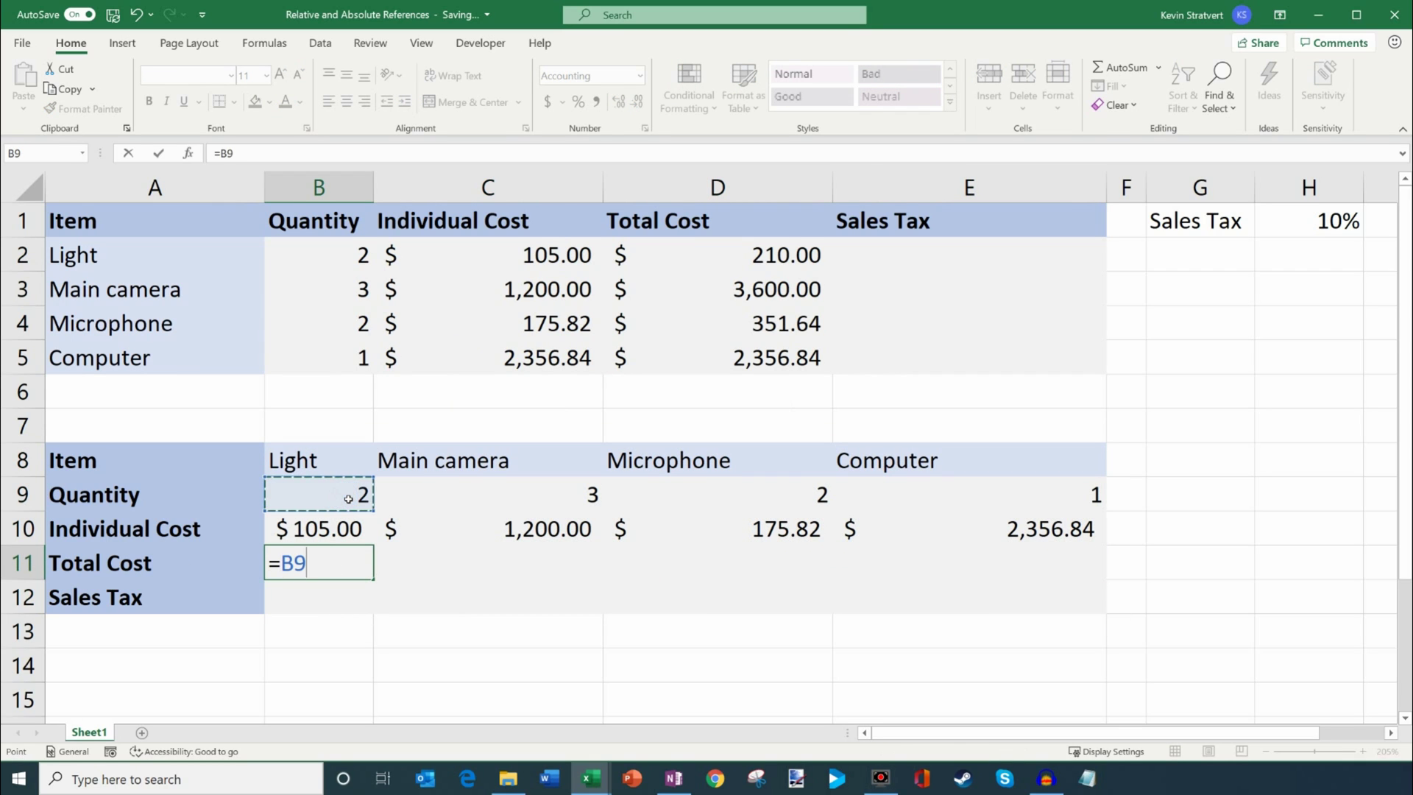
type("*")
left_click(343, 511)
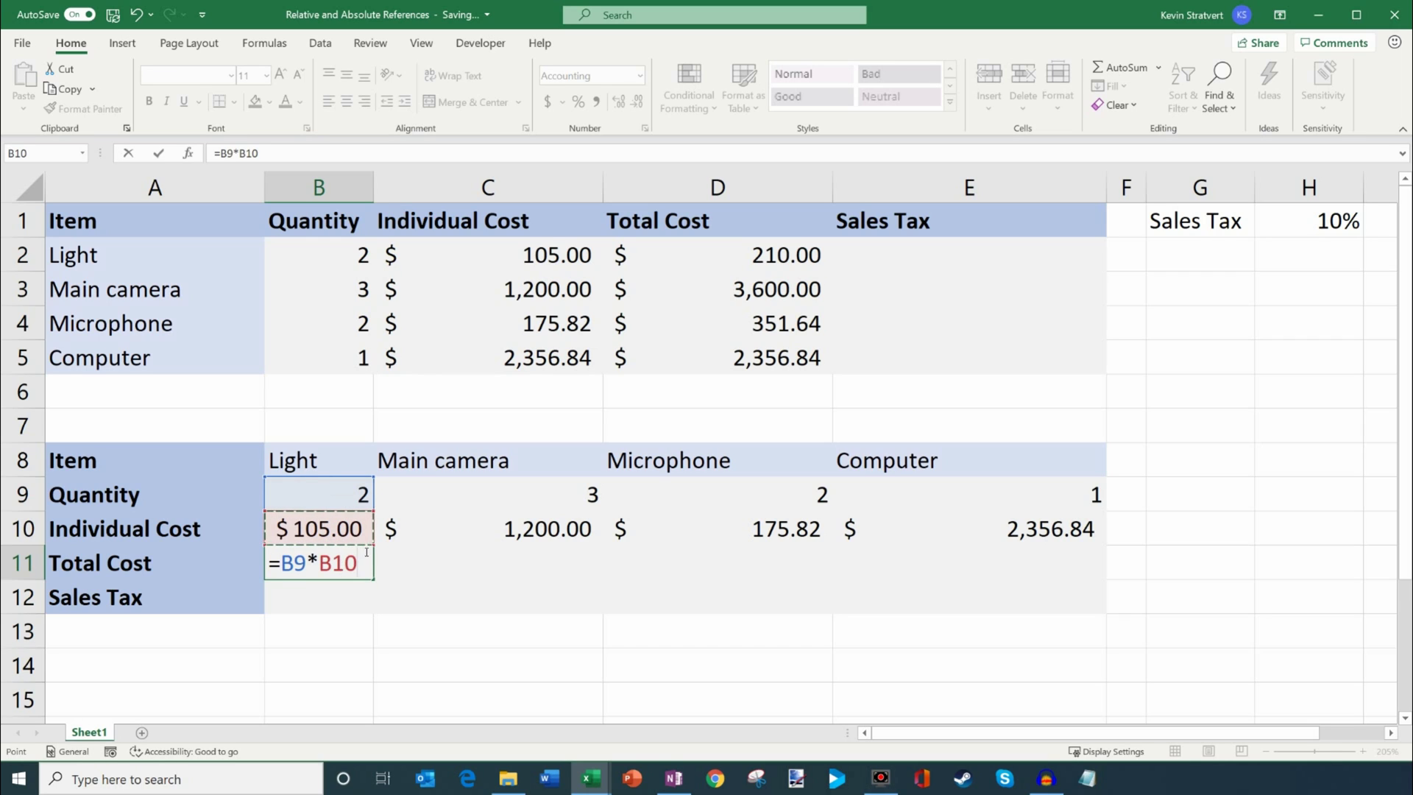
key("Return")
left_click(345, 565)
left_click_drag(373, 581, 1037, 560)
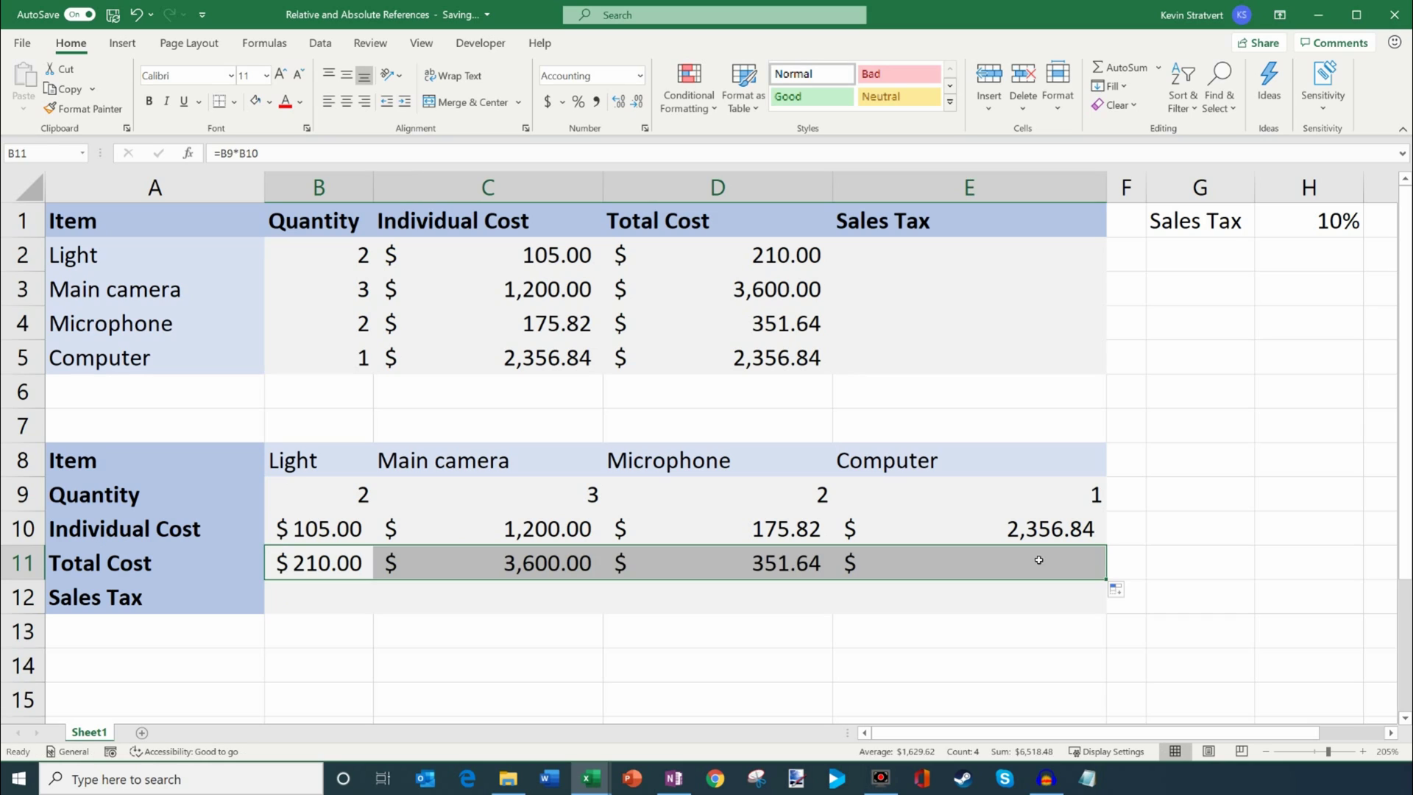
Step between the Light, Main camera and Microphone totals to compare the copied formulas
left_click(504, 560)
key("Left")
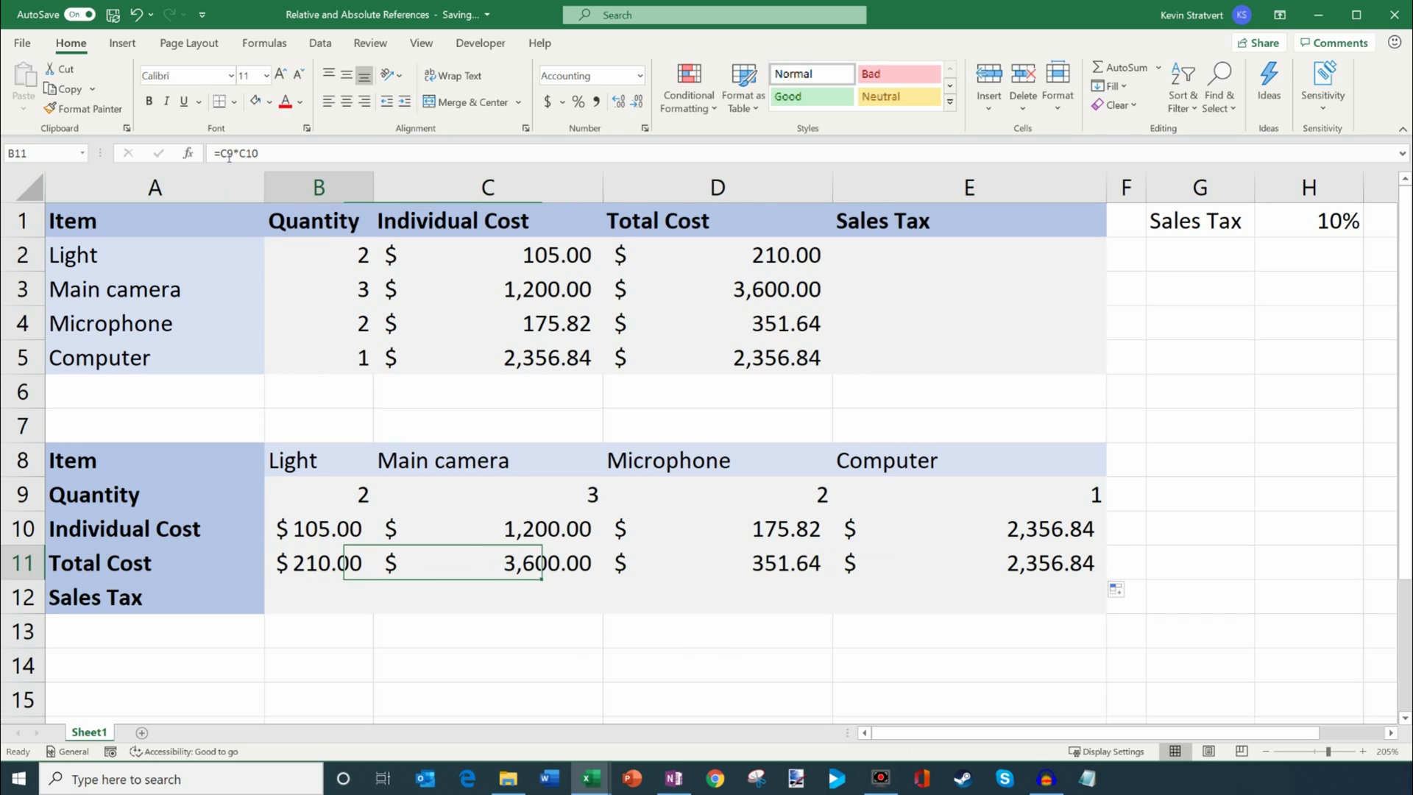
key("Right")
key("Left")
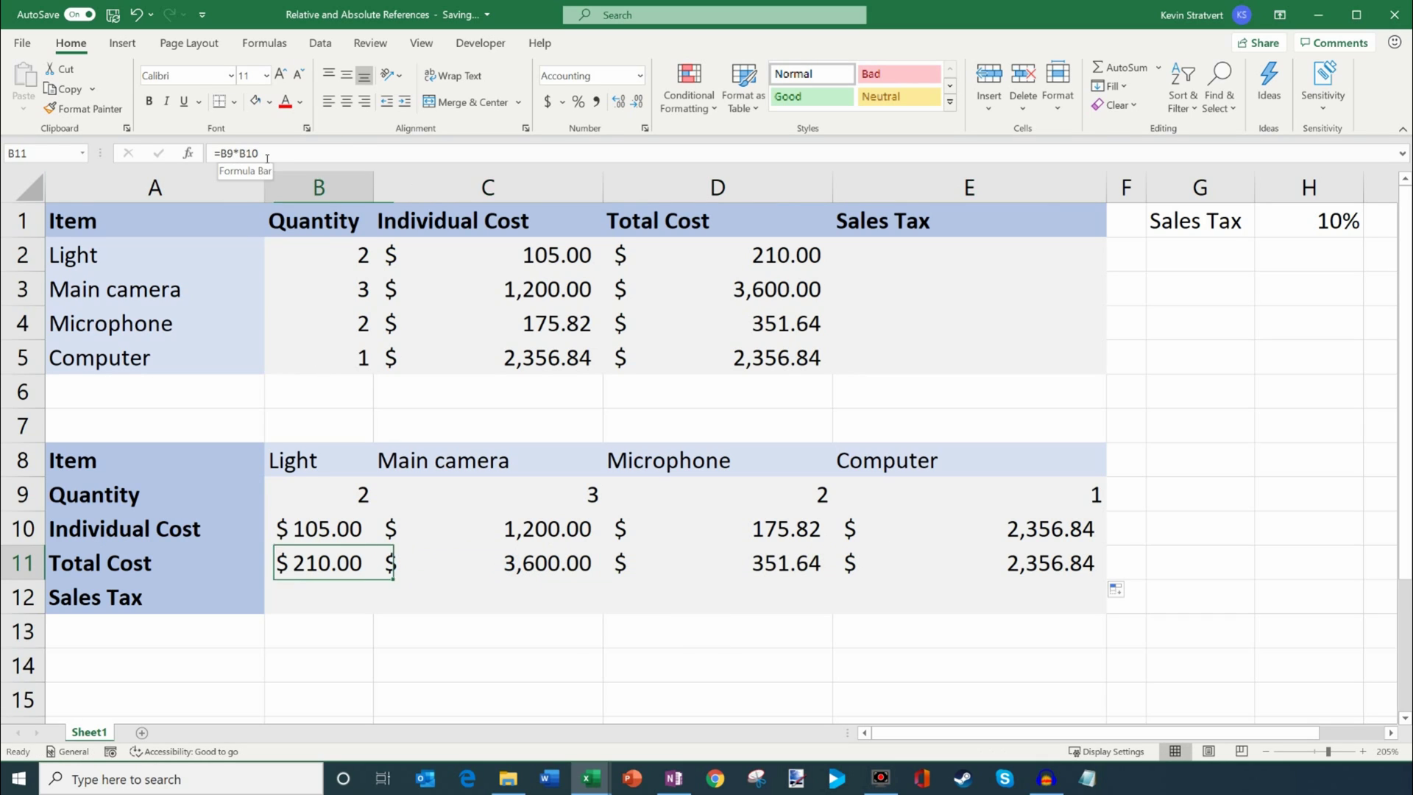
key("Right")
key("Left")
key("Right")
key("Right")
key("Right")
key("Right")
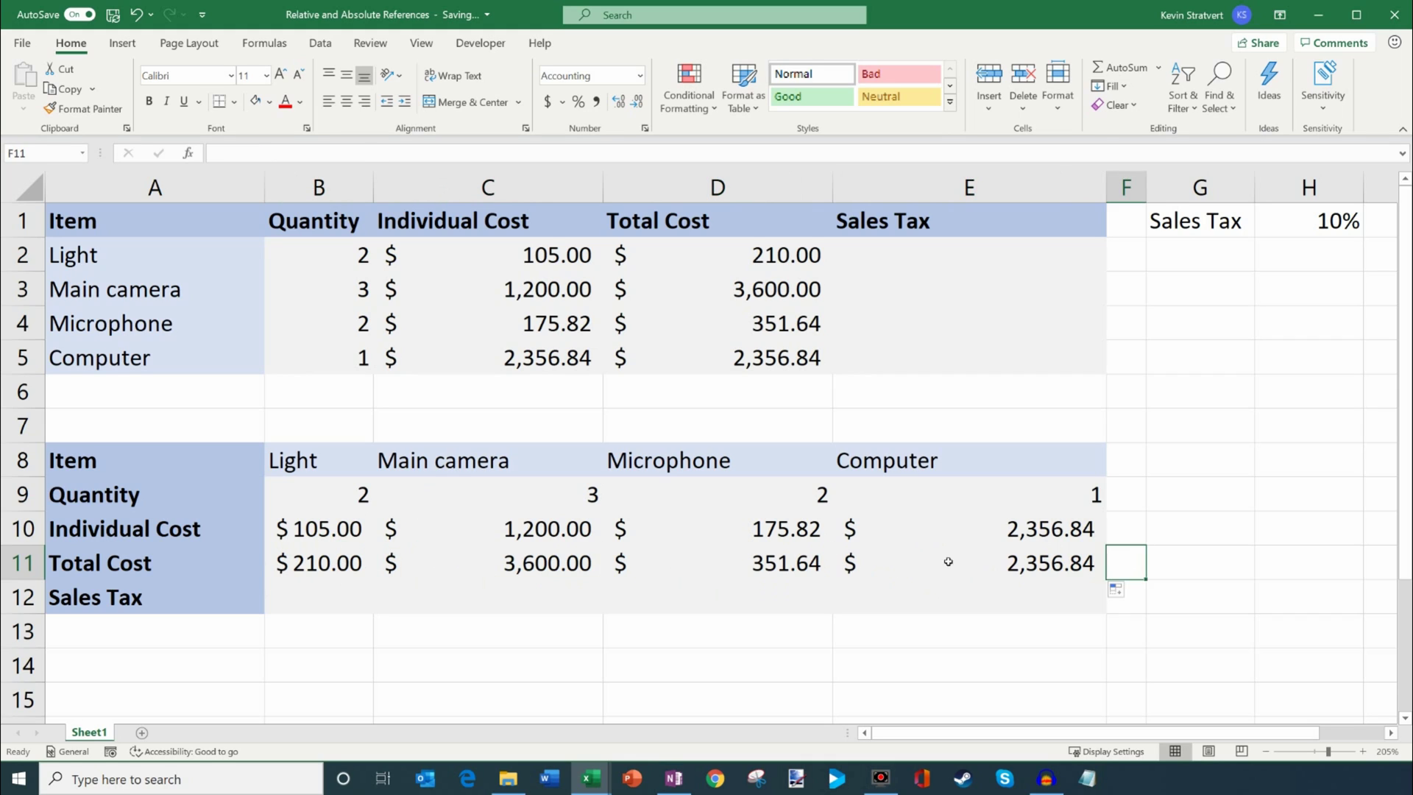
key("Left")
key("Left")
key("Left")
key("Left")
key("Right")
key("Right")
key("Right")
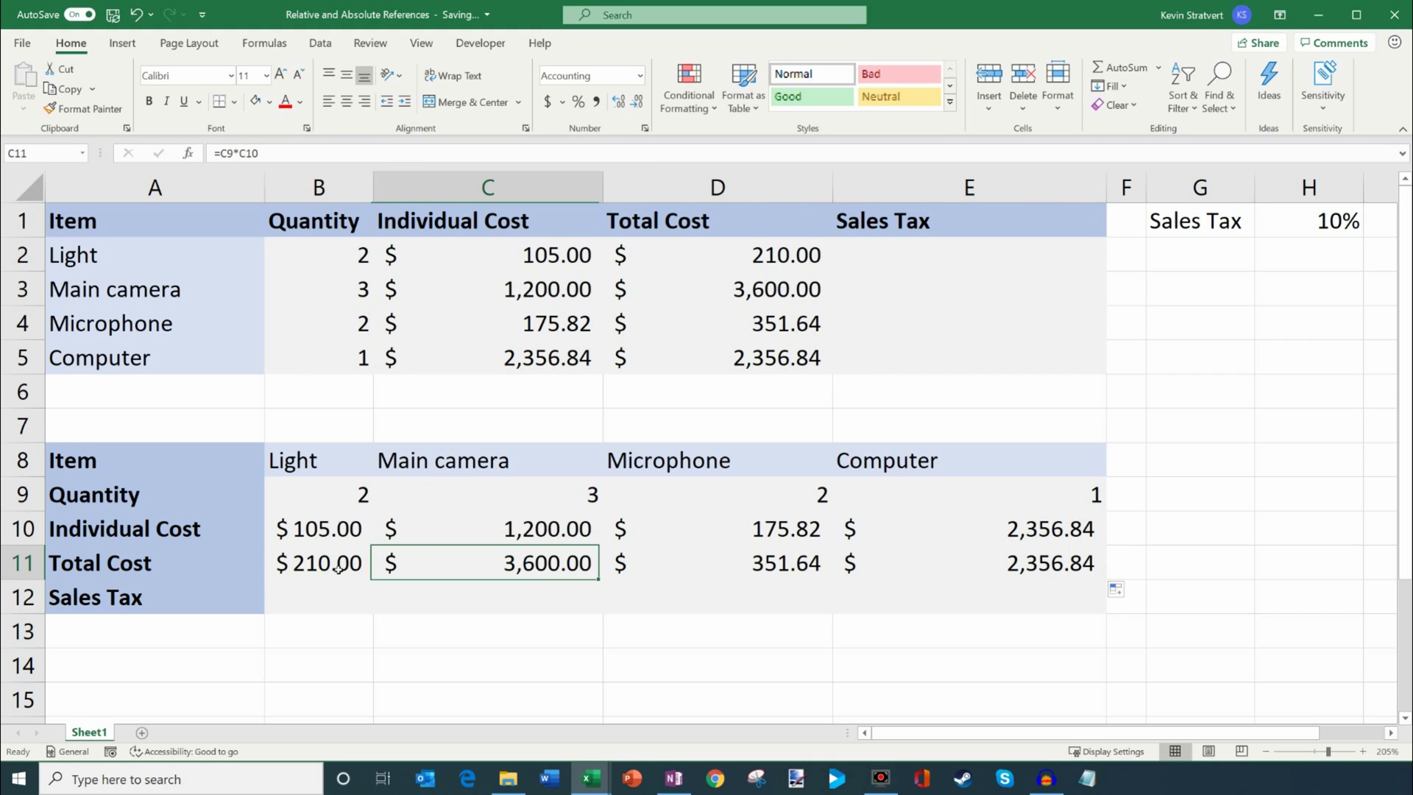
key("Left")
key("Left")
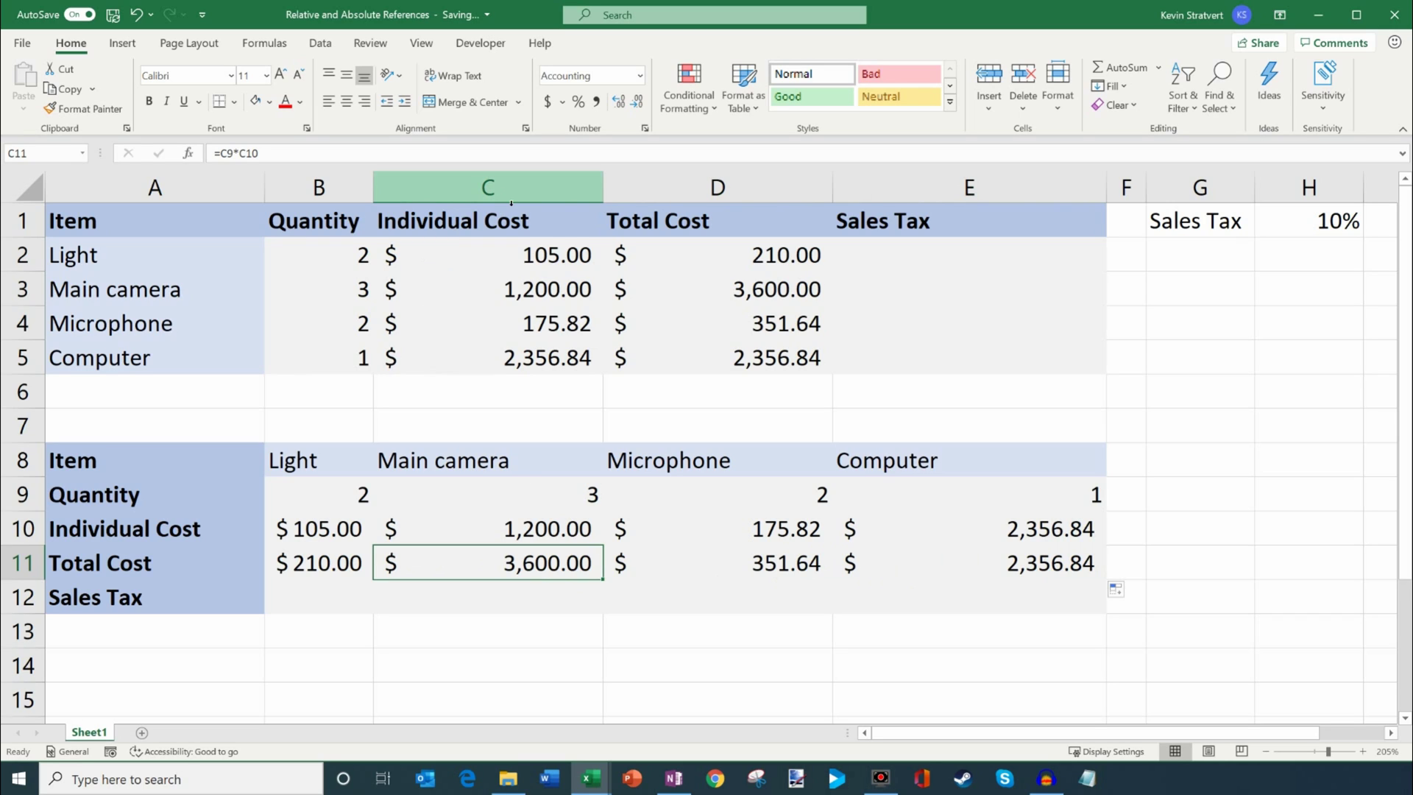
key("Right")
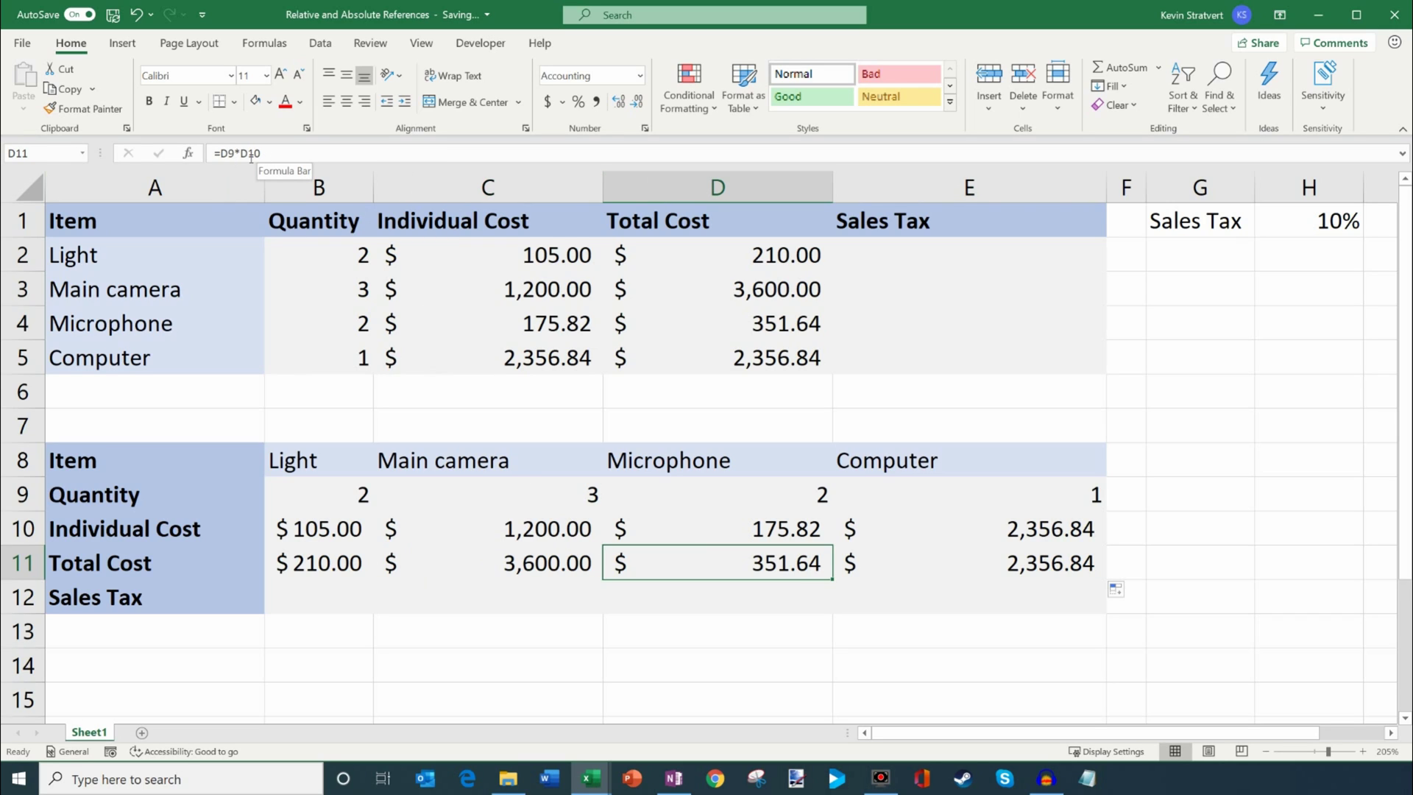
key("Left")
Display the referenced cells of the Light and Main camera totals and check C11, D11 and E11
left_click(272, 153)
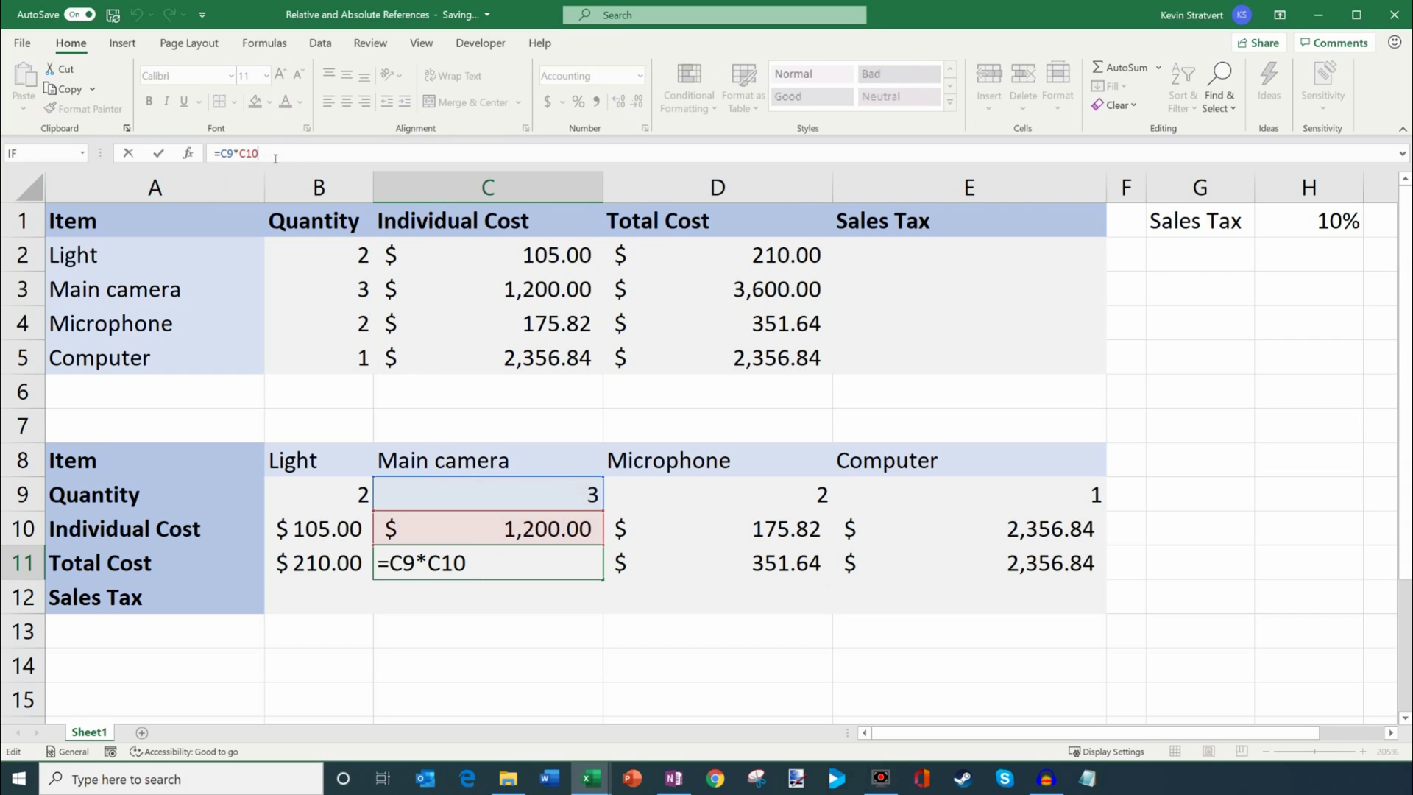
left_click(352, 566)
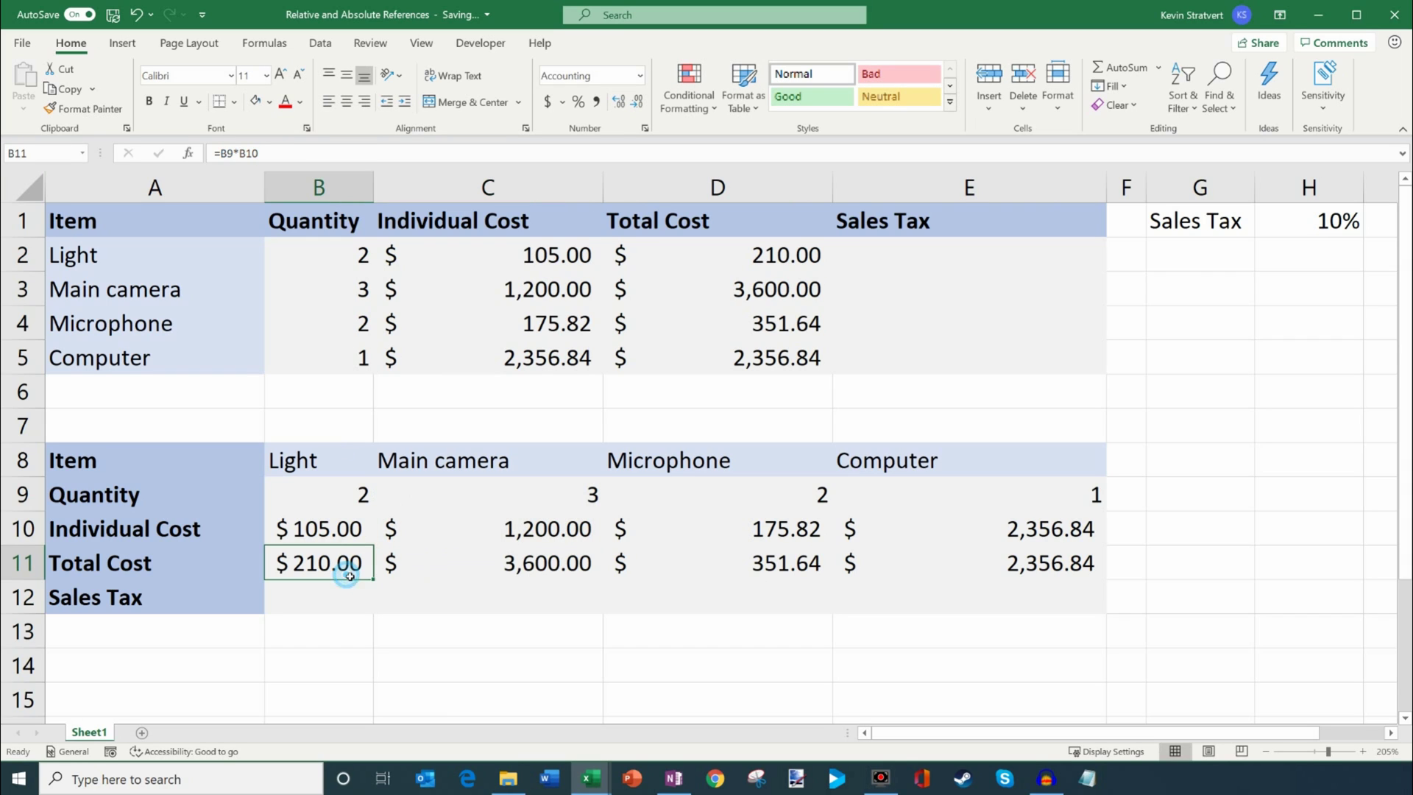
left_click(270, 151)
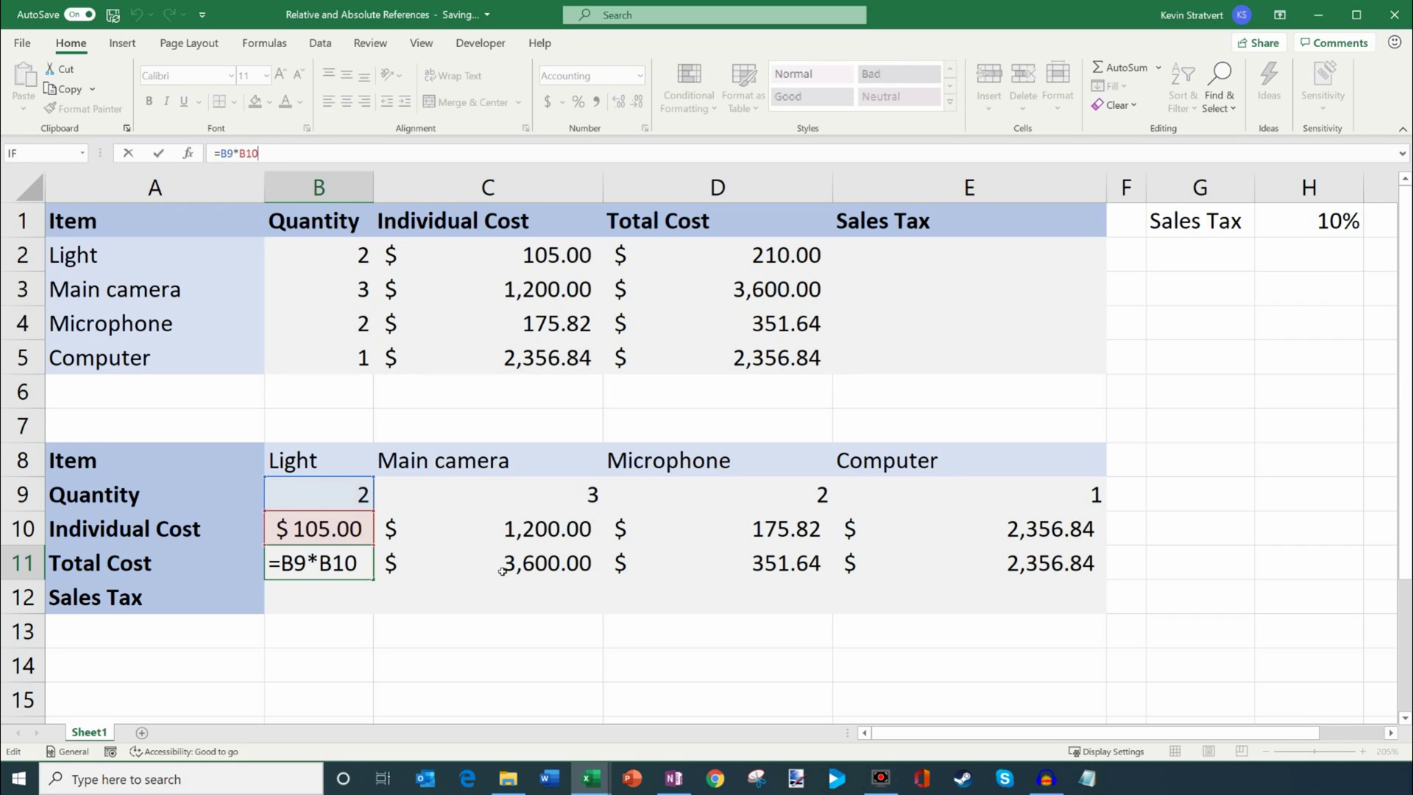
left_click(502, 571)
left_click(257, 152)
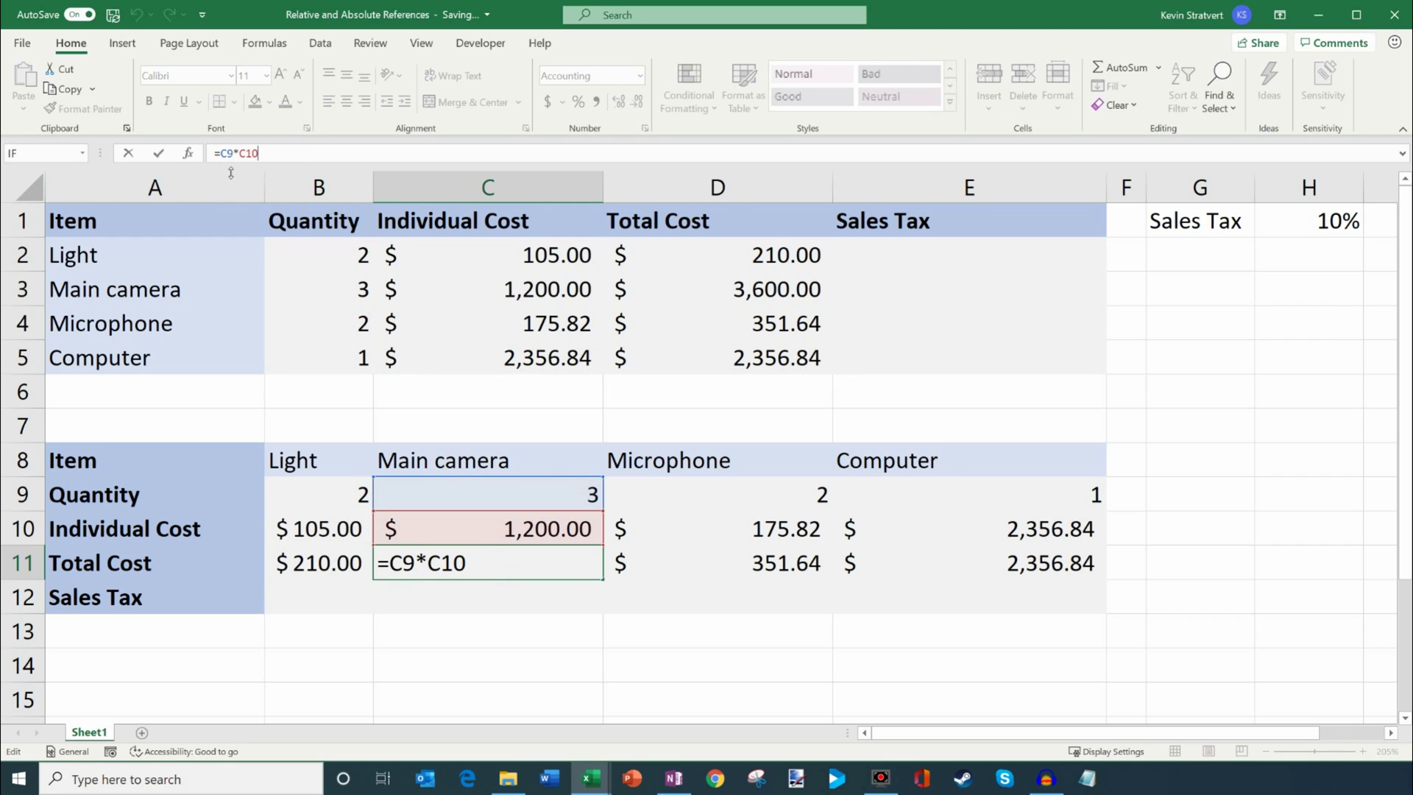
left_click(513, 627)
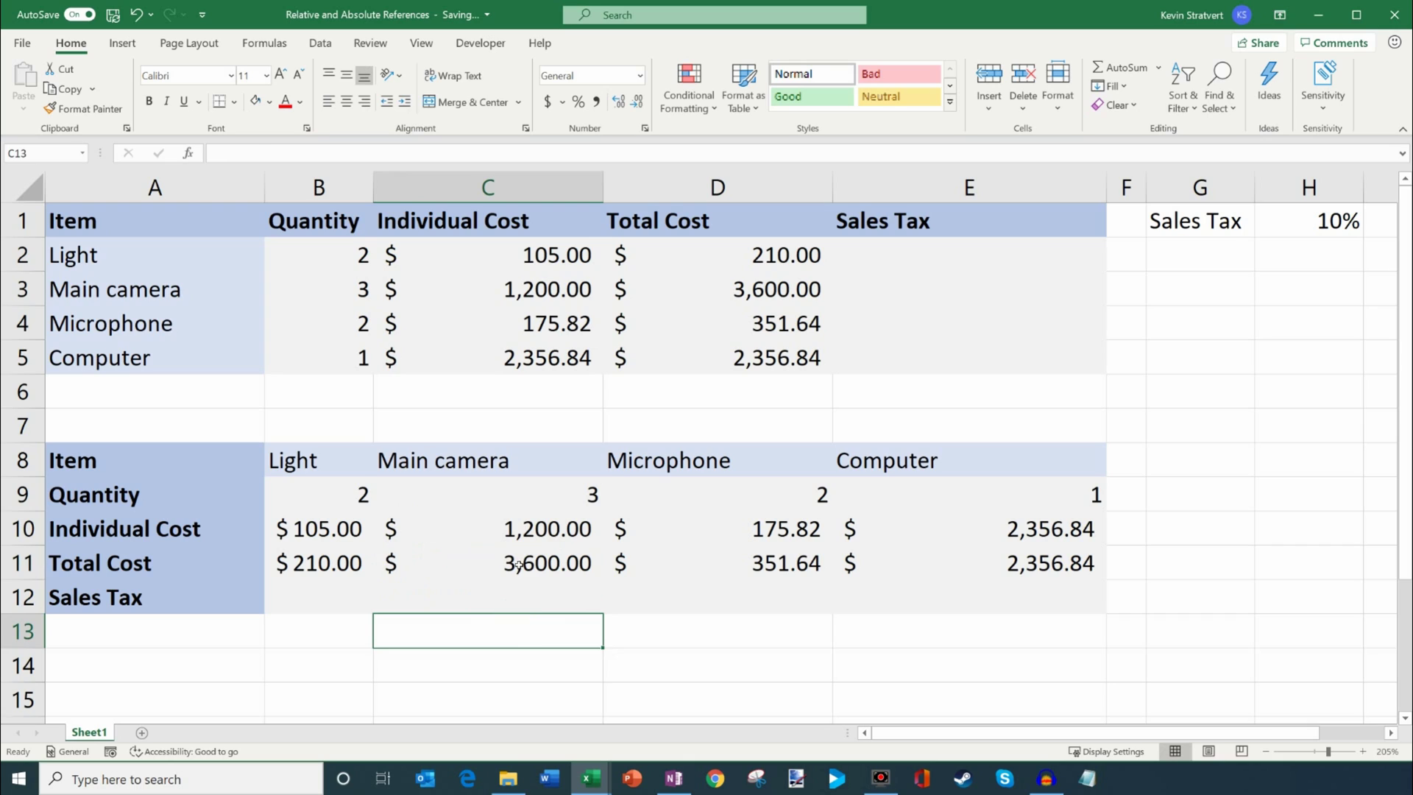
left_click(585, 566)
left_click(682, 563)
left_click(947, 563)
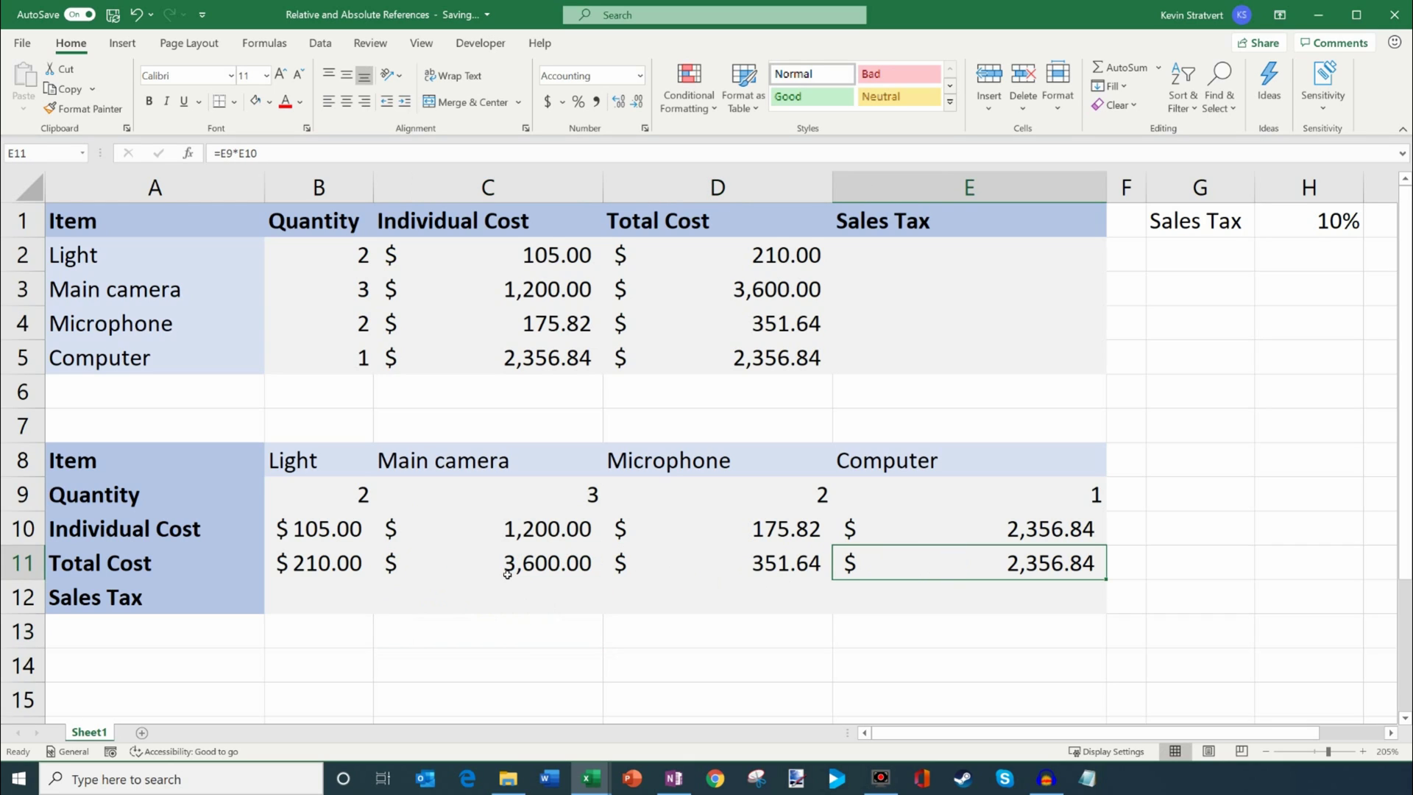
left_click(1003, 568)
left_click(922, 263)
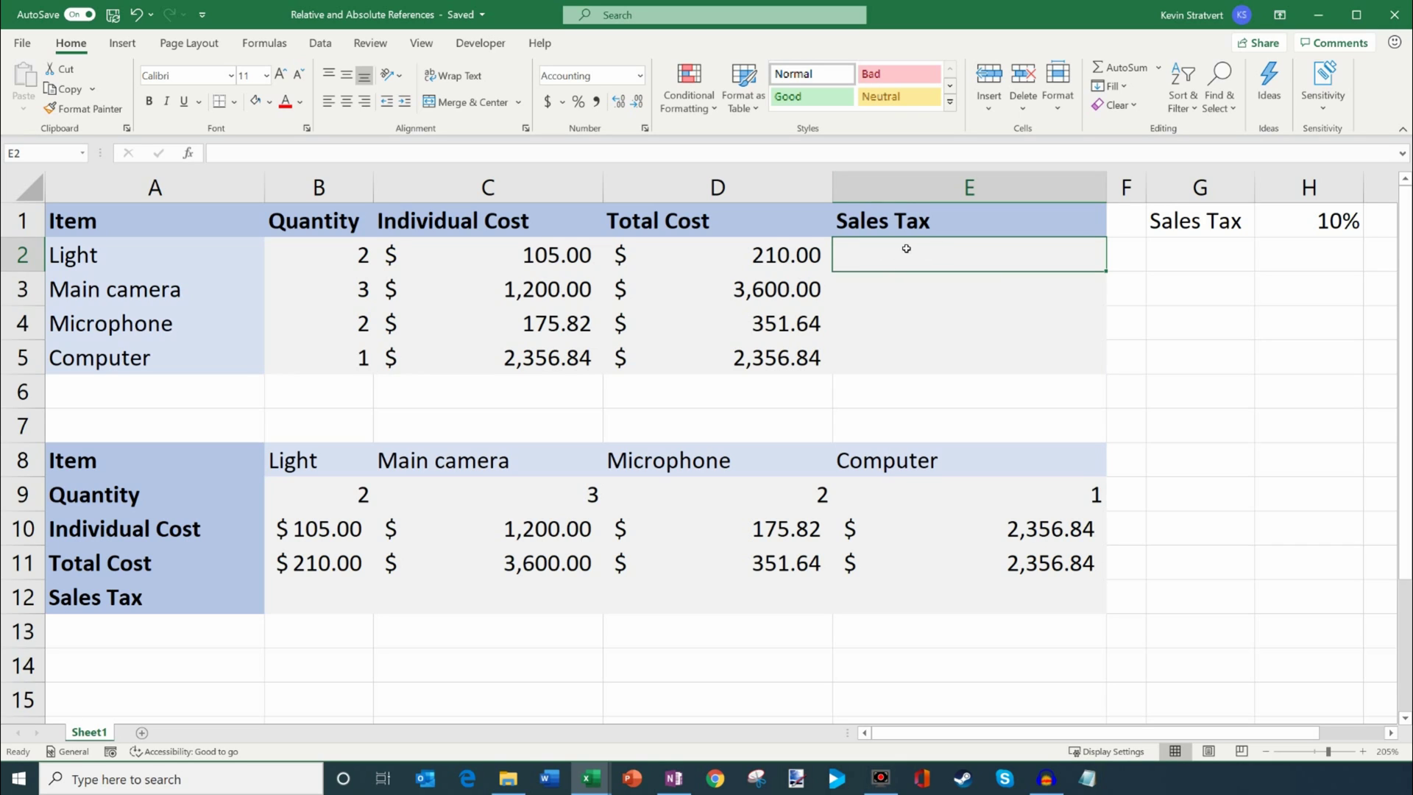
Enter =D2*H1 in E2 for $21.00 sales tax, then fill it down to E5
left_click(1313, 229)
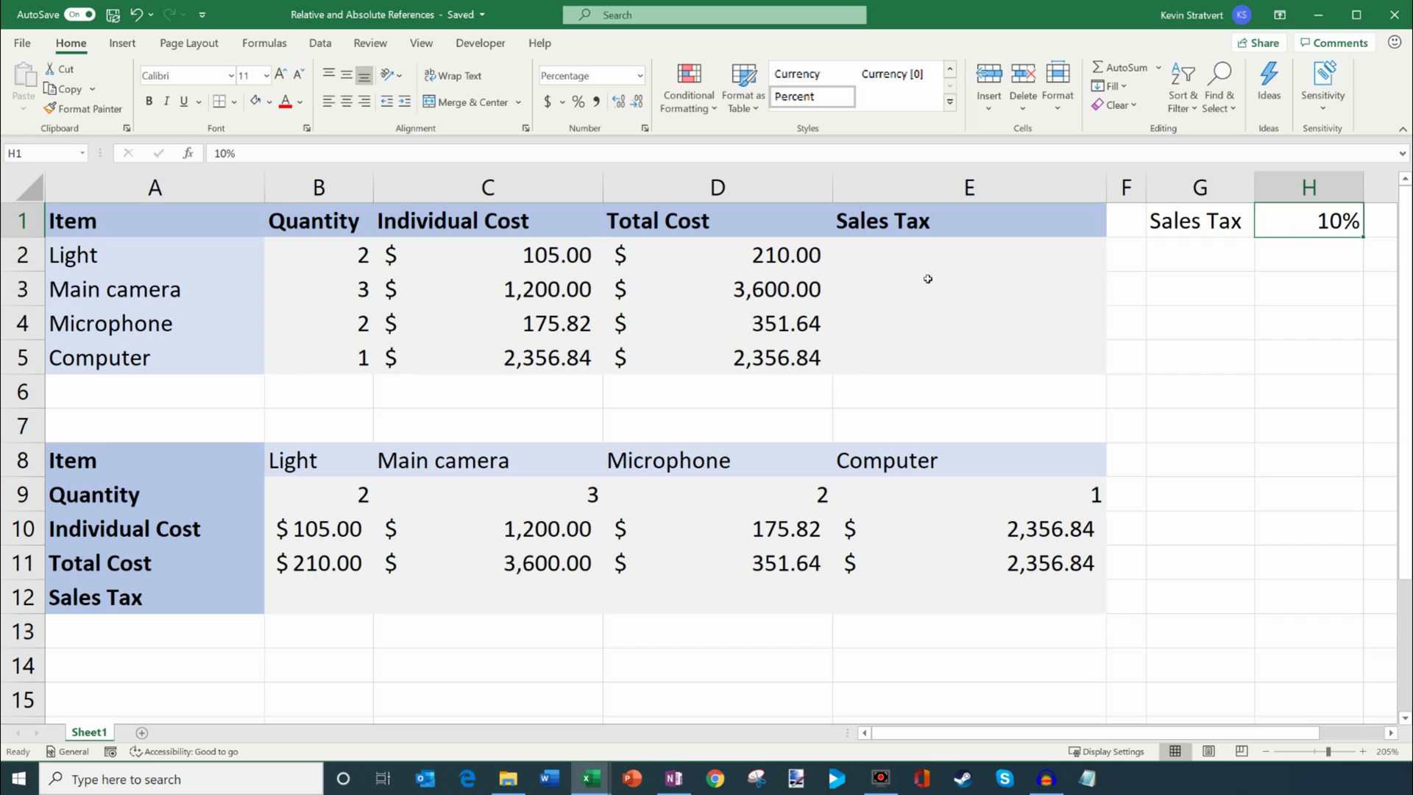
left_click(942, 253)
type("=")
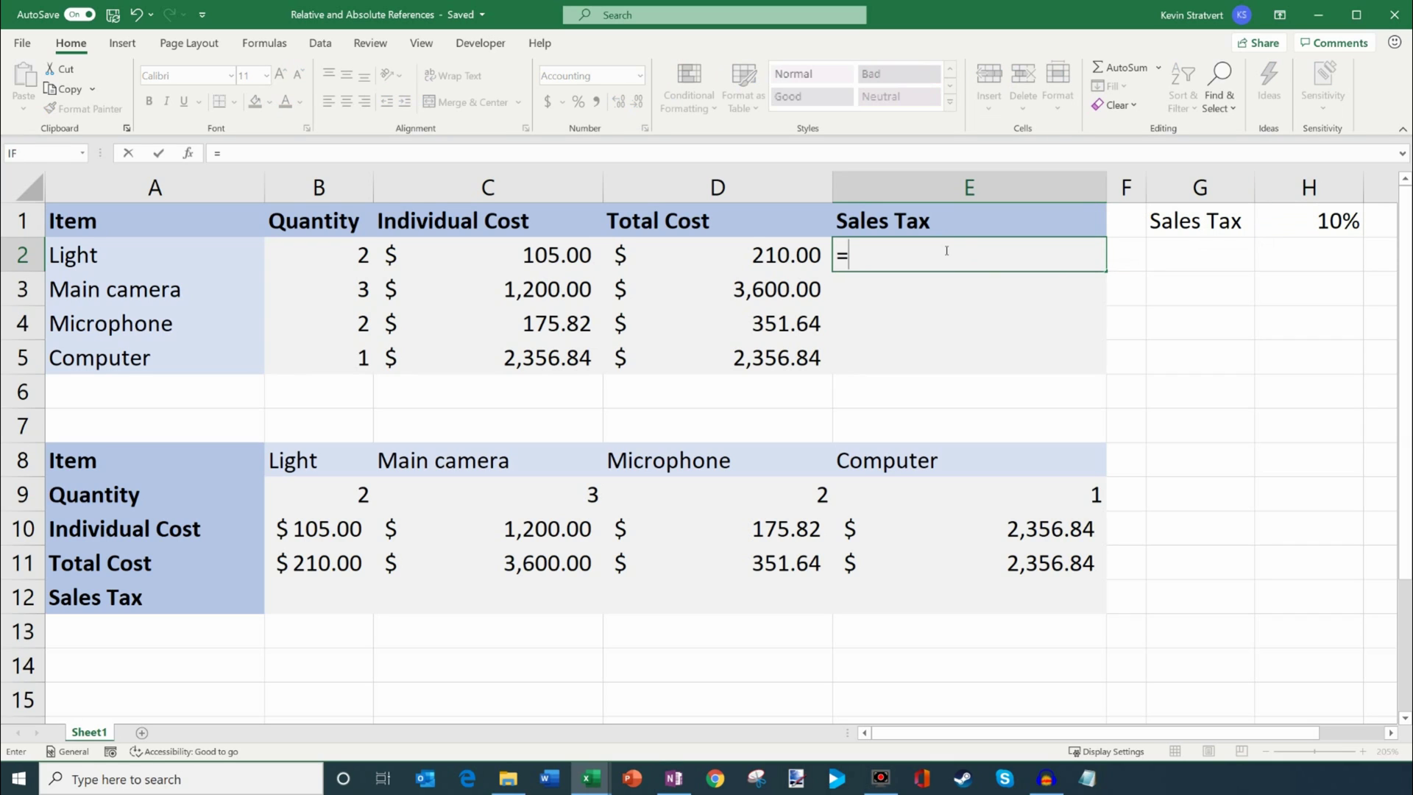
left_click(799, 257)
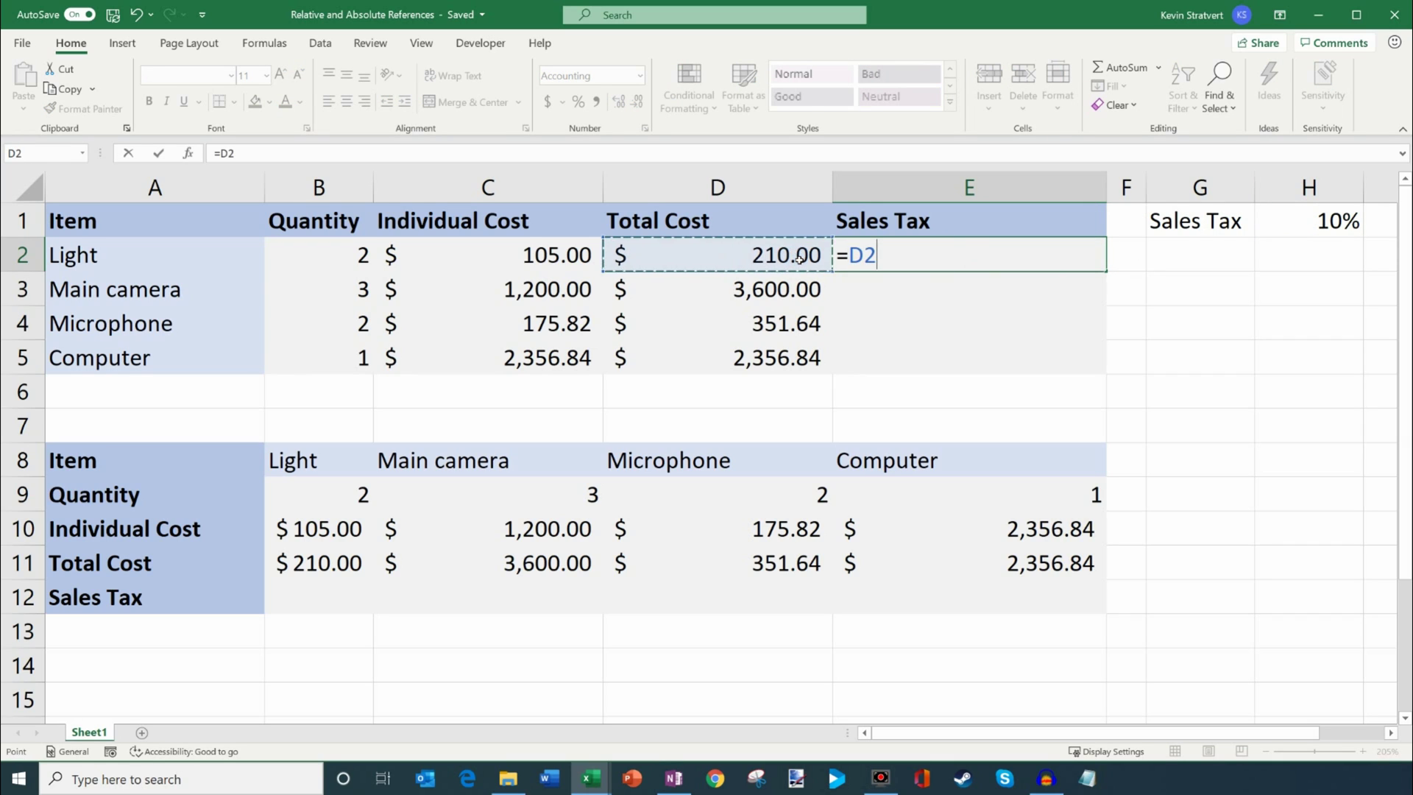
type("*")
left_click(1337, 222)
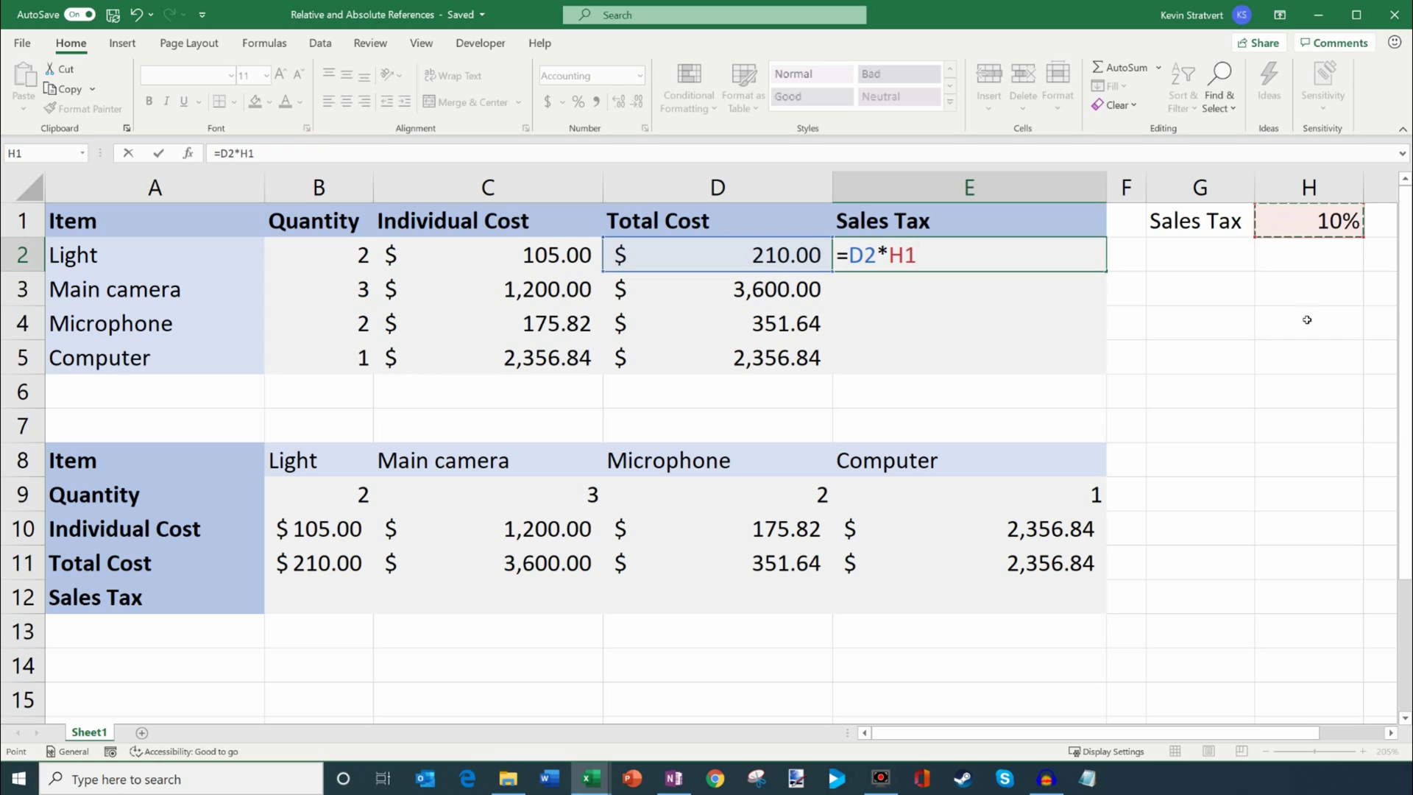
key("Return")
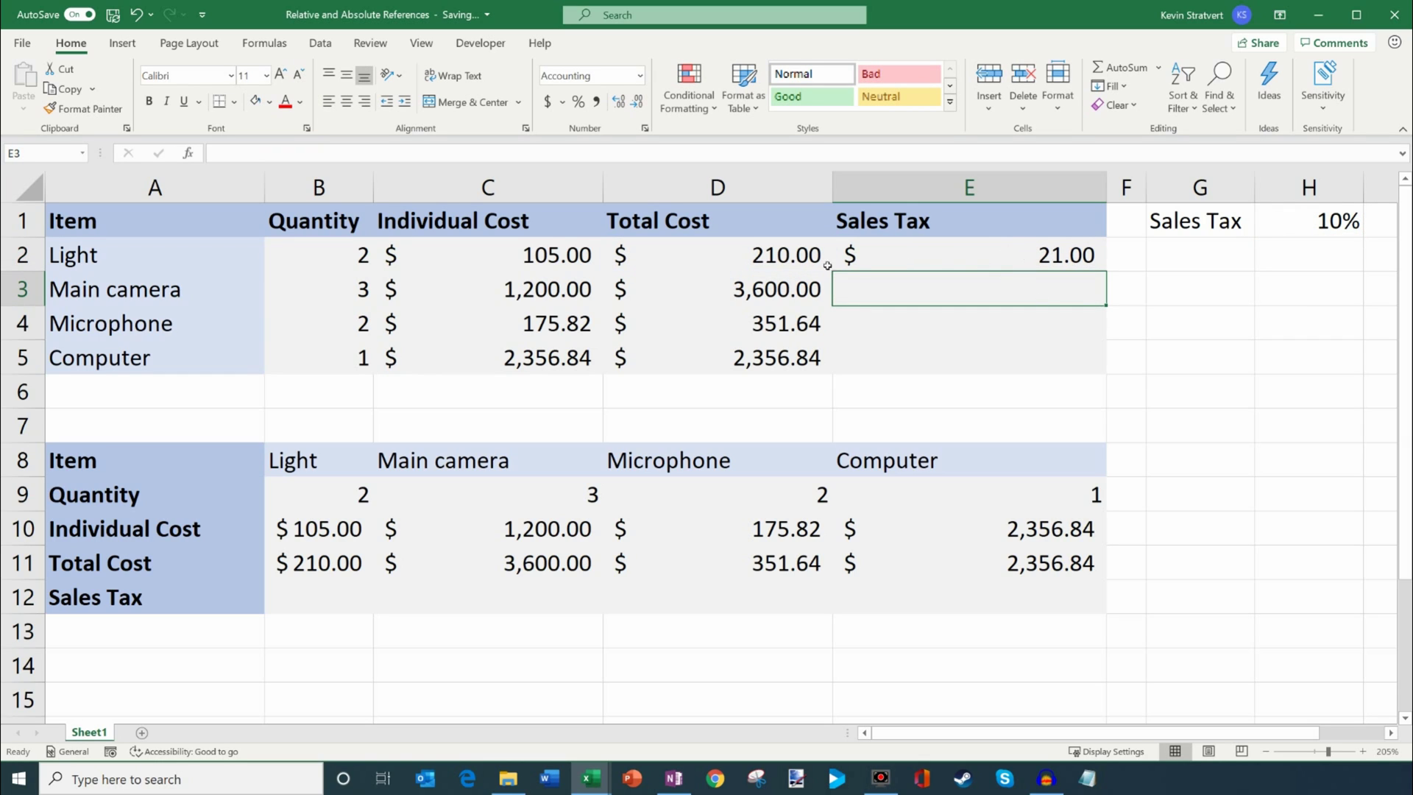
left_click(1032, 258)
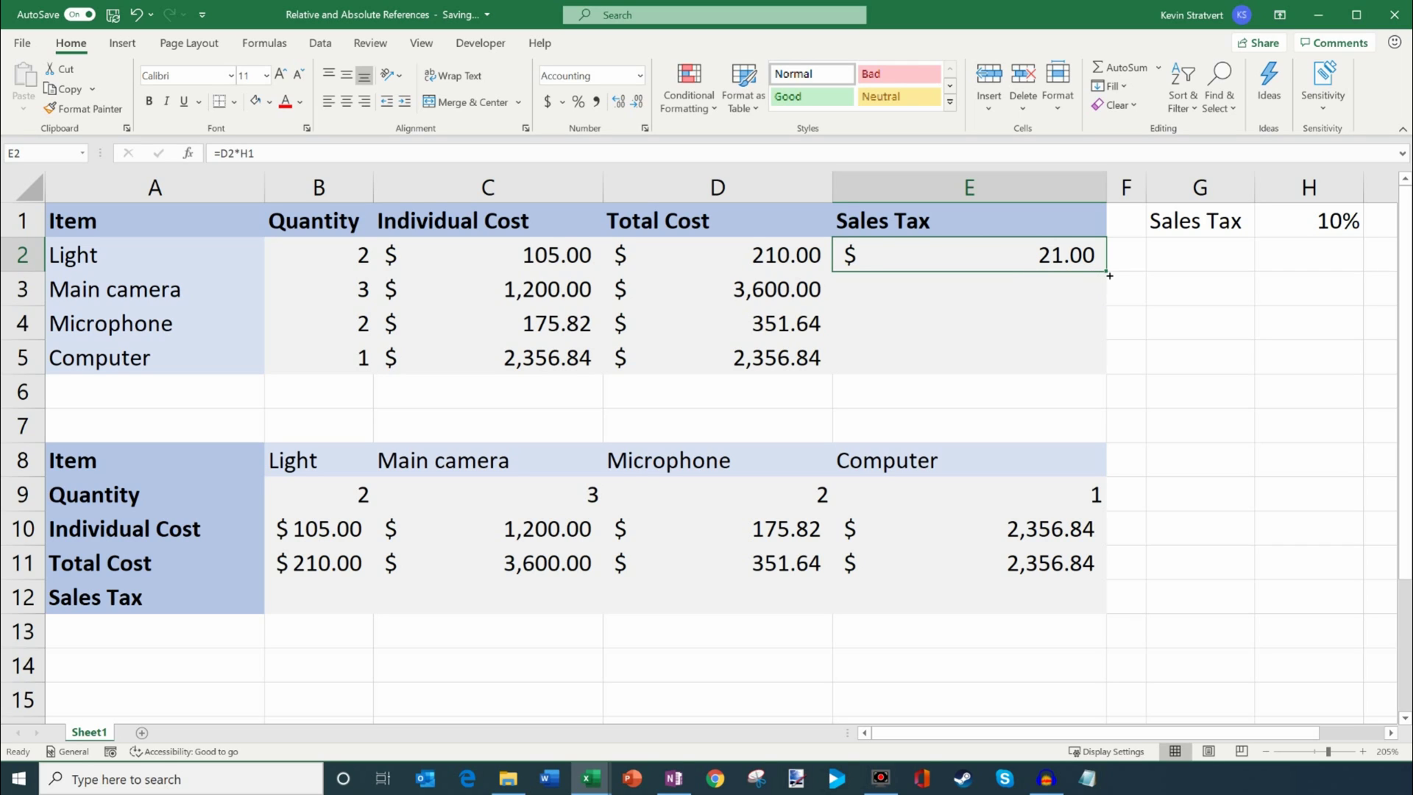
left_click_drag(1109, 275, 1107, 368)
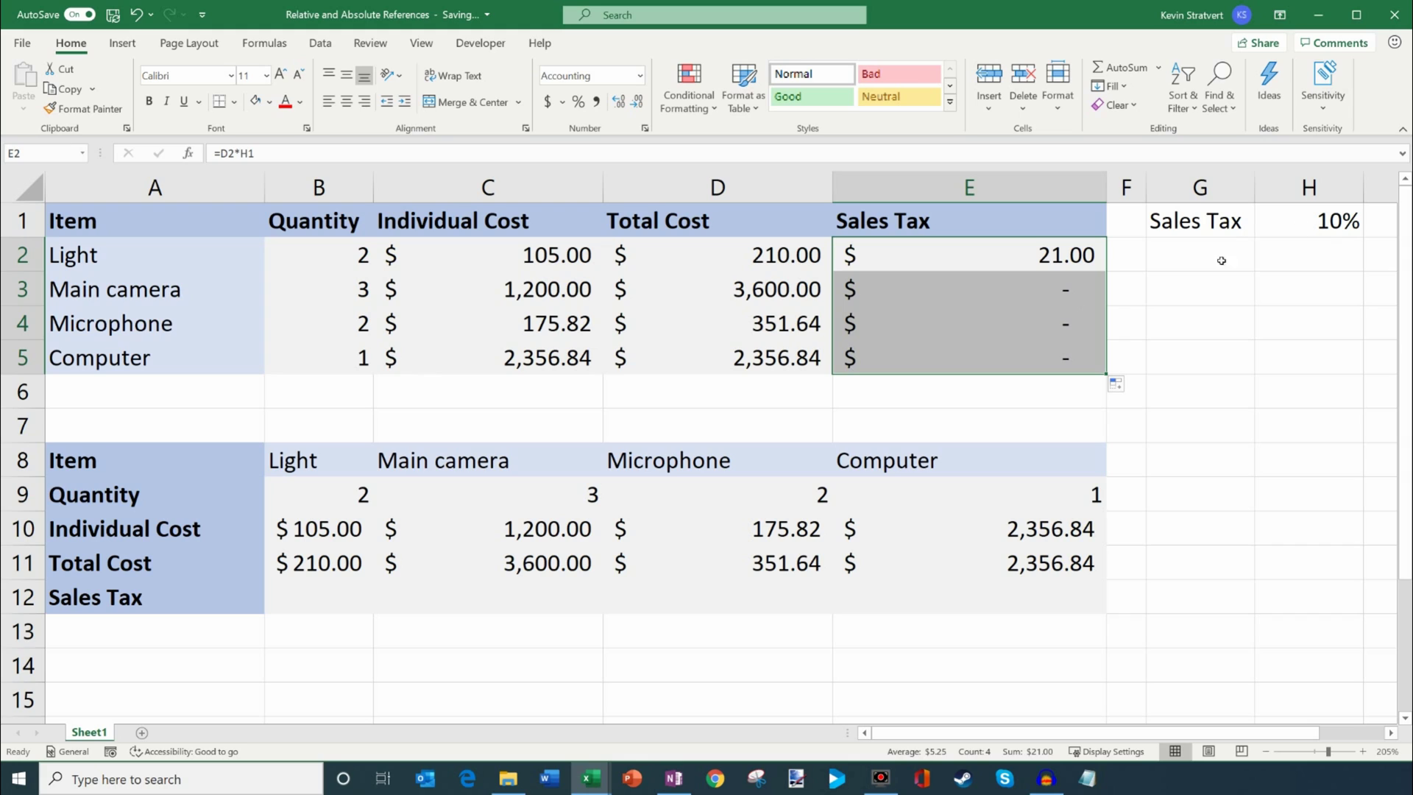
Compare E2's =D2*H1 with E3's shifted =D3*H2 to see why E3 shows zero
left_click(1008, 298)
left_click(1058, 254)
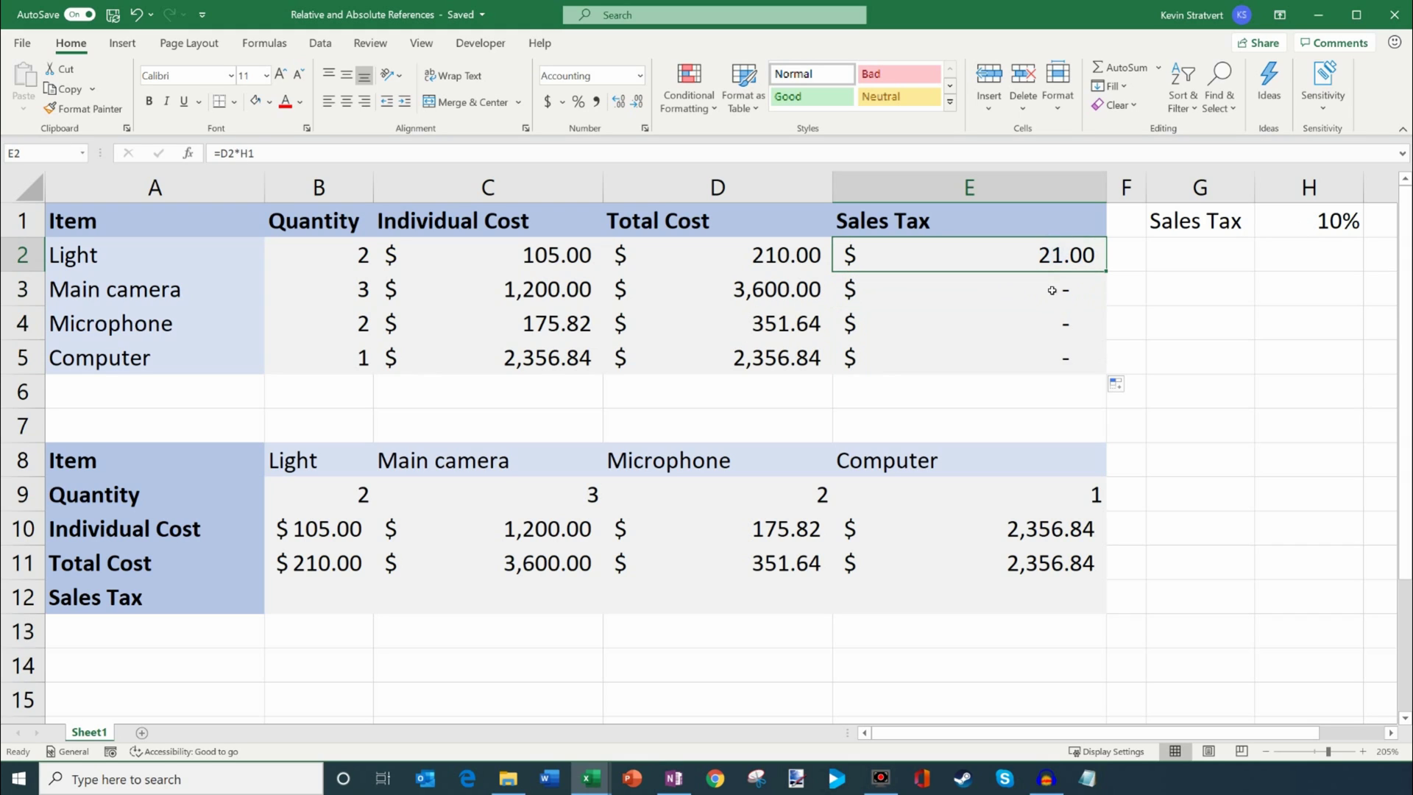
left_click(286, 152)
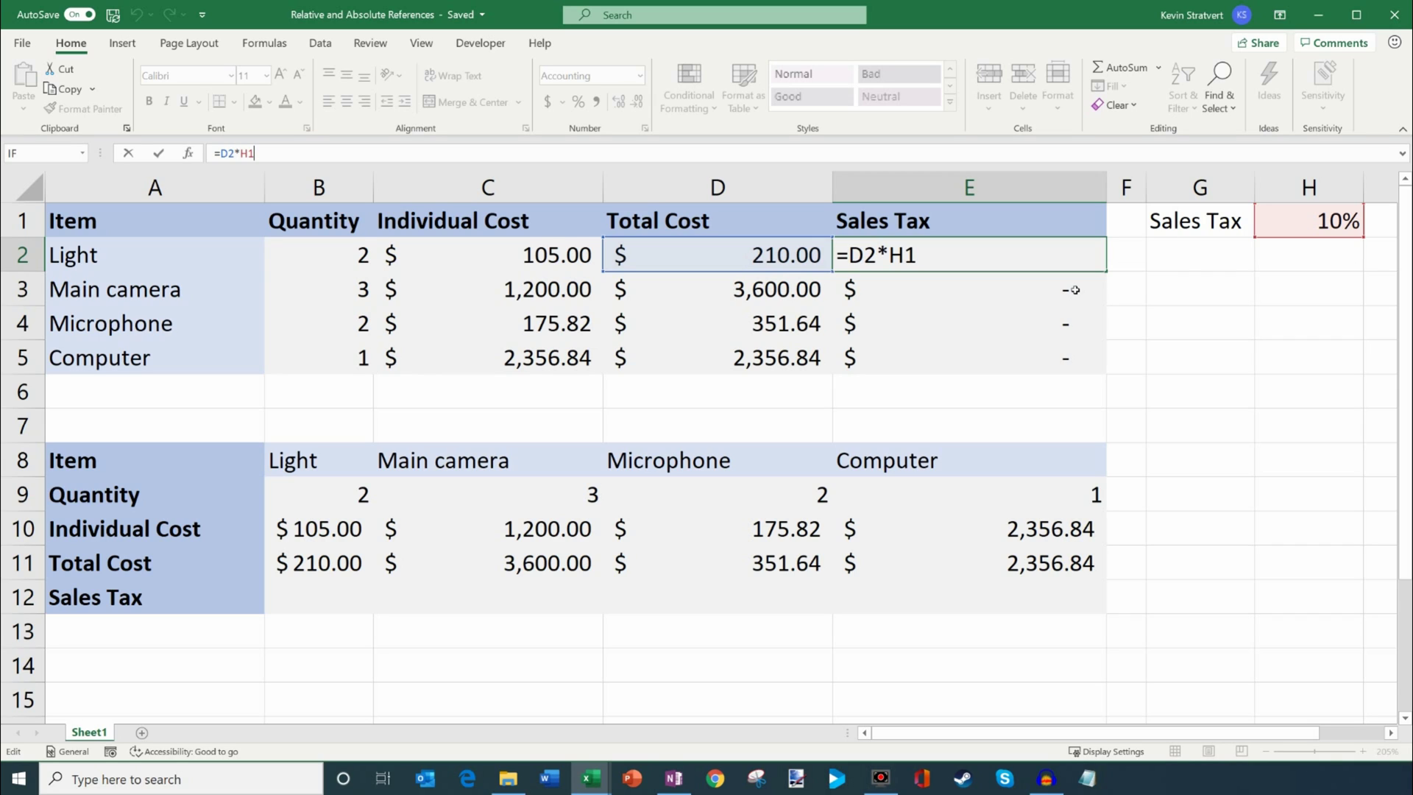
key("Return")
key("F2")
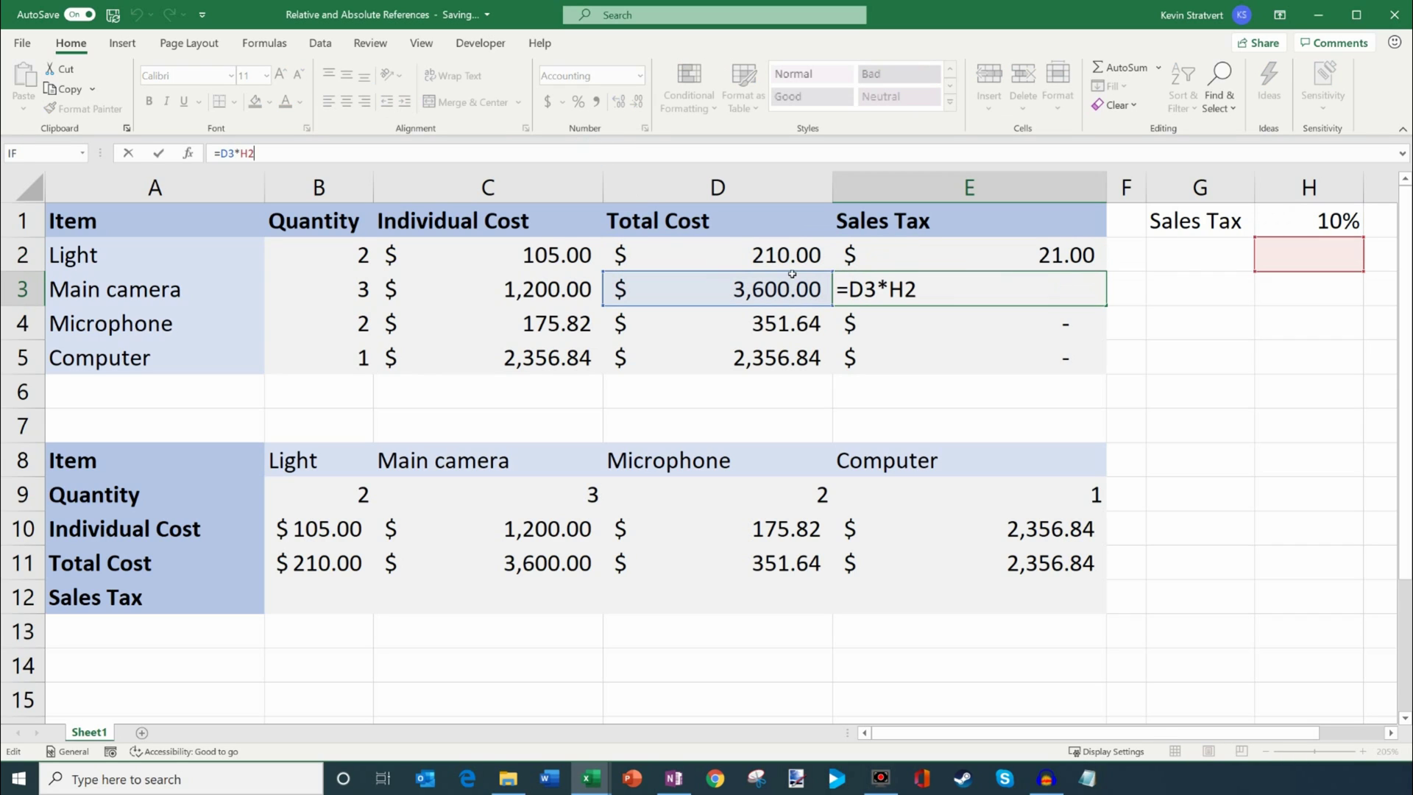
key("Return")
left_click(1317, 219)
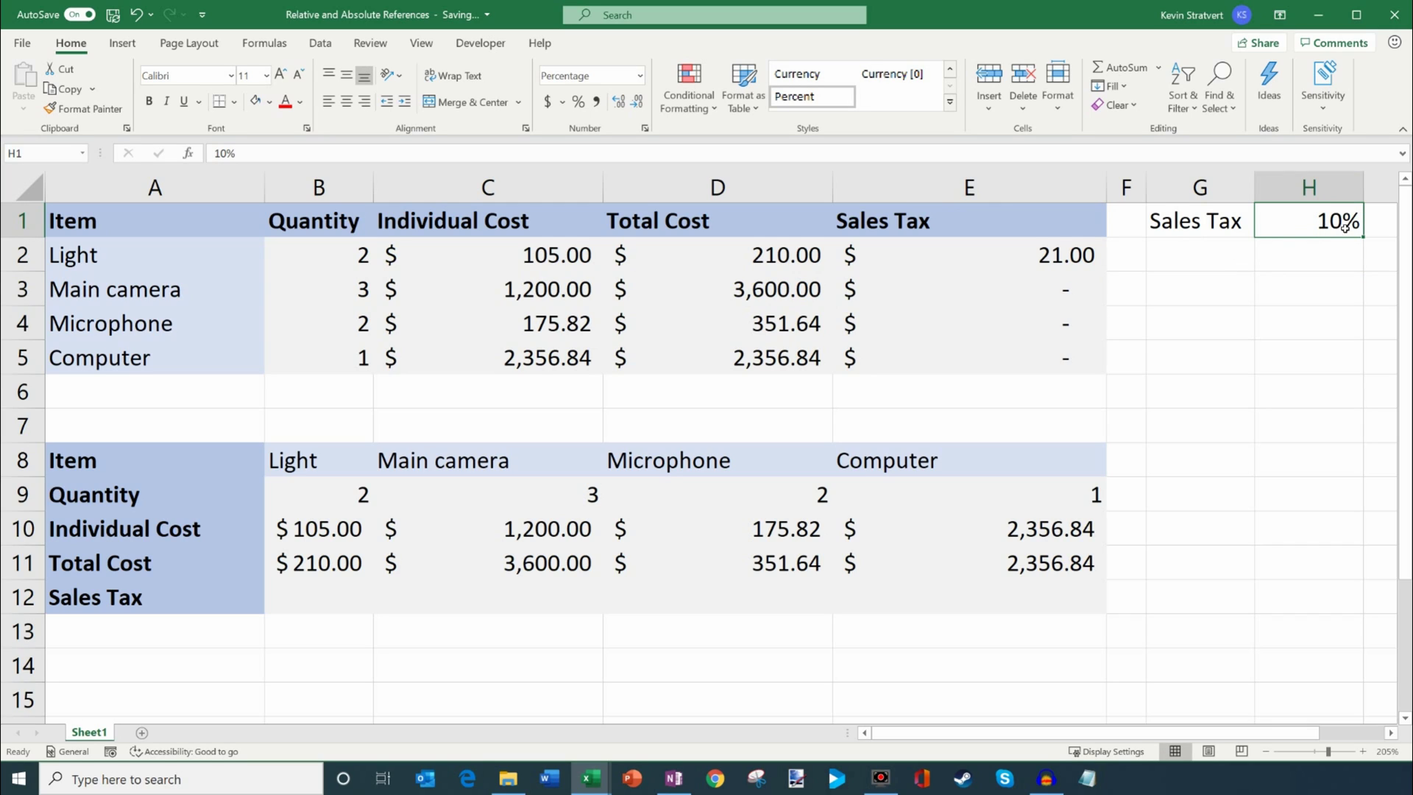
left_click(1019, 293)
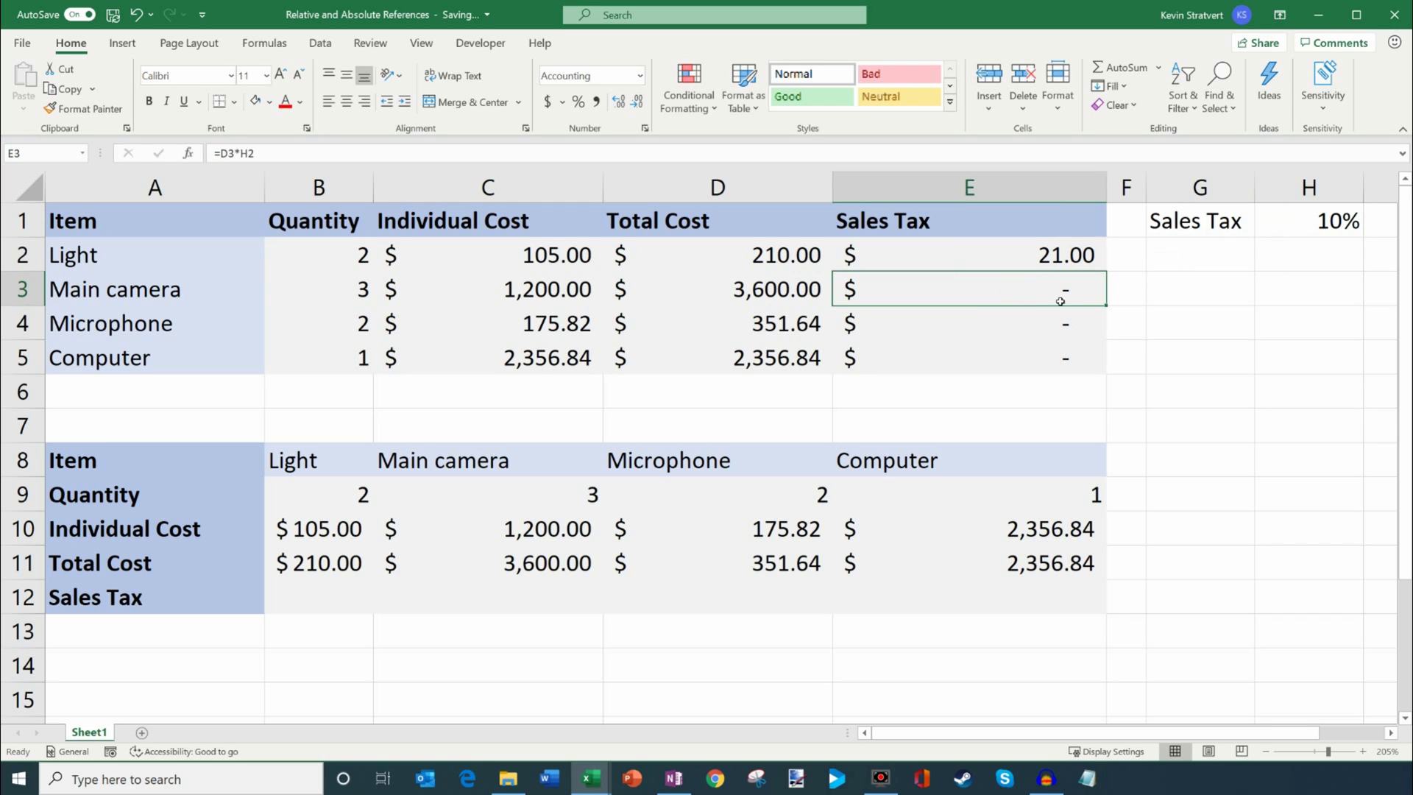
left_click(1073, 262)
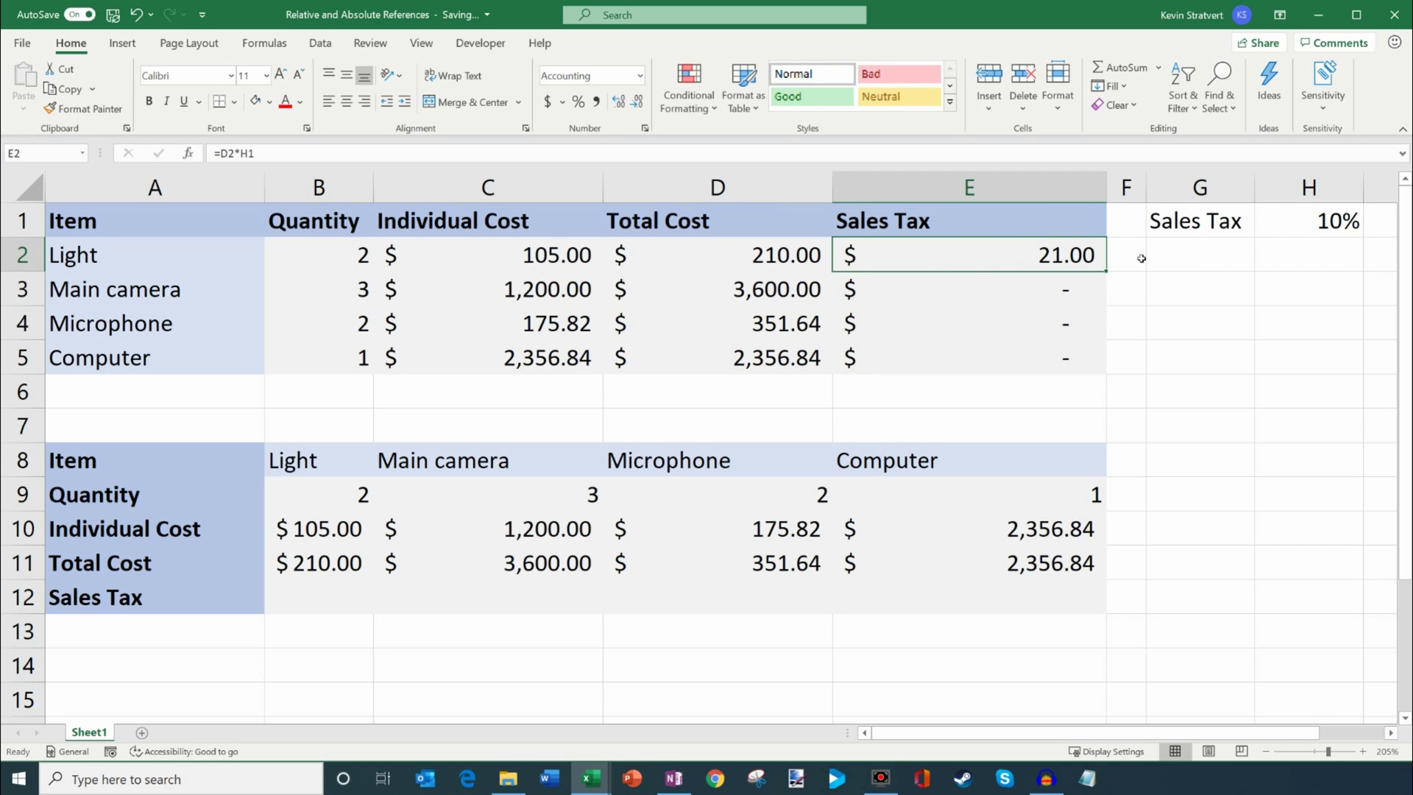
Insert $ in E2's formula to lock the rate row as H$1
left_click(1288, 218)
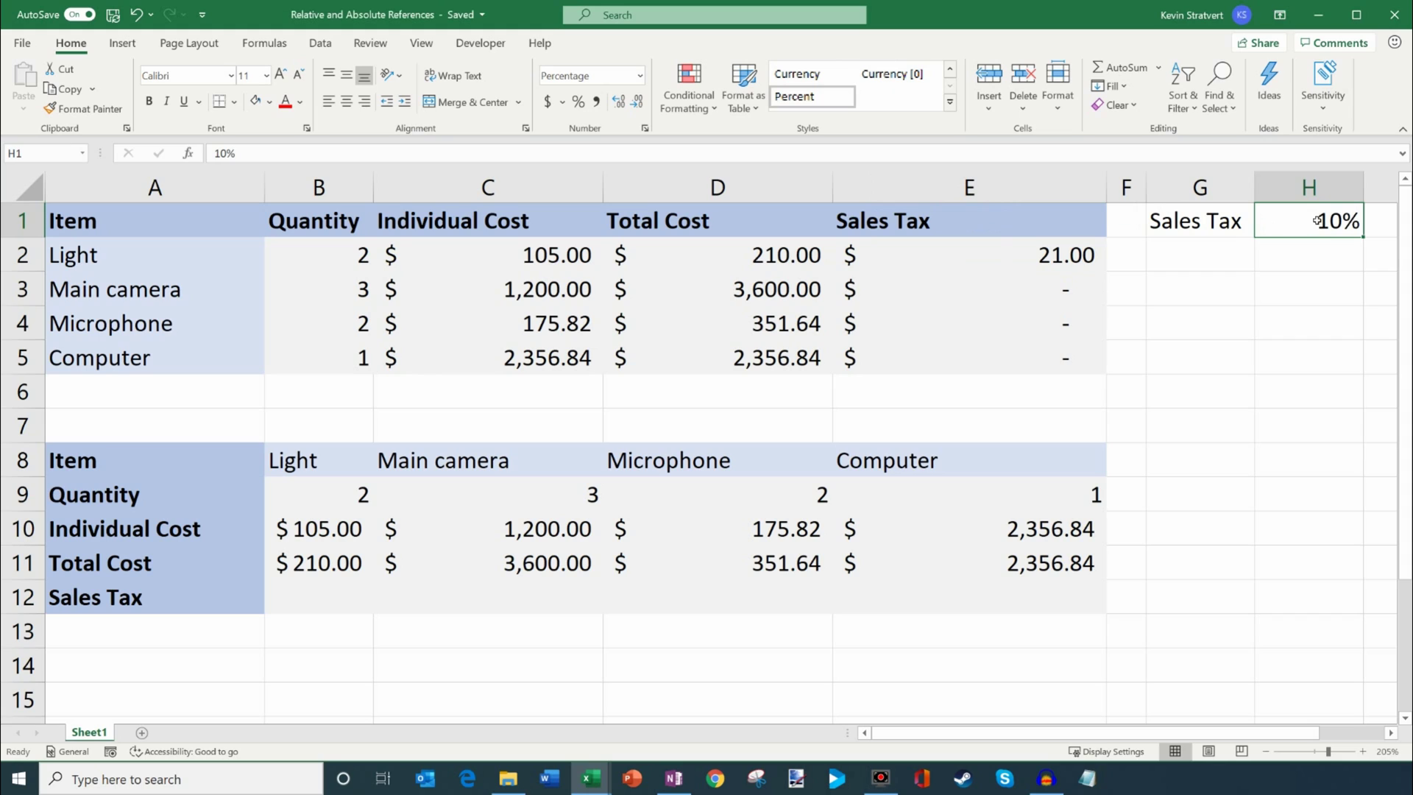
left_click(1026, 261)
left_click(247, 151)
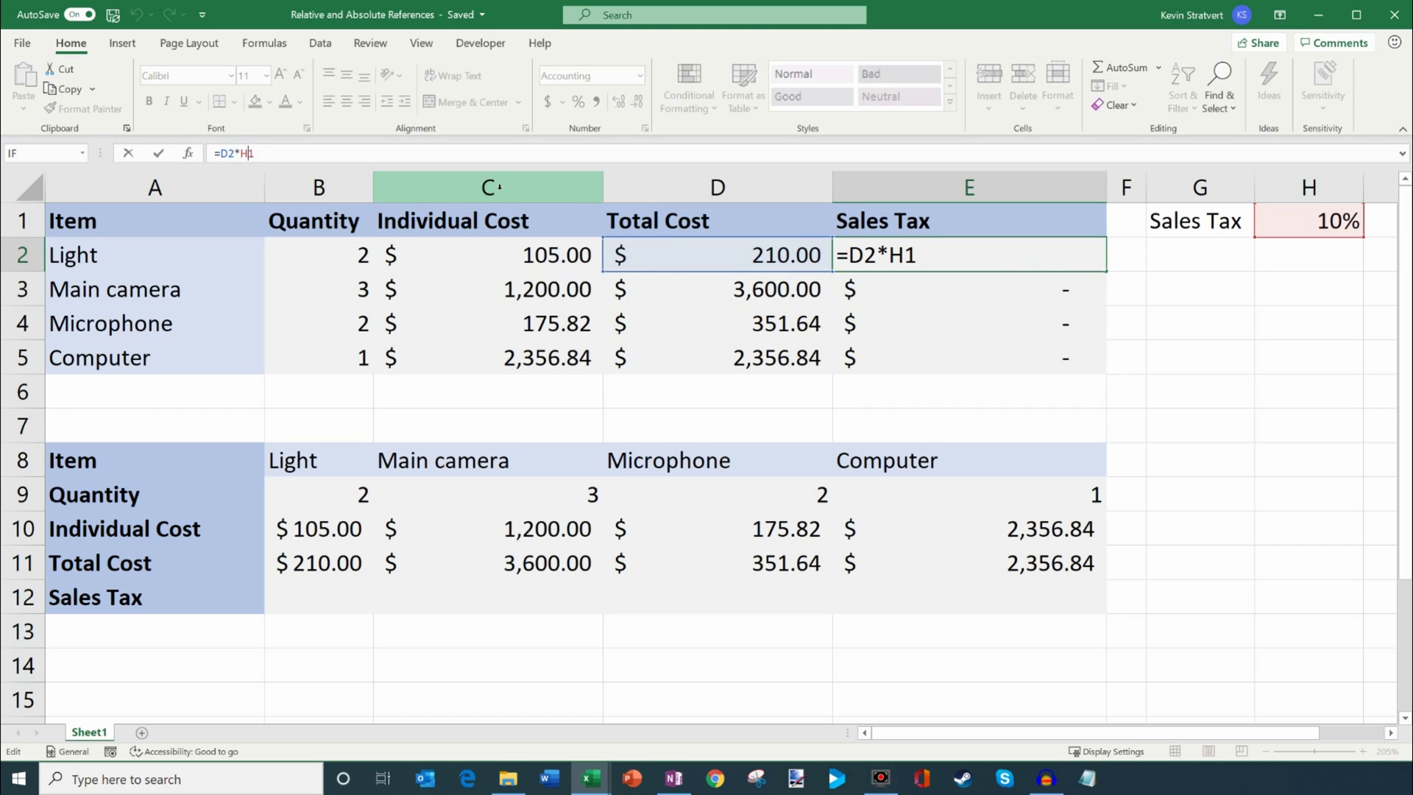
type("$")
Commit =D2*H$1 in E2, fill it down to E5, and confirm E5 reads =D5*H$1
key("Return")
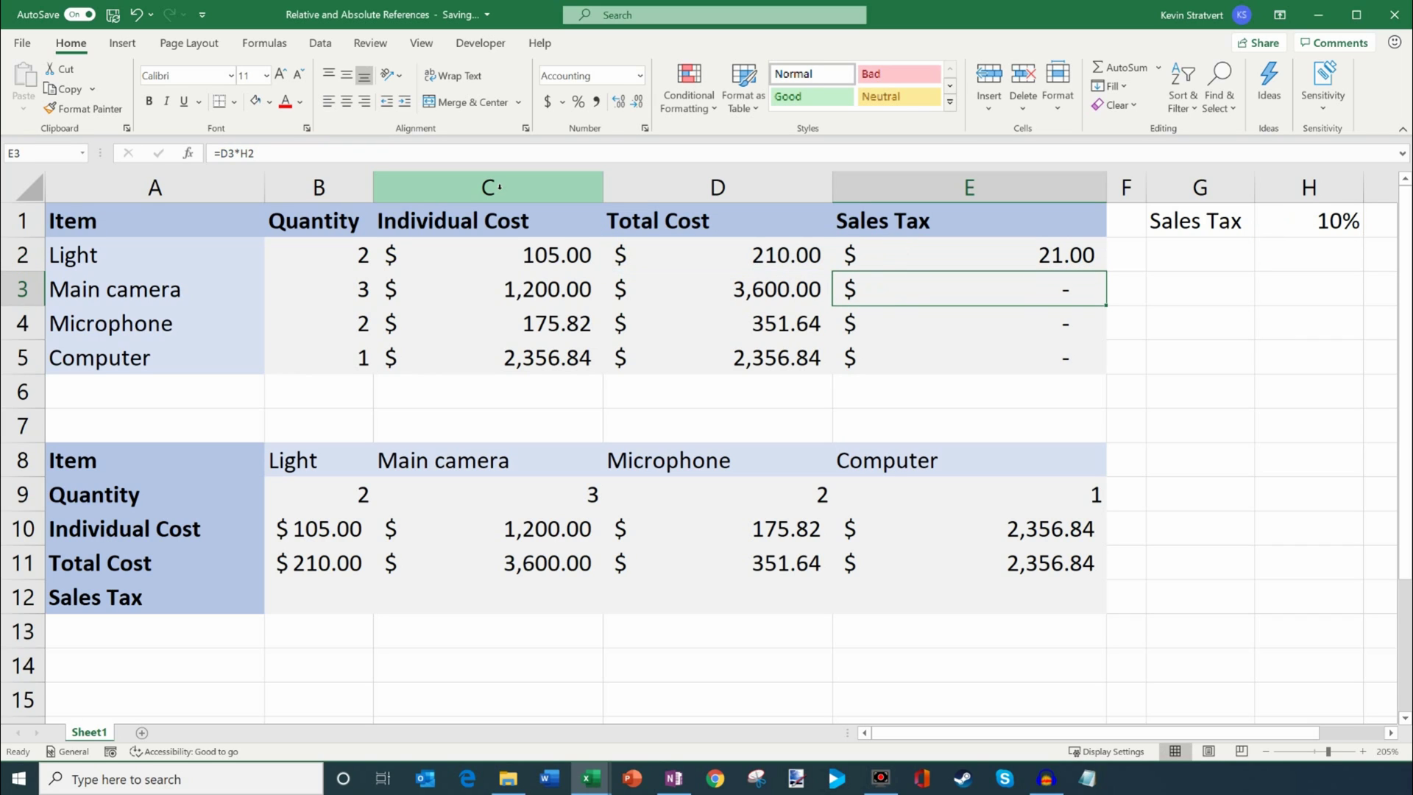
key("Up")
left_click_drag(1106, 272, 1095, 373)
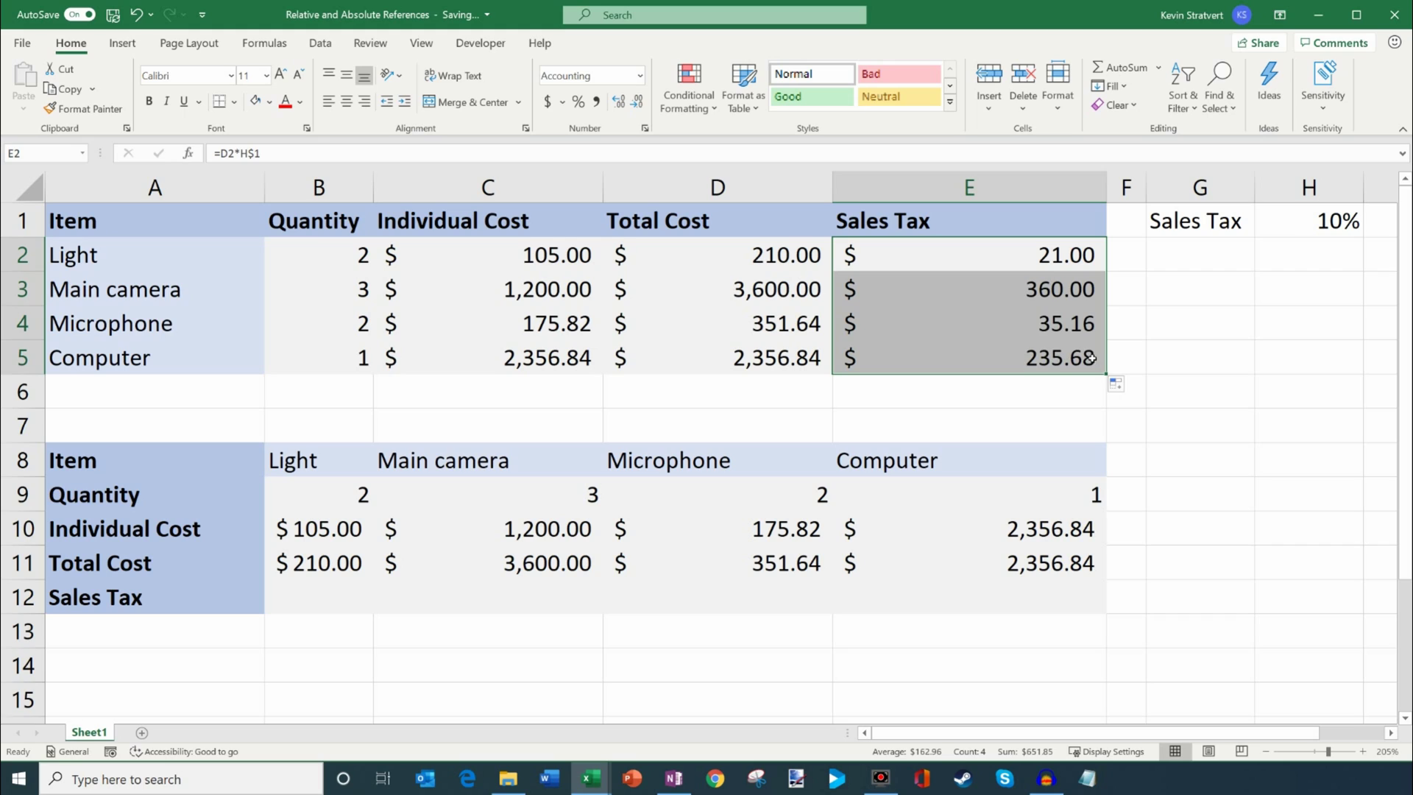
left_click(1091, 358)
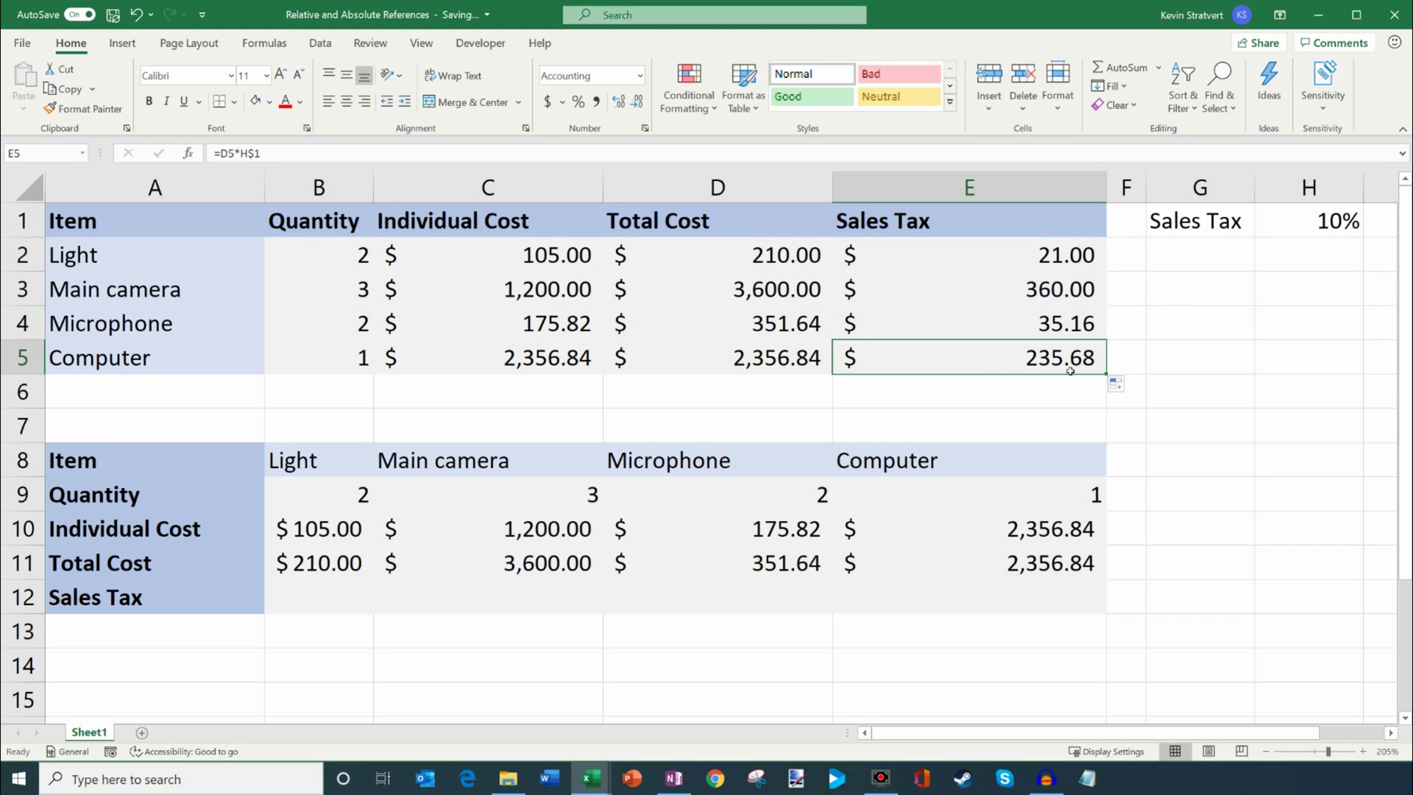
left_click(320, 151)
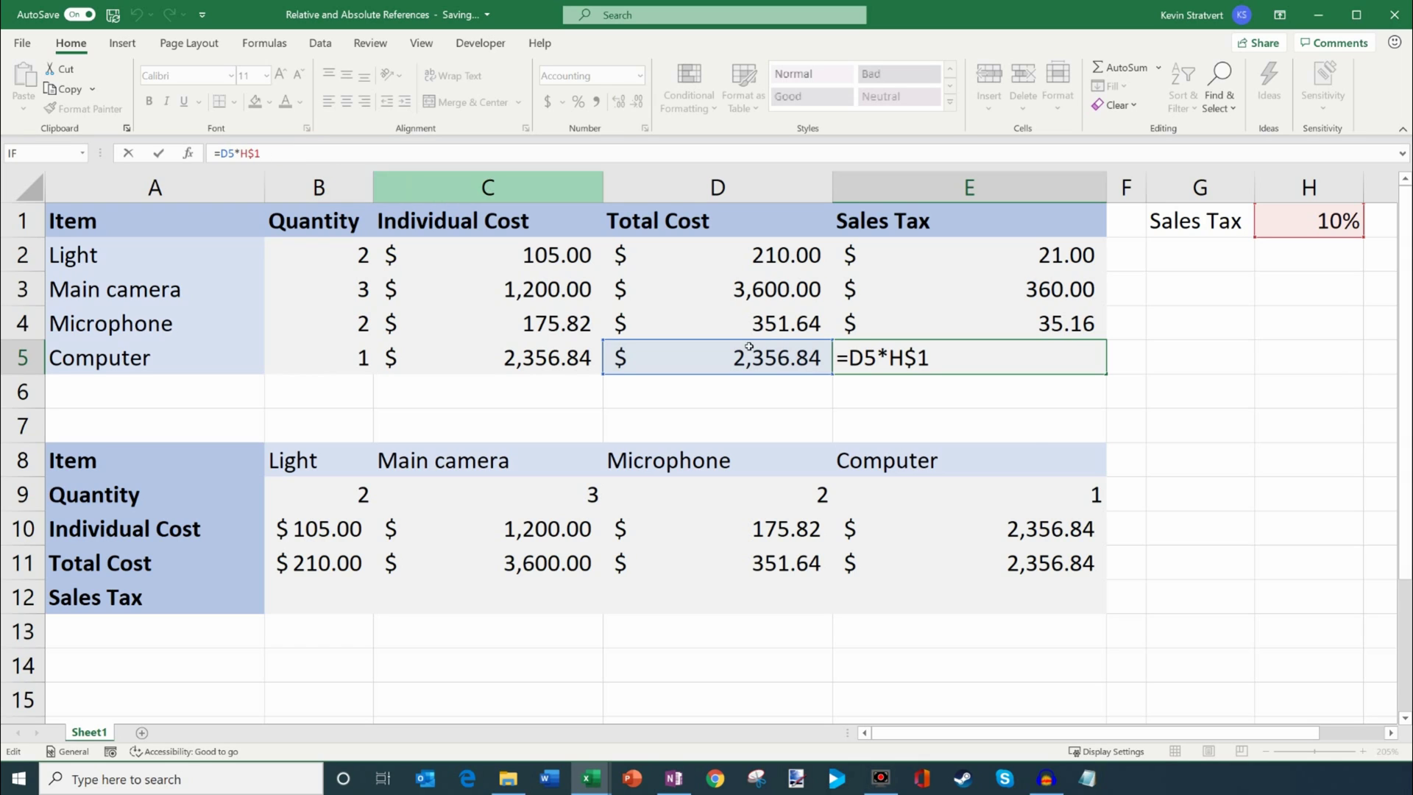
key("Return")
Enter =B11*H1 in B12 for $21.00, fill it across to E12, and inspect C12
left_click(322, 604)
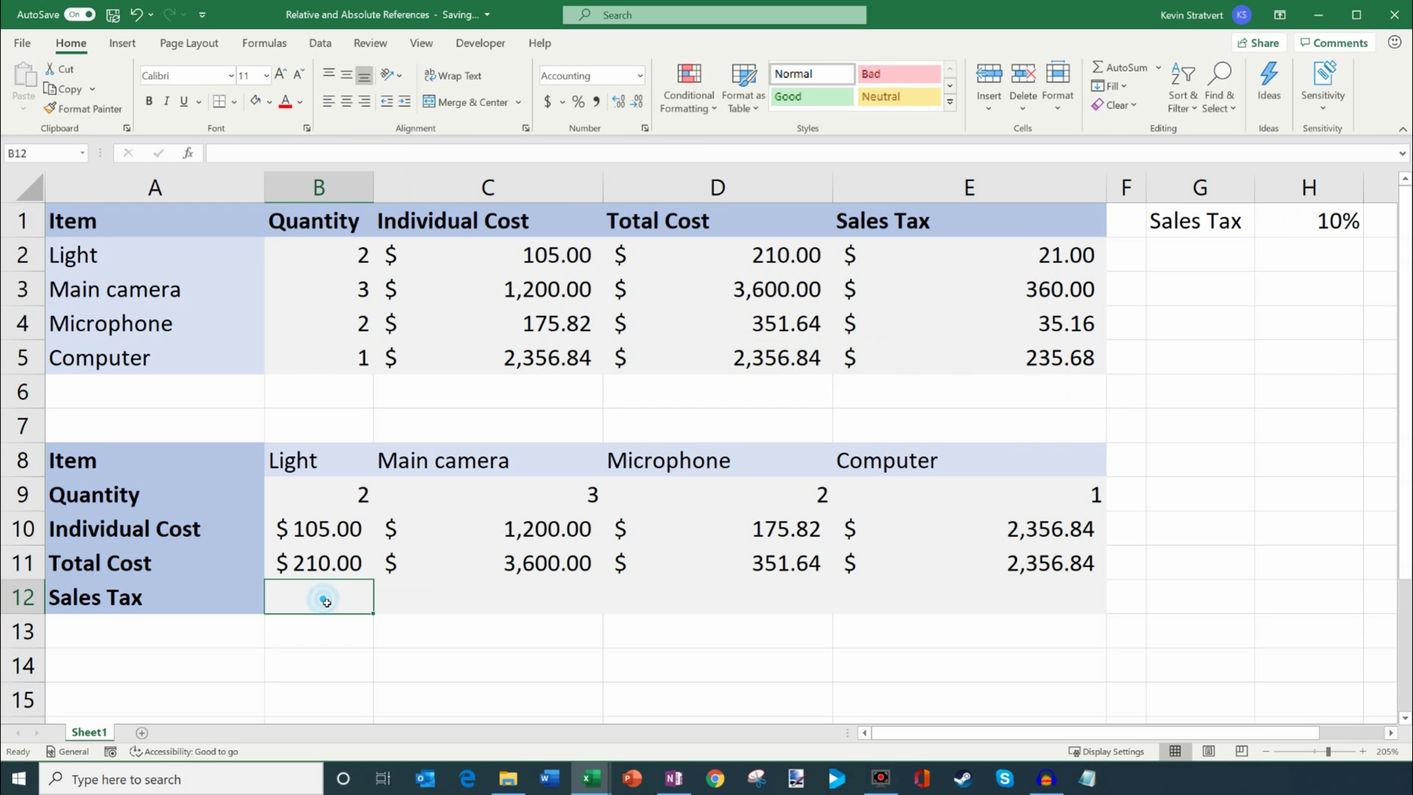
type("=")
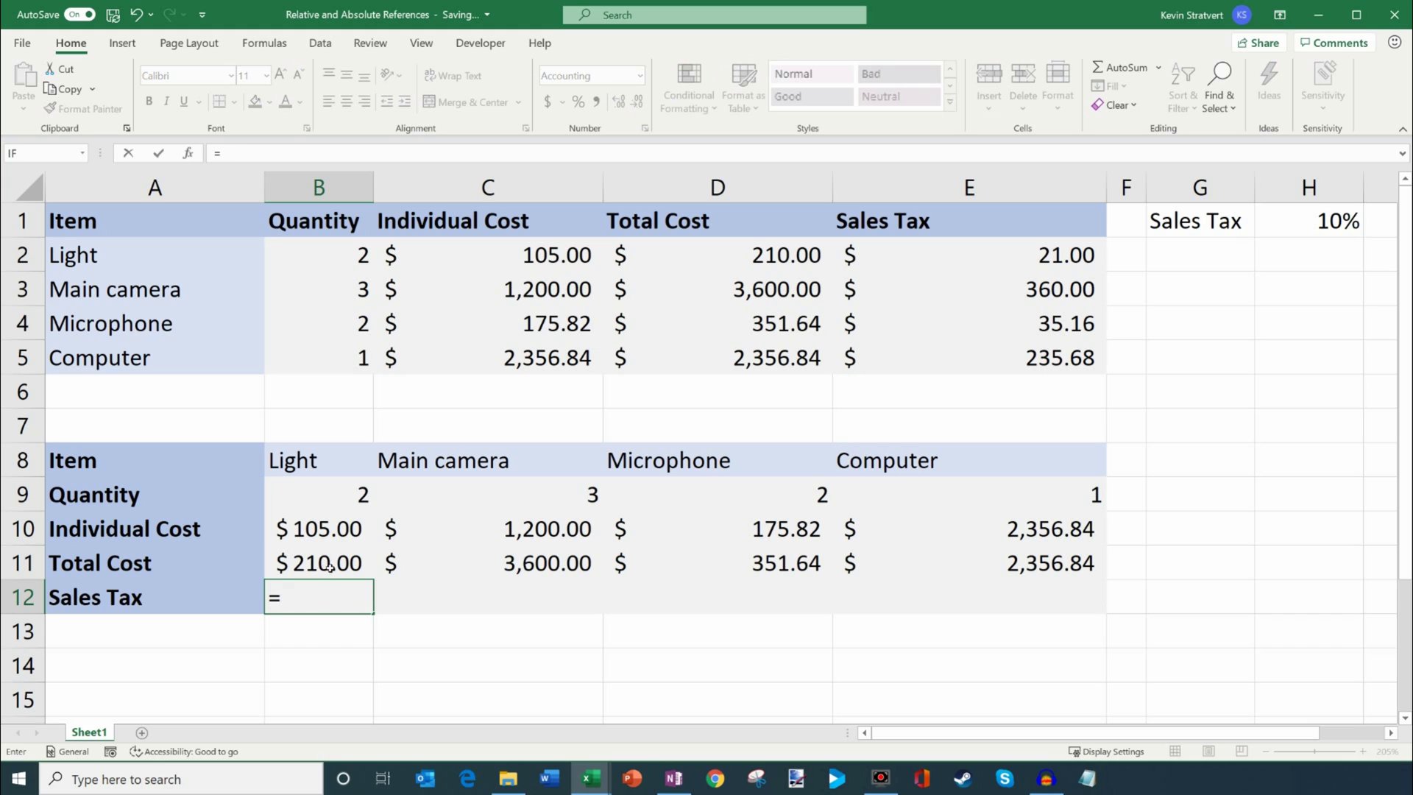
left_click(323, 565)
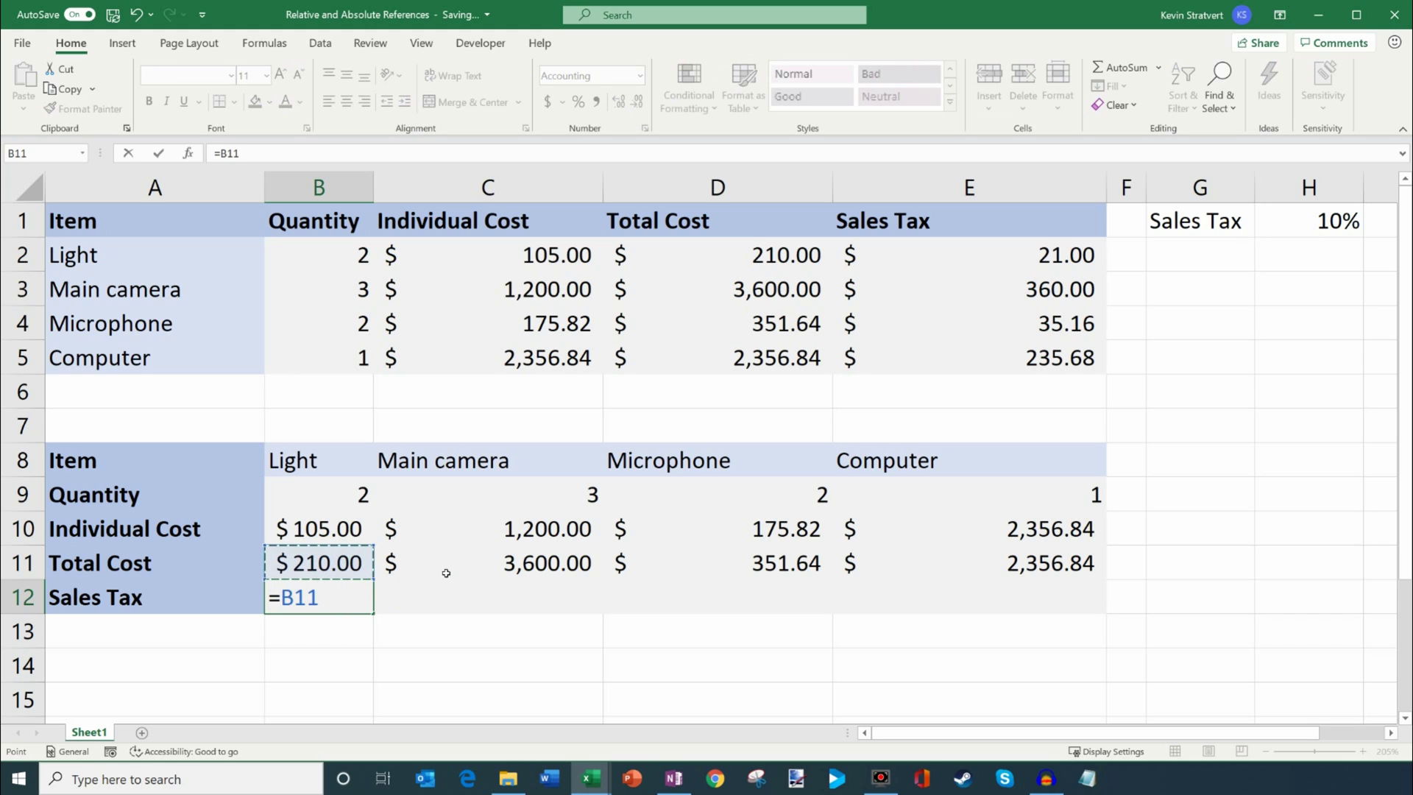
type("*")
left_click(1330, 220)
key("Return")
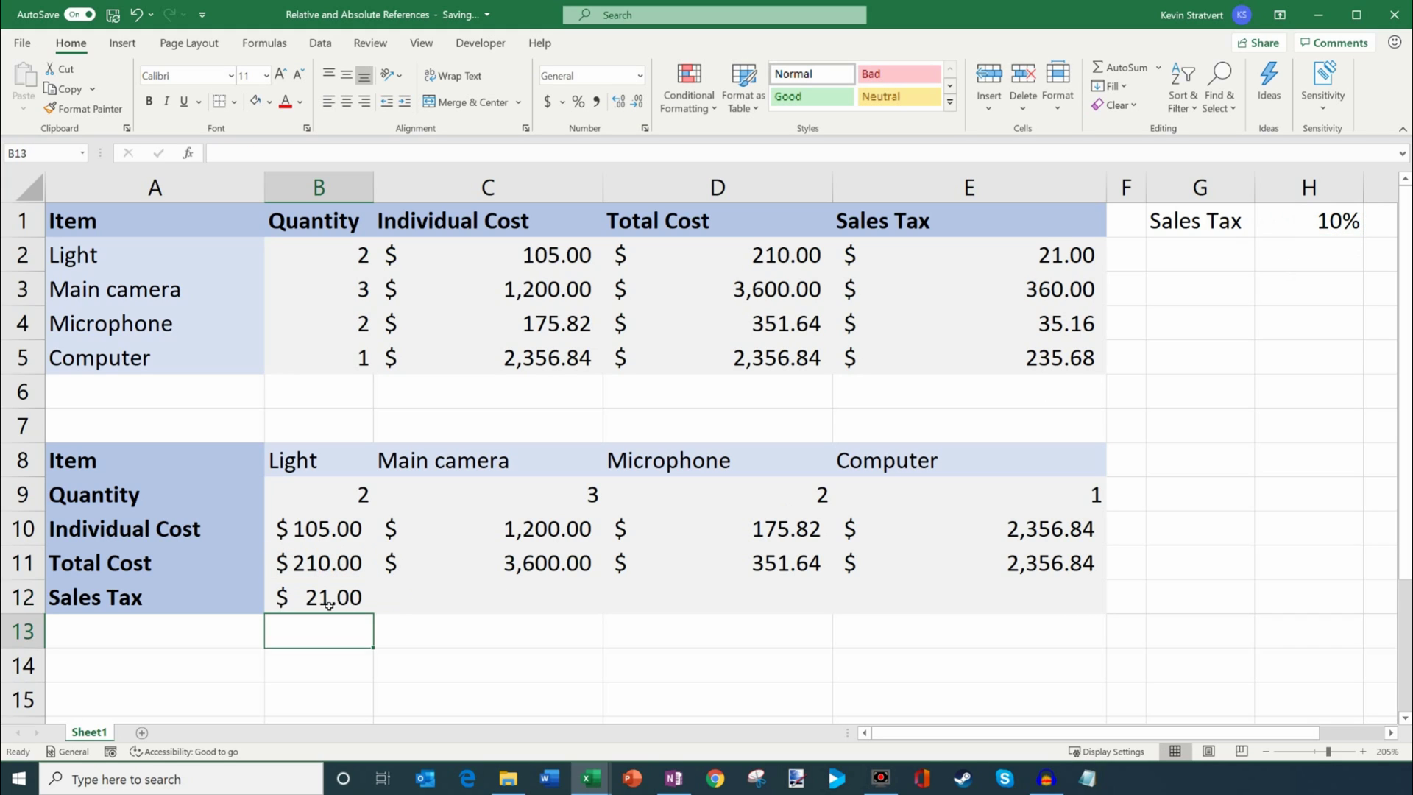
left_click(328, 605)
left_click_drag(379, 616, 1003, 603)
left_click(521, 598)
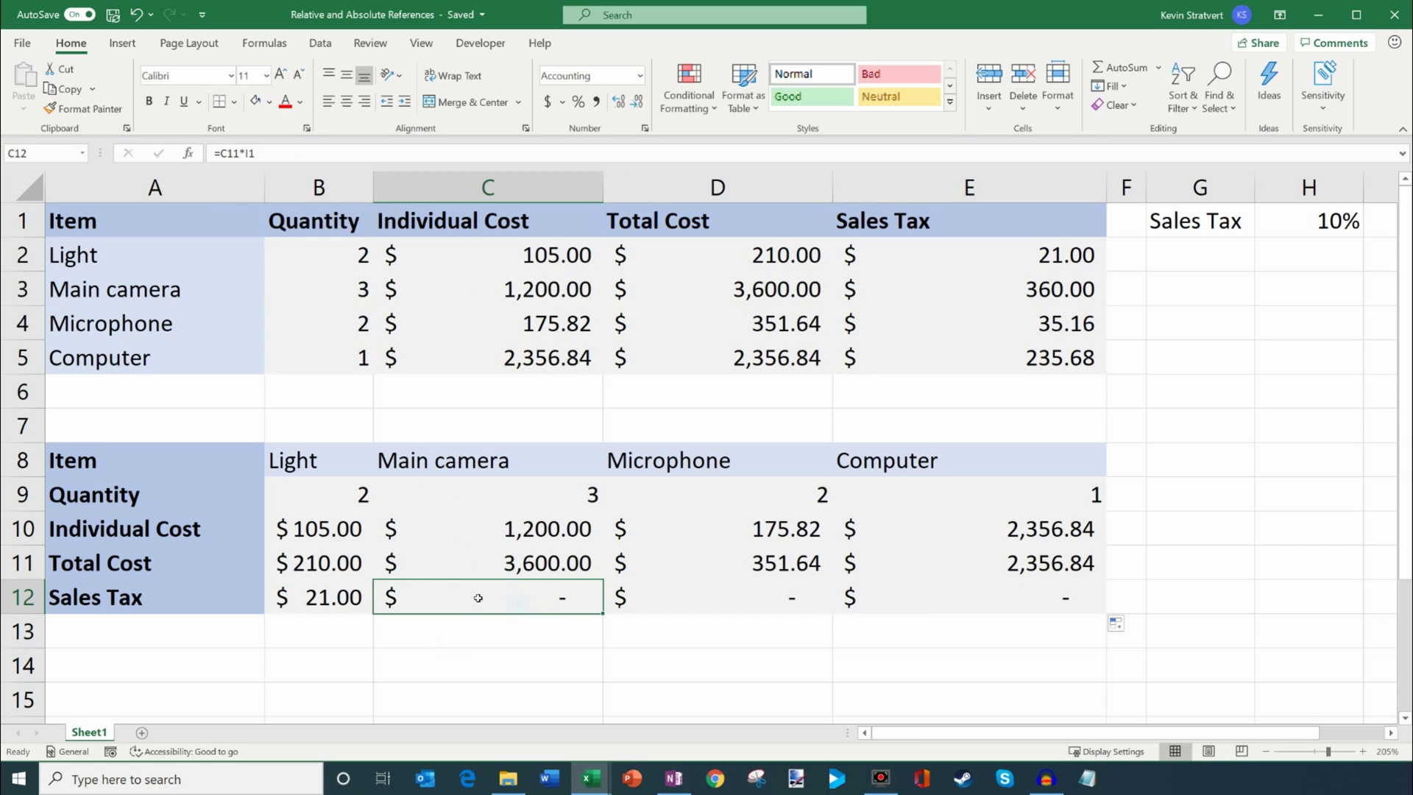
left_click(245, 153)
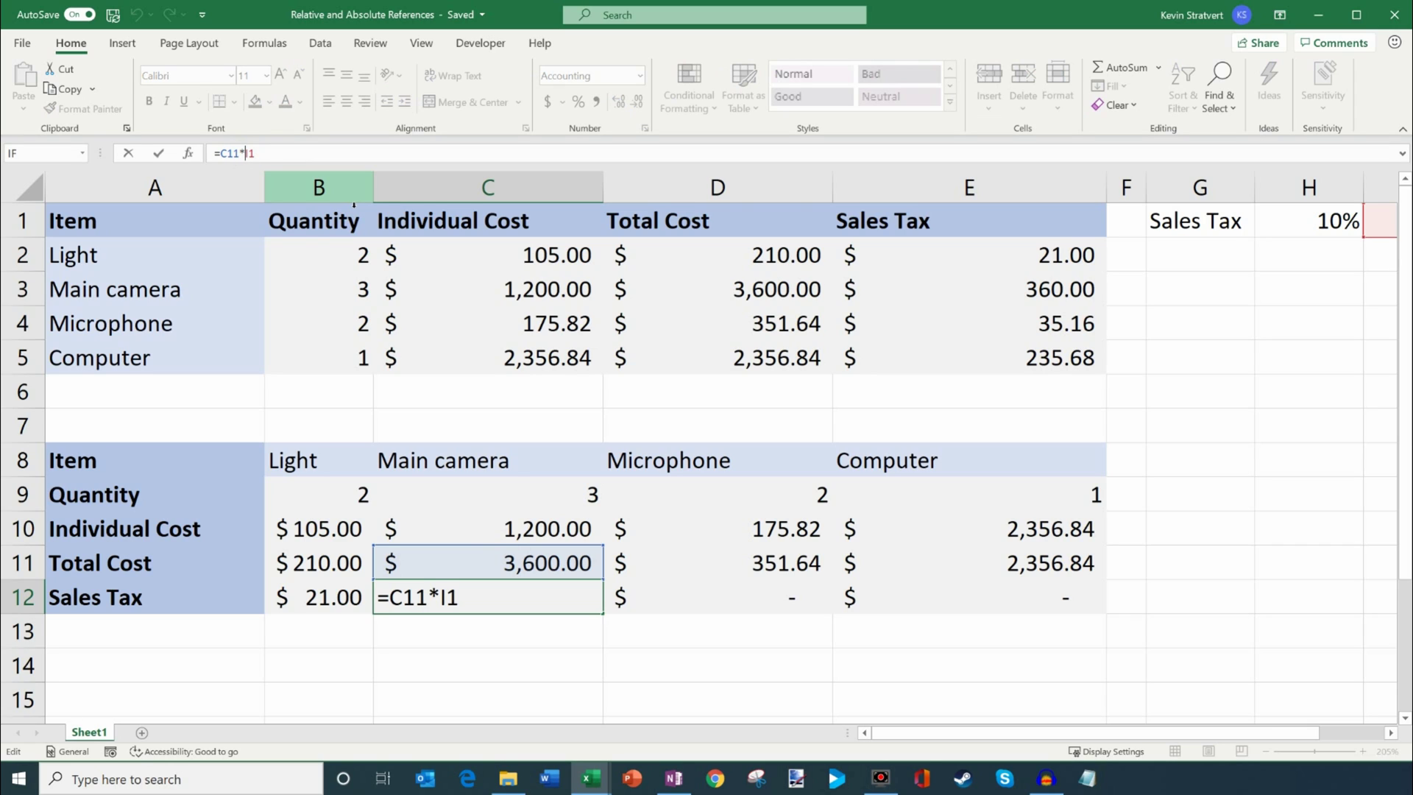
Correct C12's formula to =C11*$H1
key("Delete")
type("H")
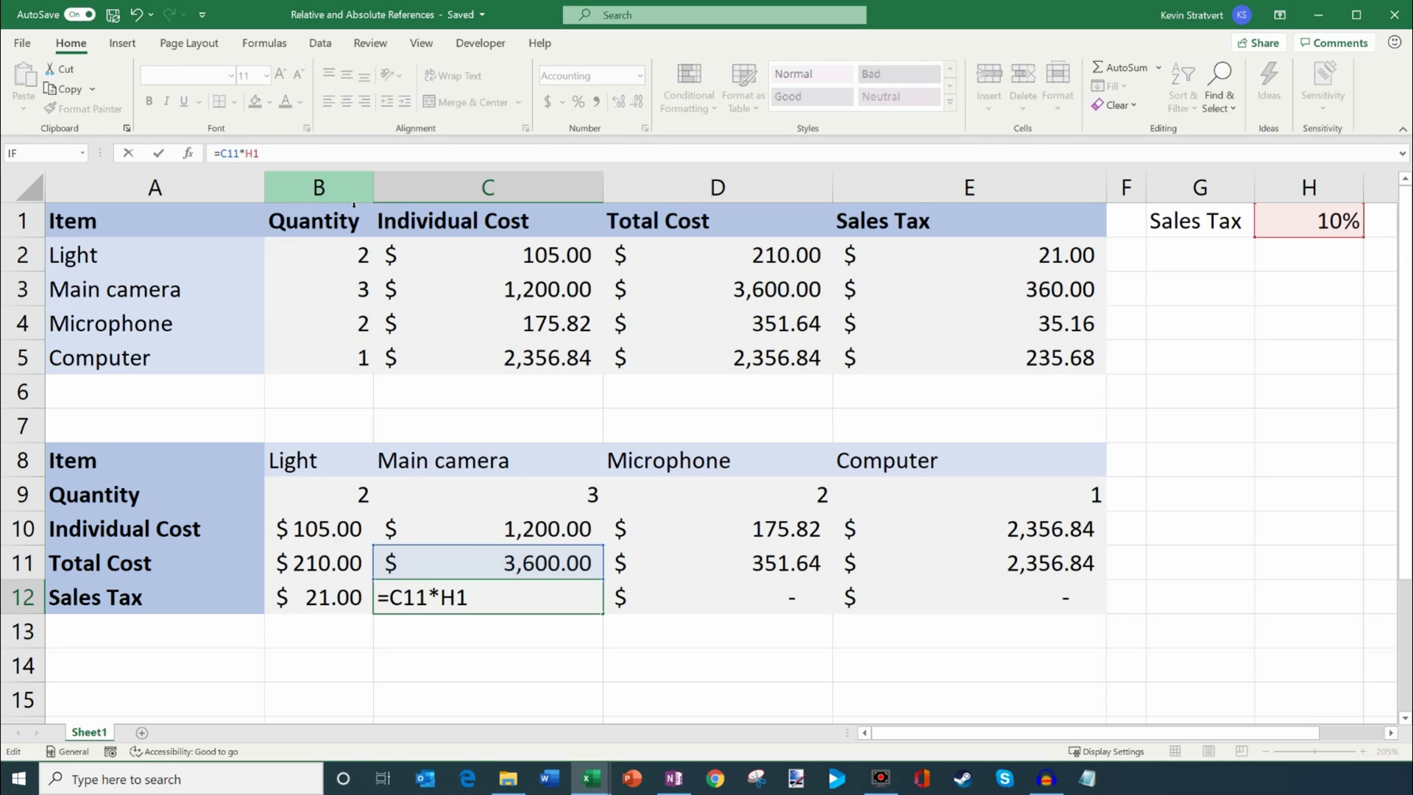
key("Left")
type("$")
key("Return")
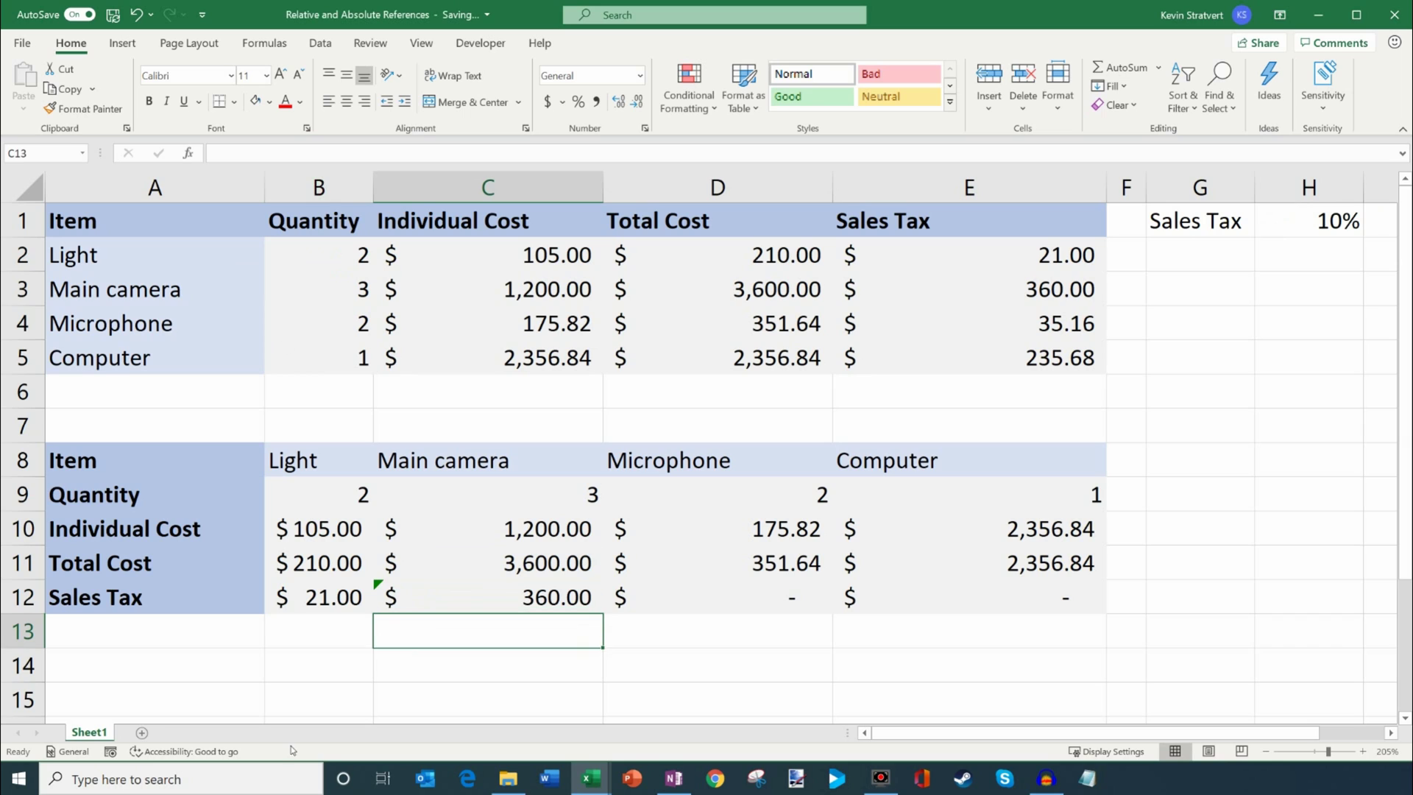
Change B12 to =B11*$H1, fill it across to E12, and check C12 through E12
left_click(331, 594)
left_click(237, 153)
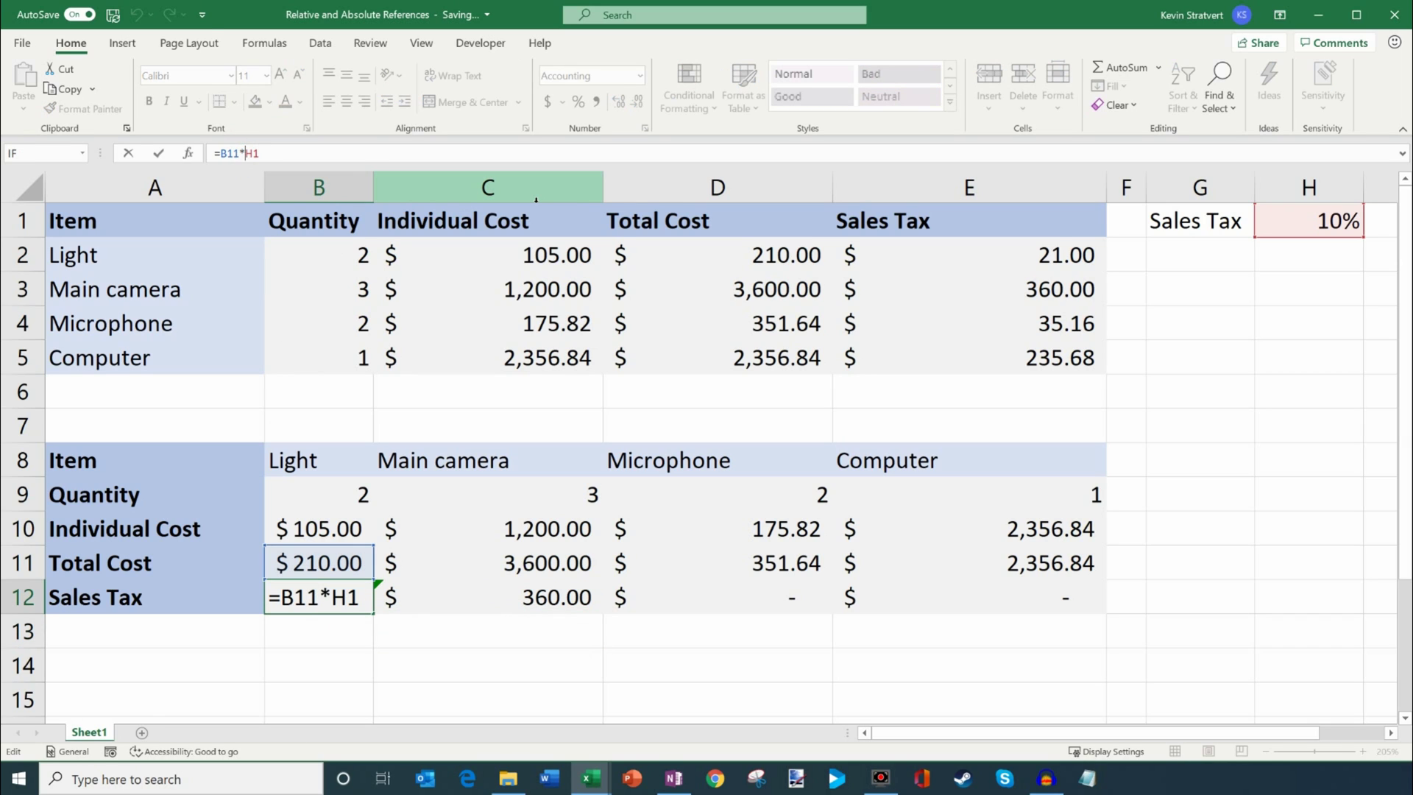
type("$")
key("Return")
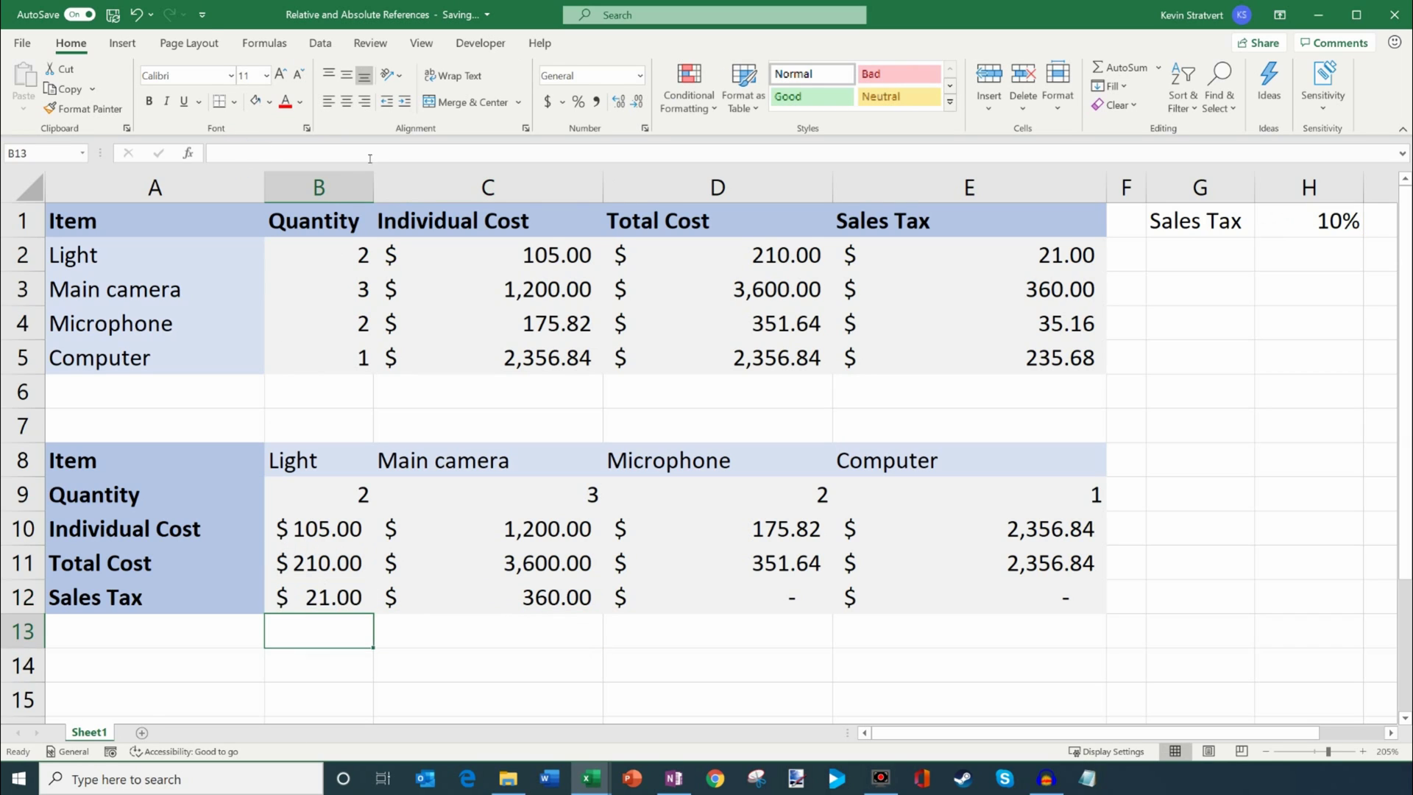
key("Up")
left_click_drag(378, 618, 979, 615)
left_click(543, 602)
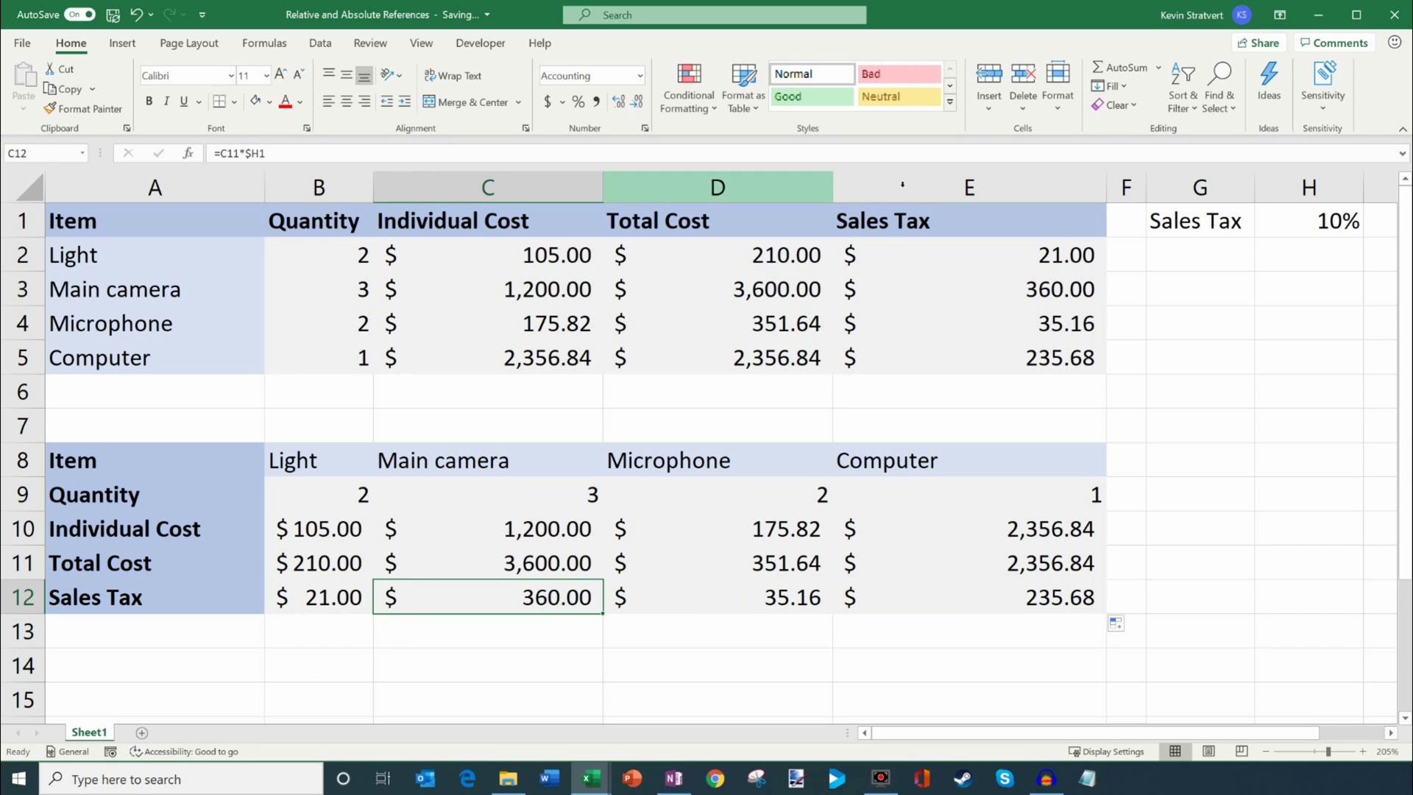
key("Right")
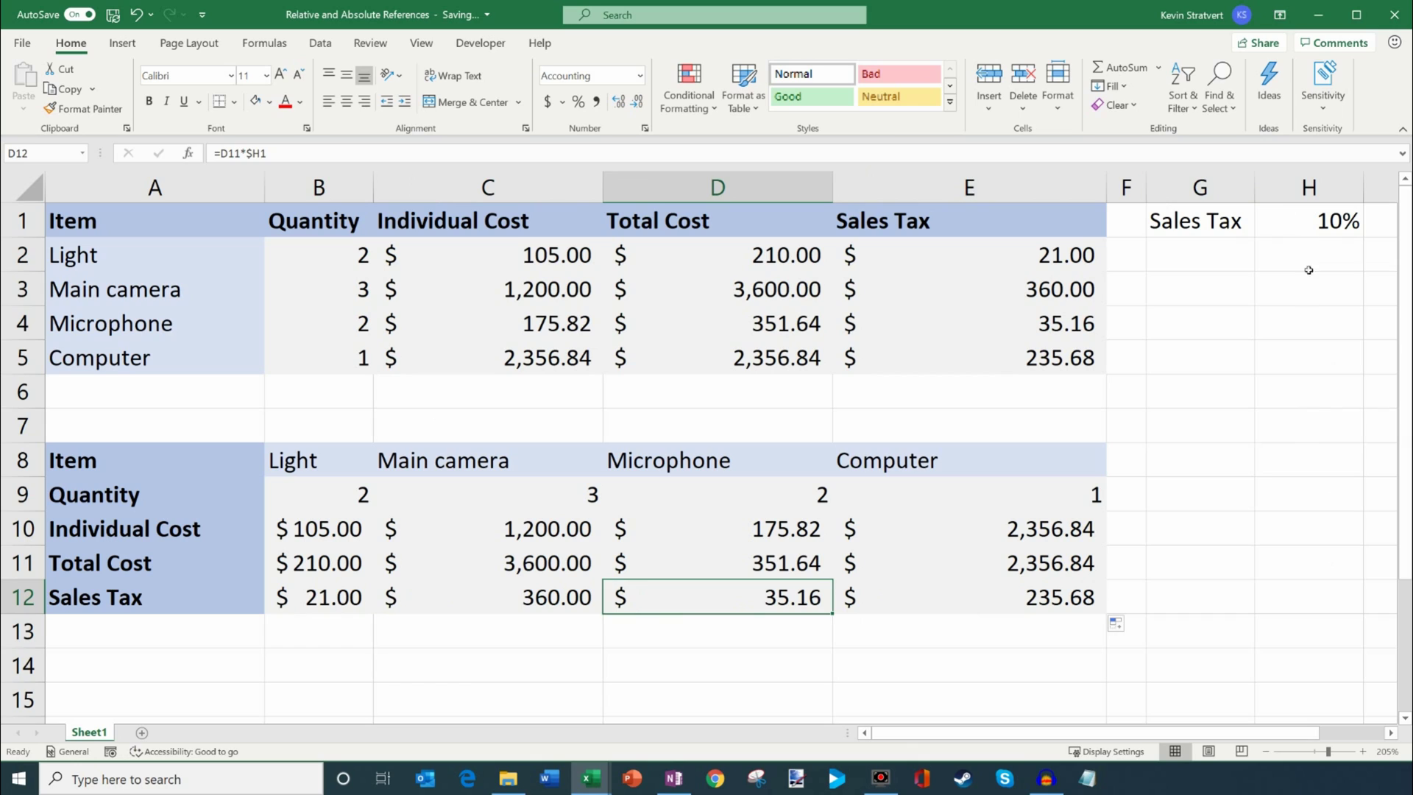
key("Right")
key("Left")
key("Left")
key("Left")
Make E2's formula =D2*$H$1 and fill it down to E5
left_click(1002, 261)
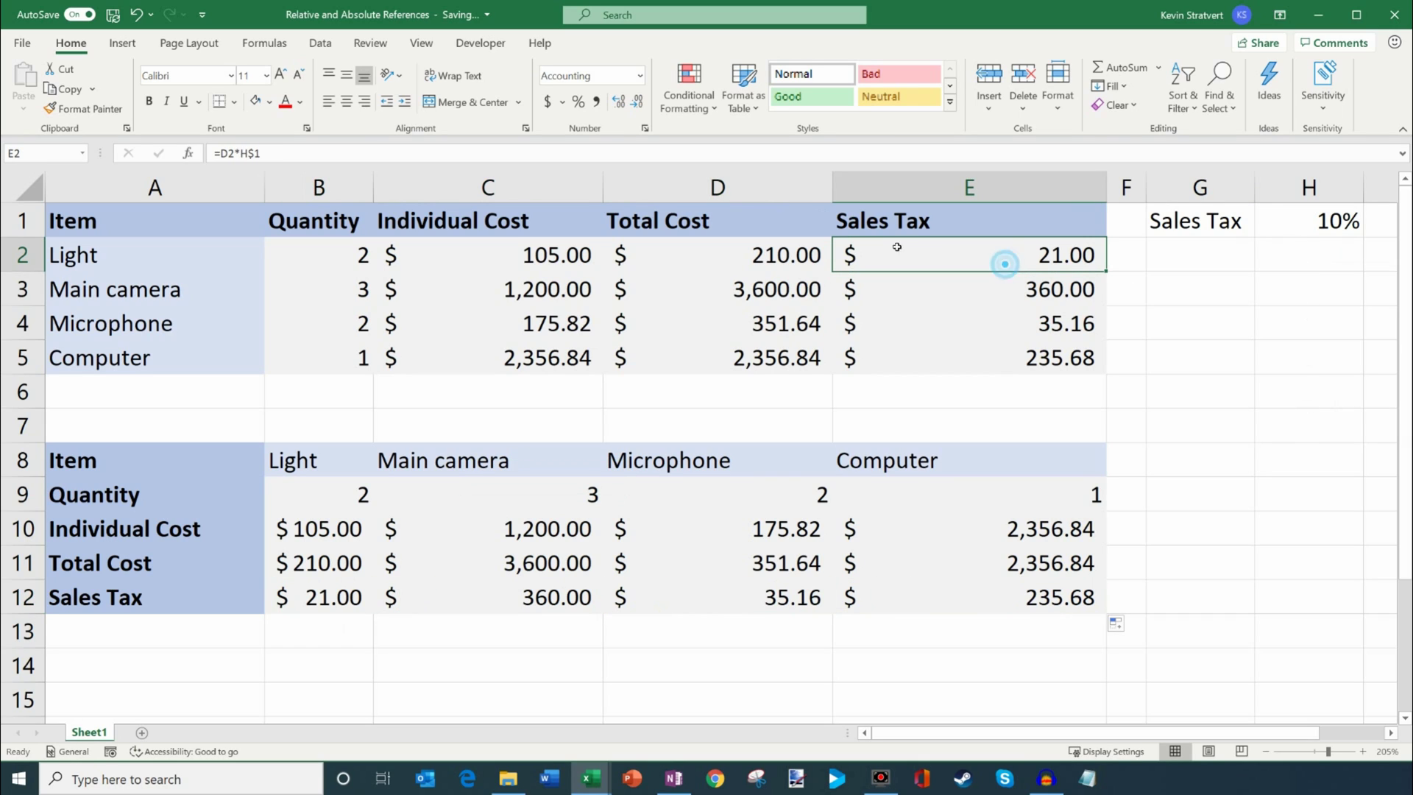
left_click(240, 154)
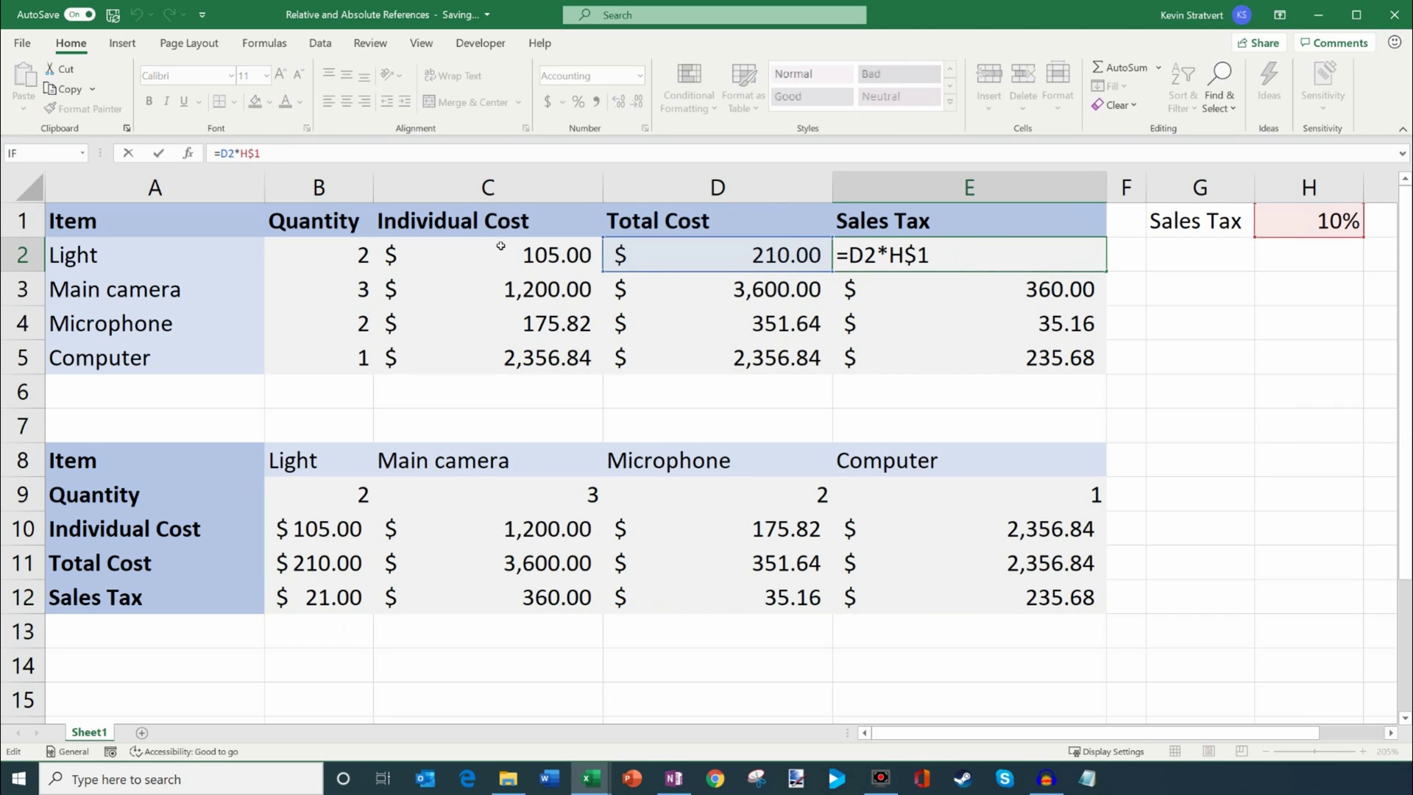
type("$")
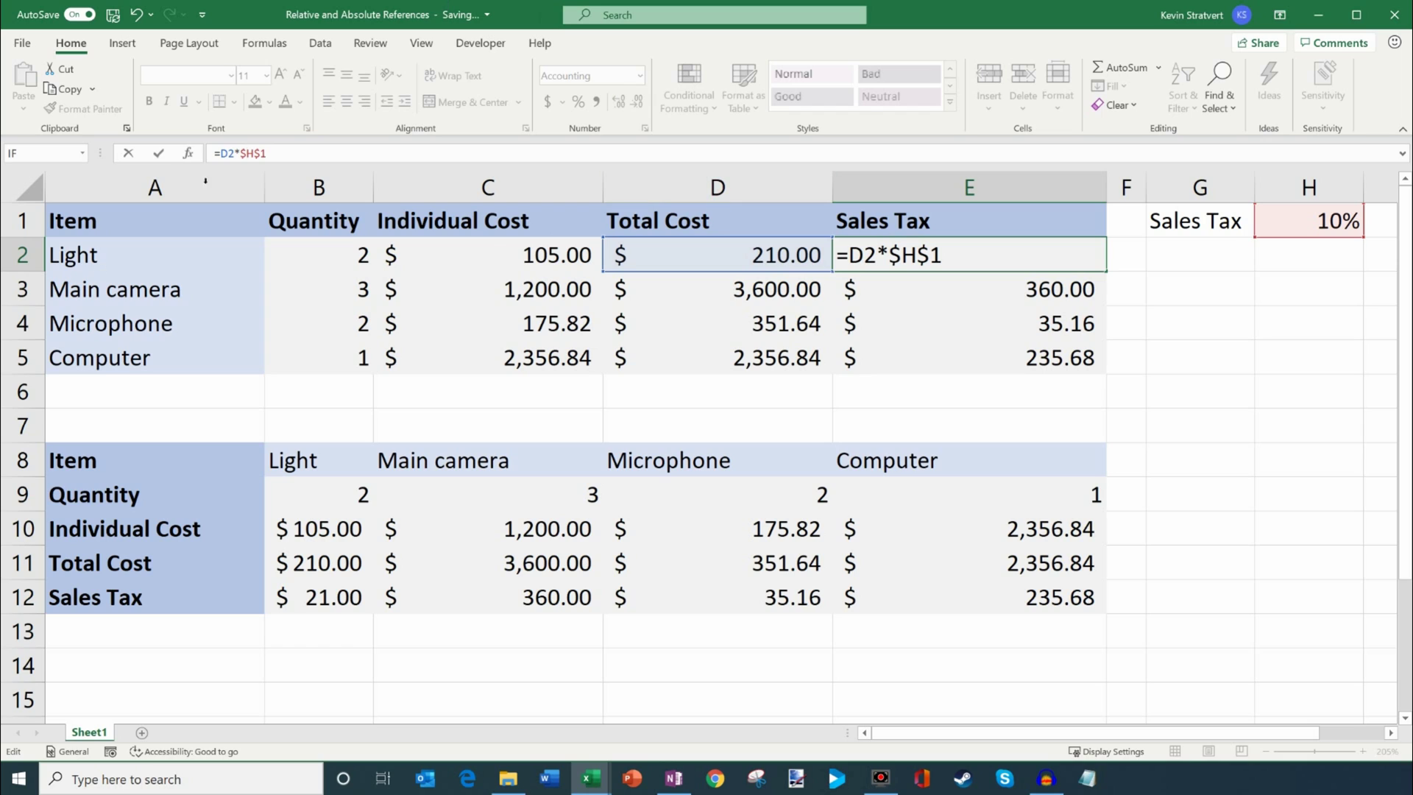
key("Return")
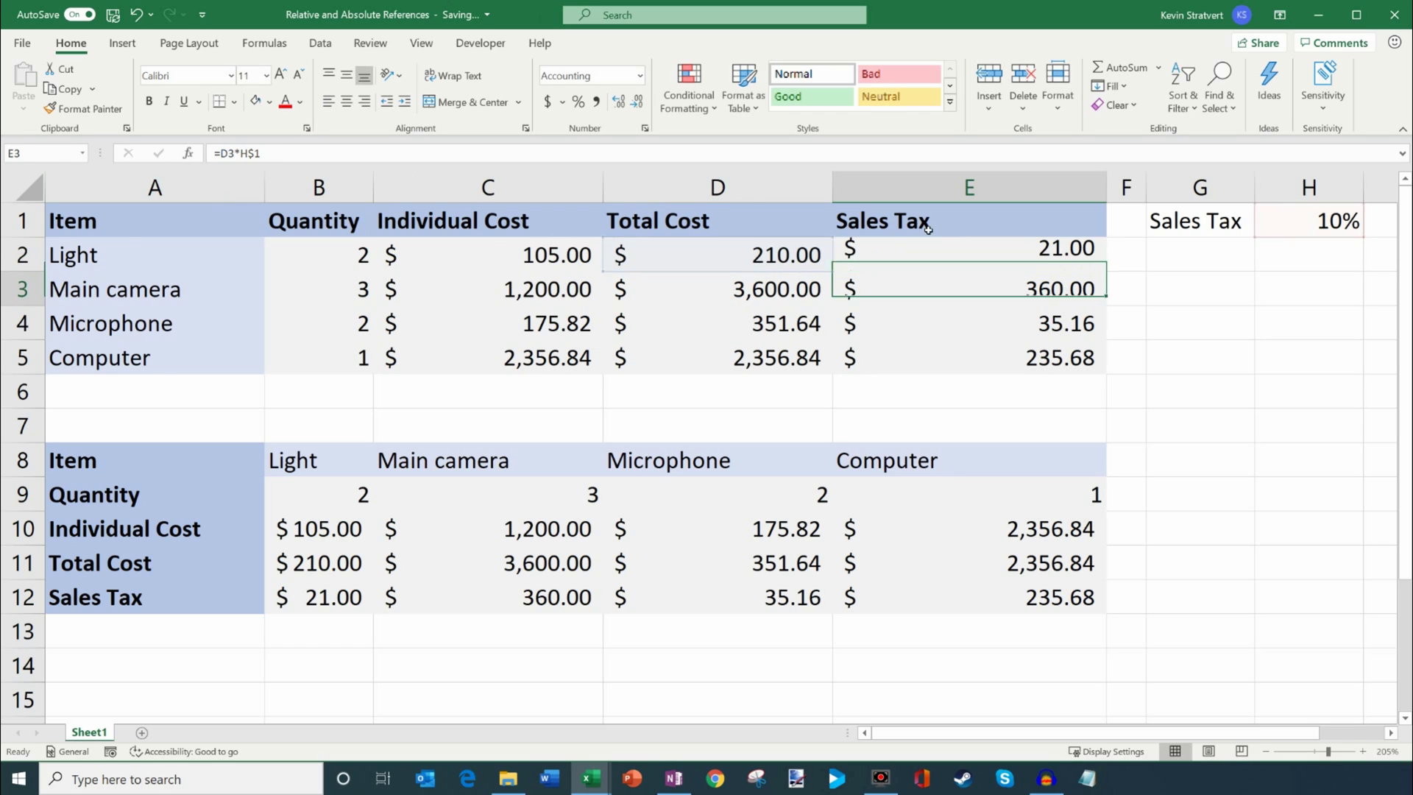
key("Up")
left_click_drag(1111, 278, 1097, 372)
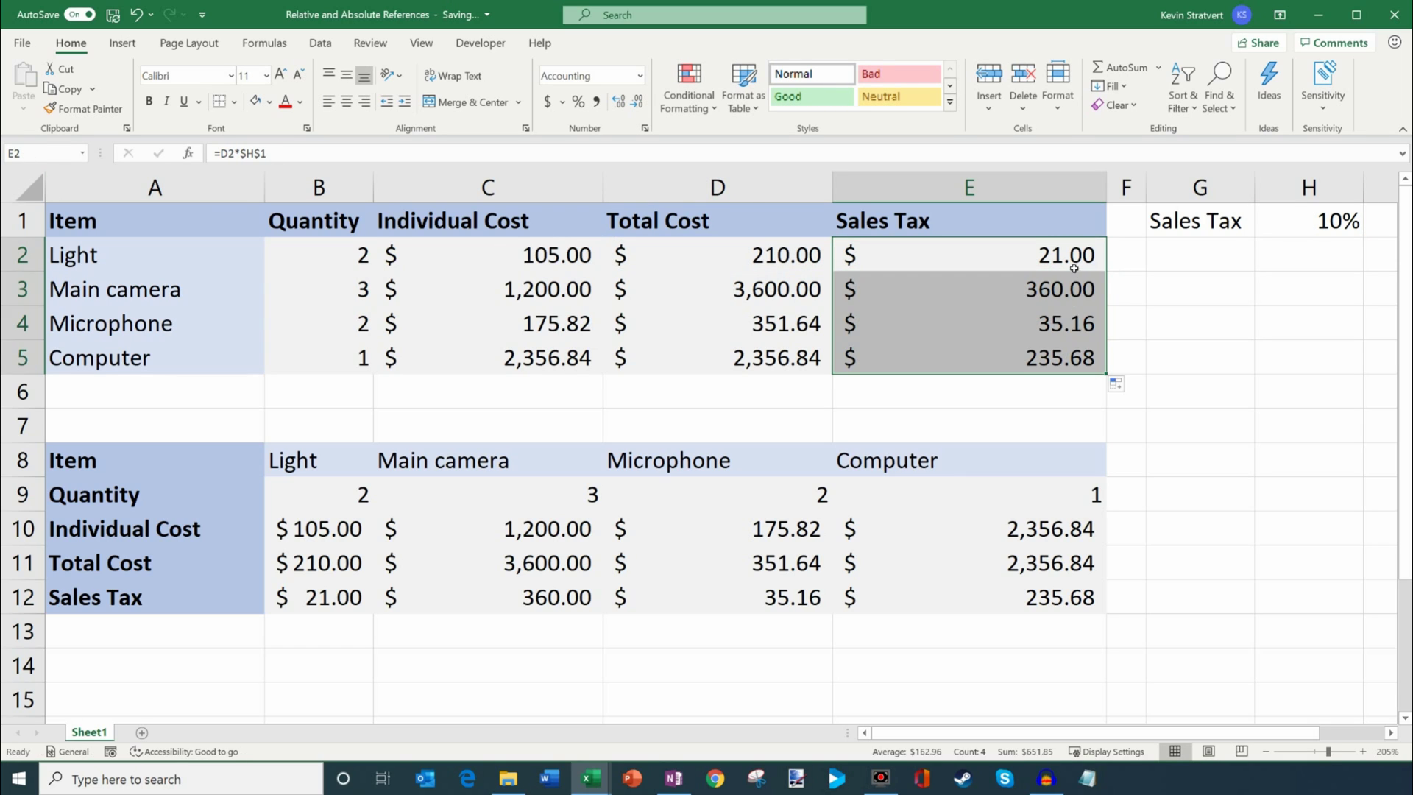
Verify E2 and the copied formulas below it all reference $H$1
left_click(1071, 257)
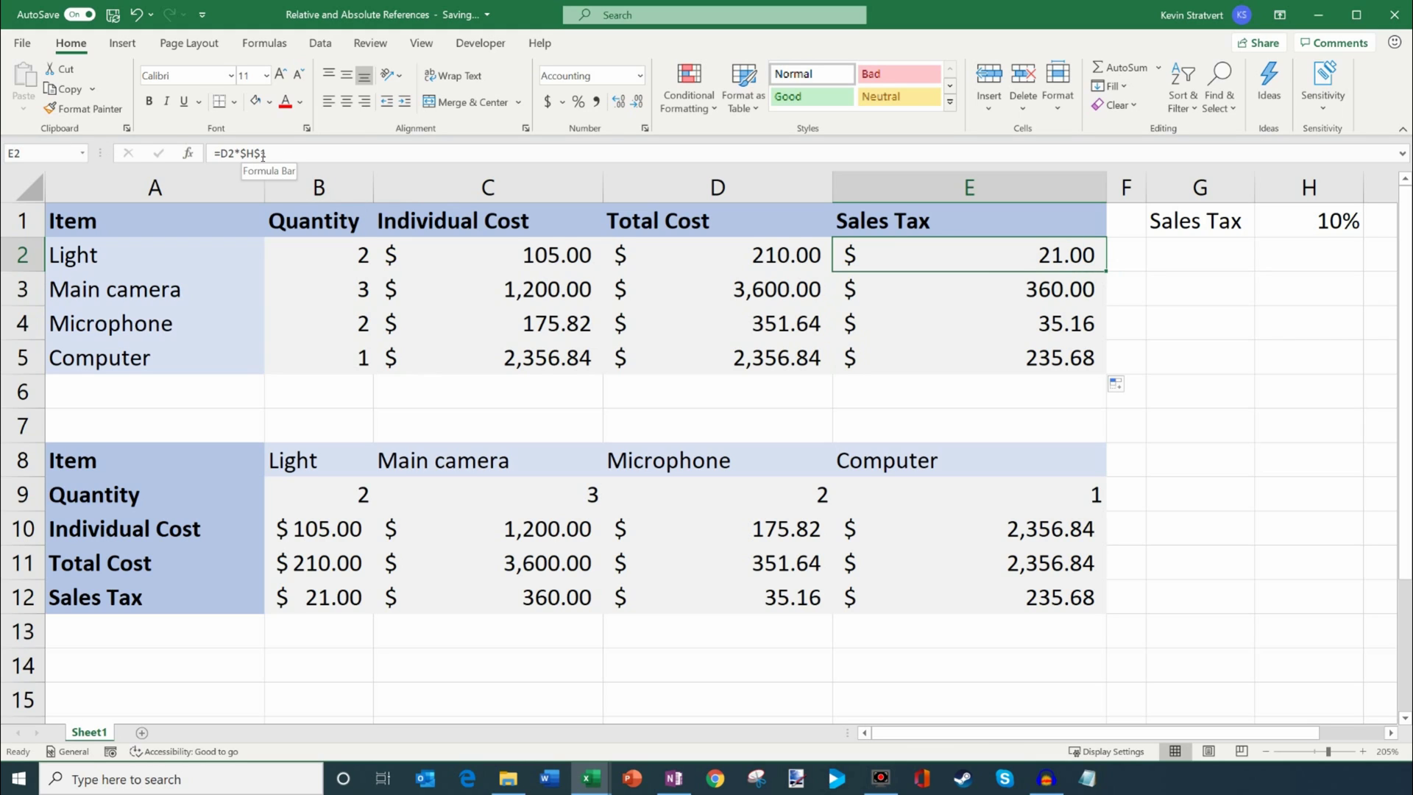
key("F2")
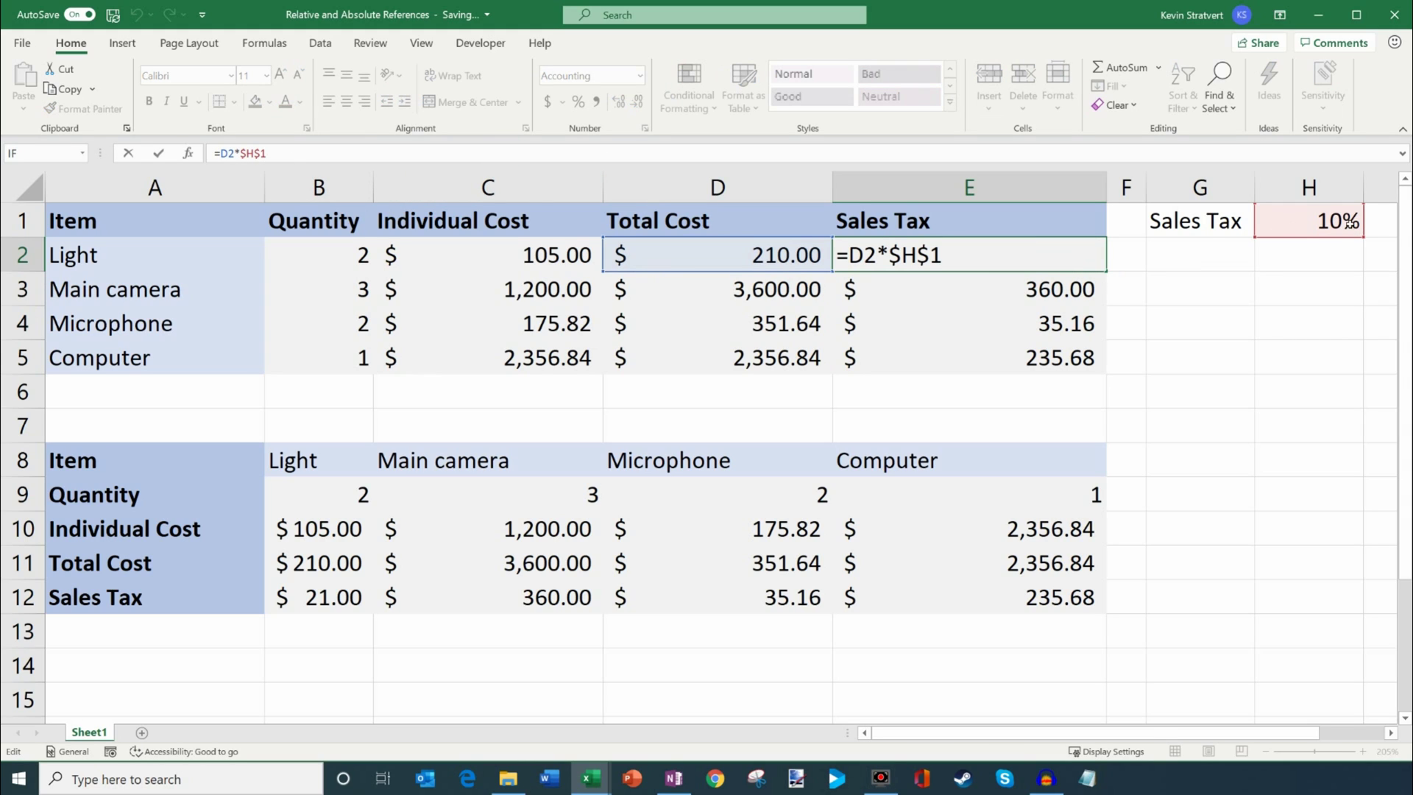
left_click(1059, 301)
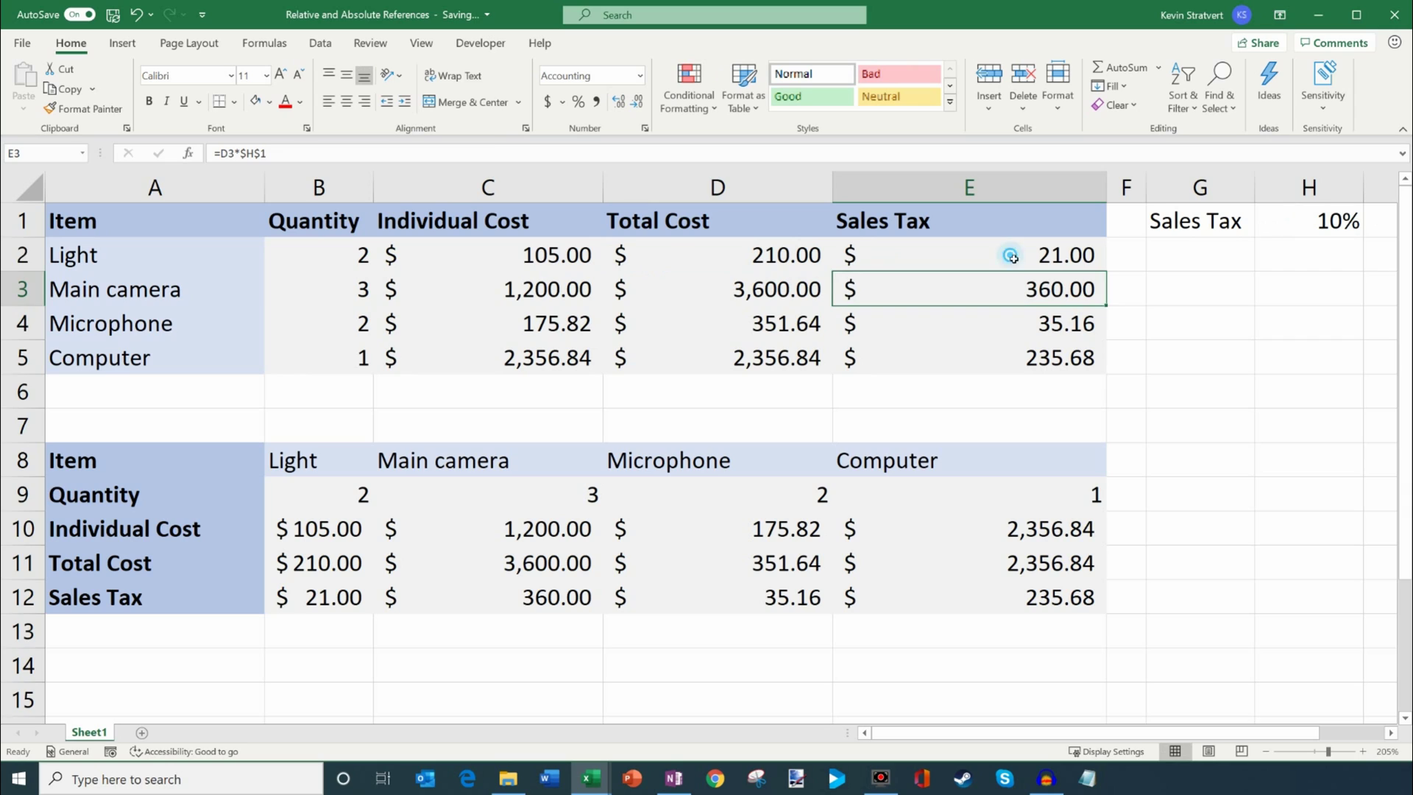
left_click(1009, 255)
key("Down")
key("Down")
key("Up")
key("Up")
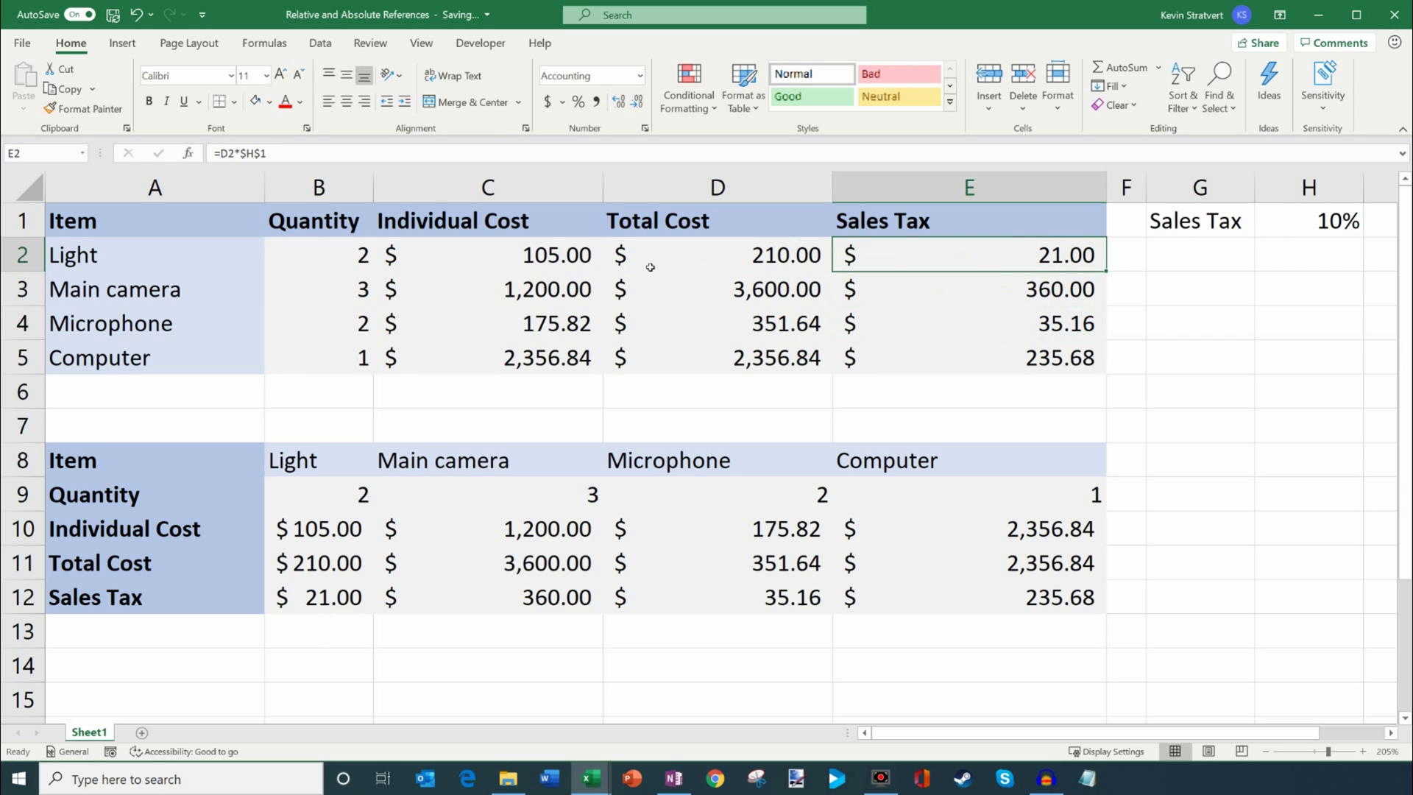
key("F2")
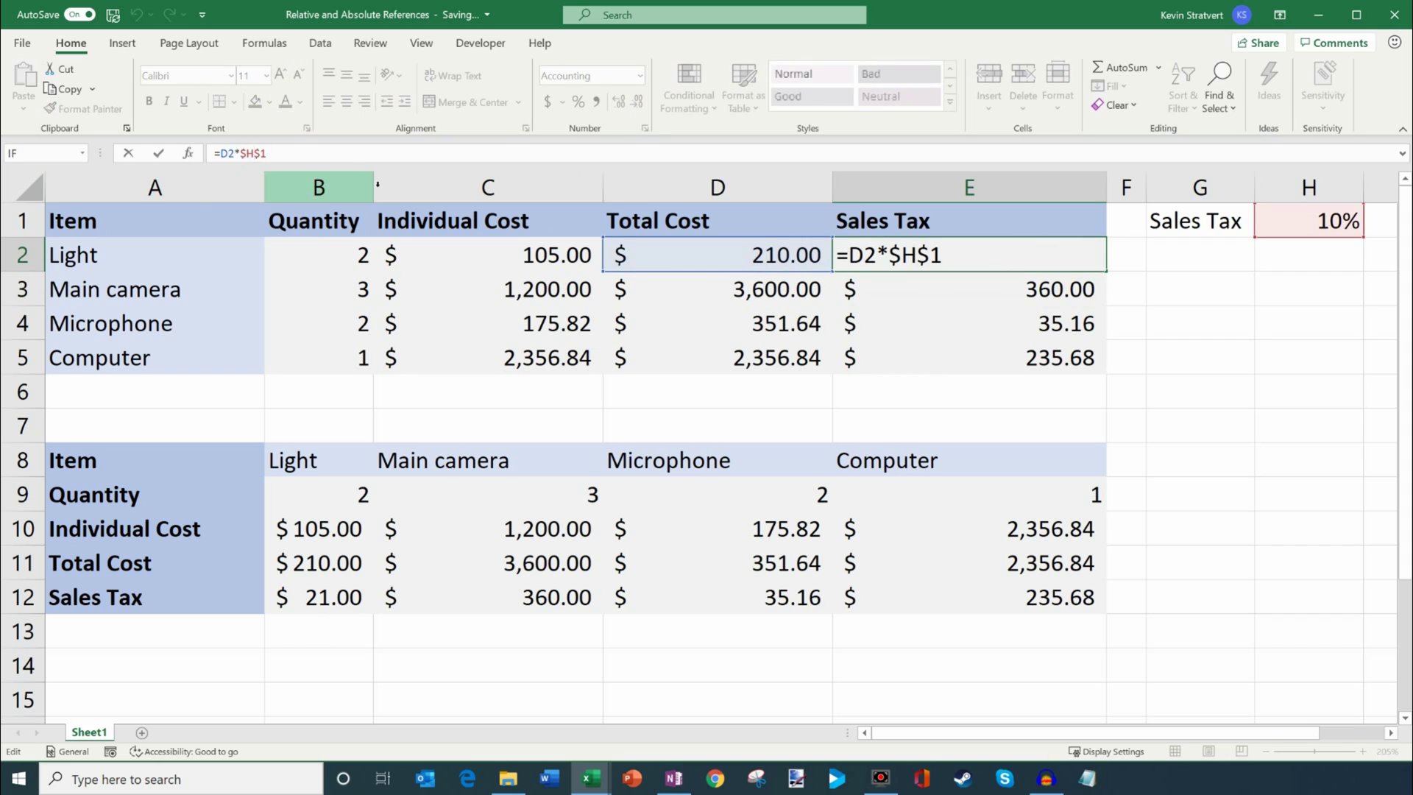
left_click(255, 156)
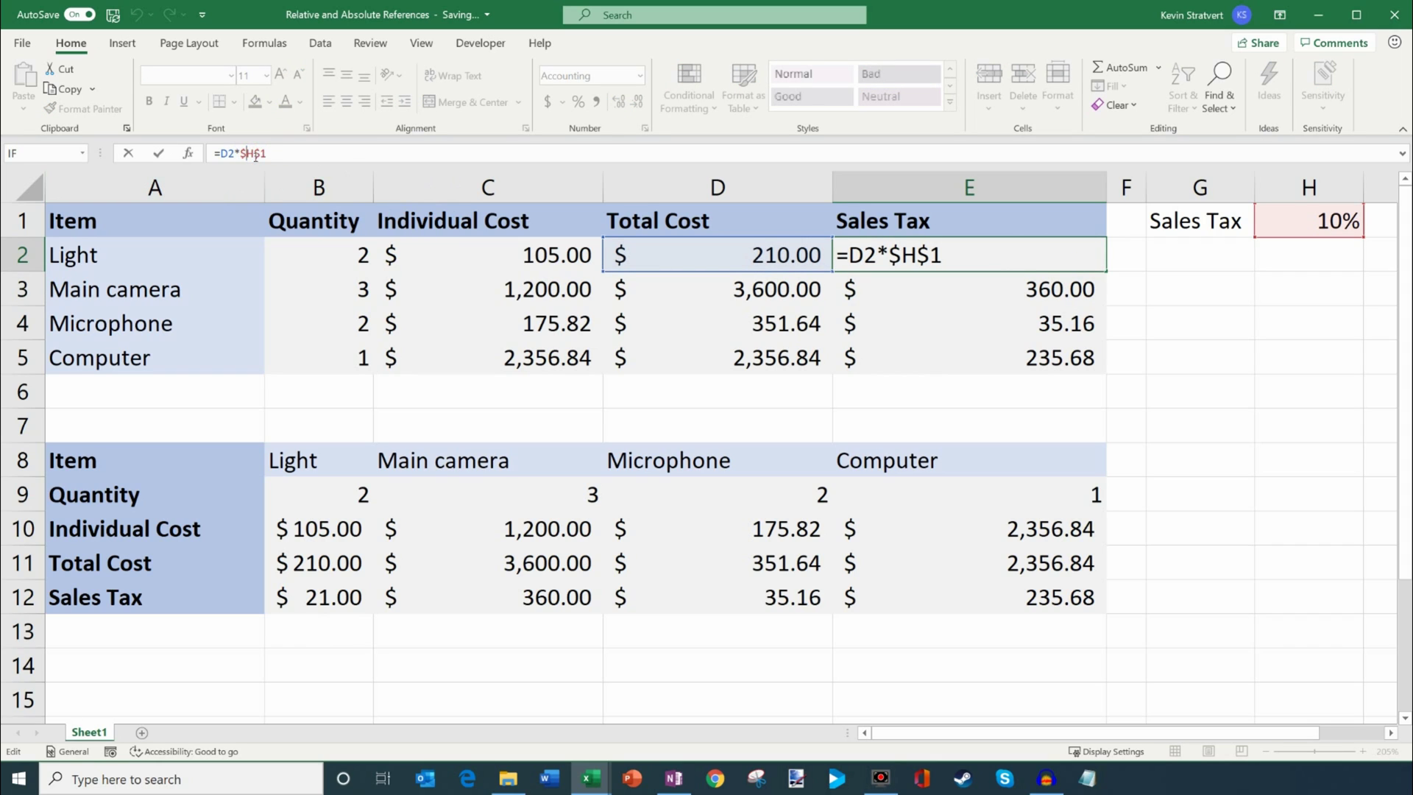
key("F4")
key("BackSpace")
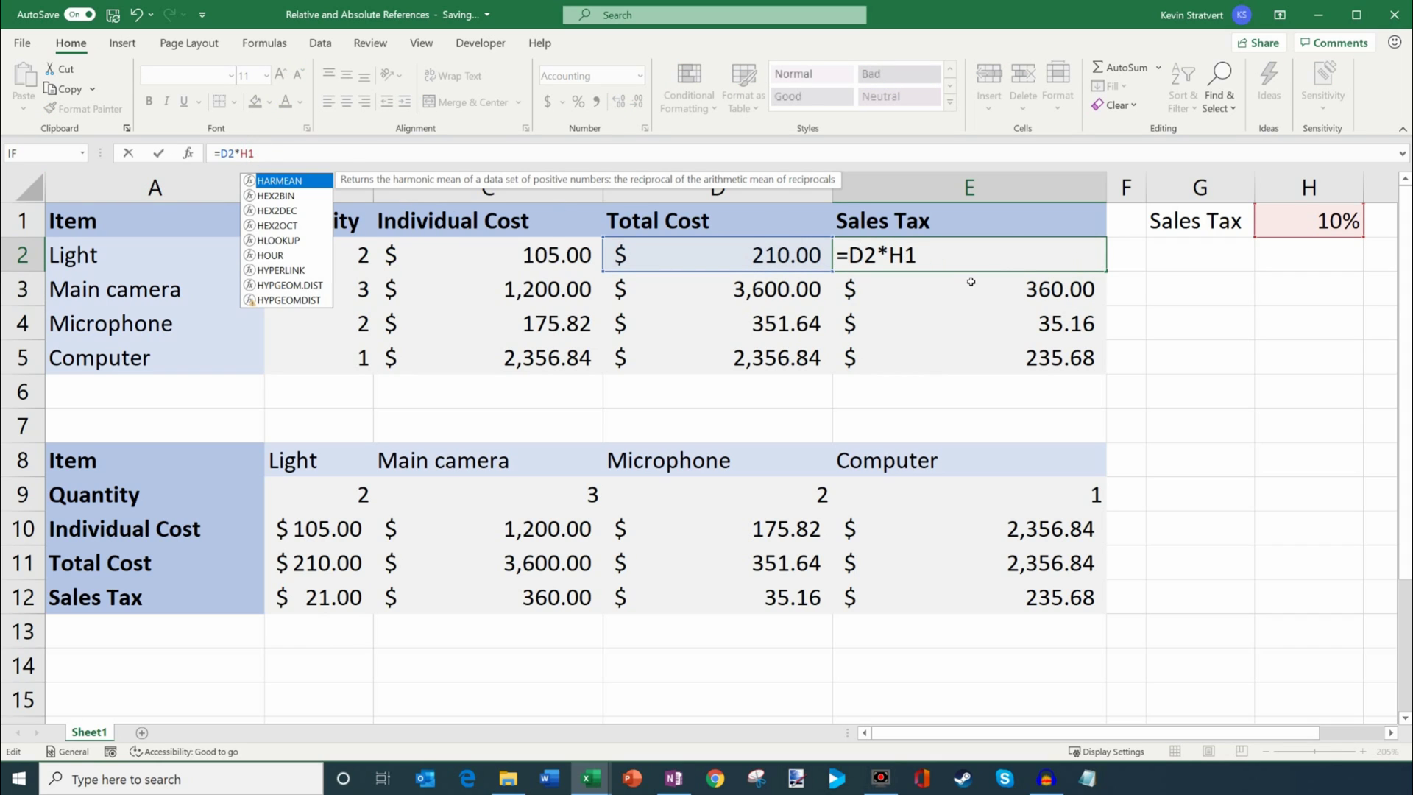
key("ctrl+Return")
left_click(251, 153)
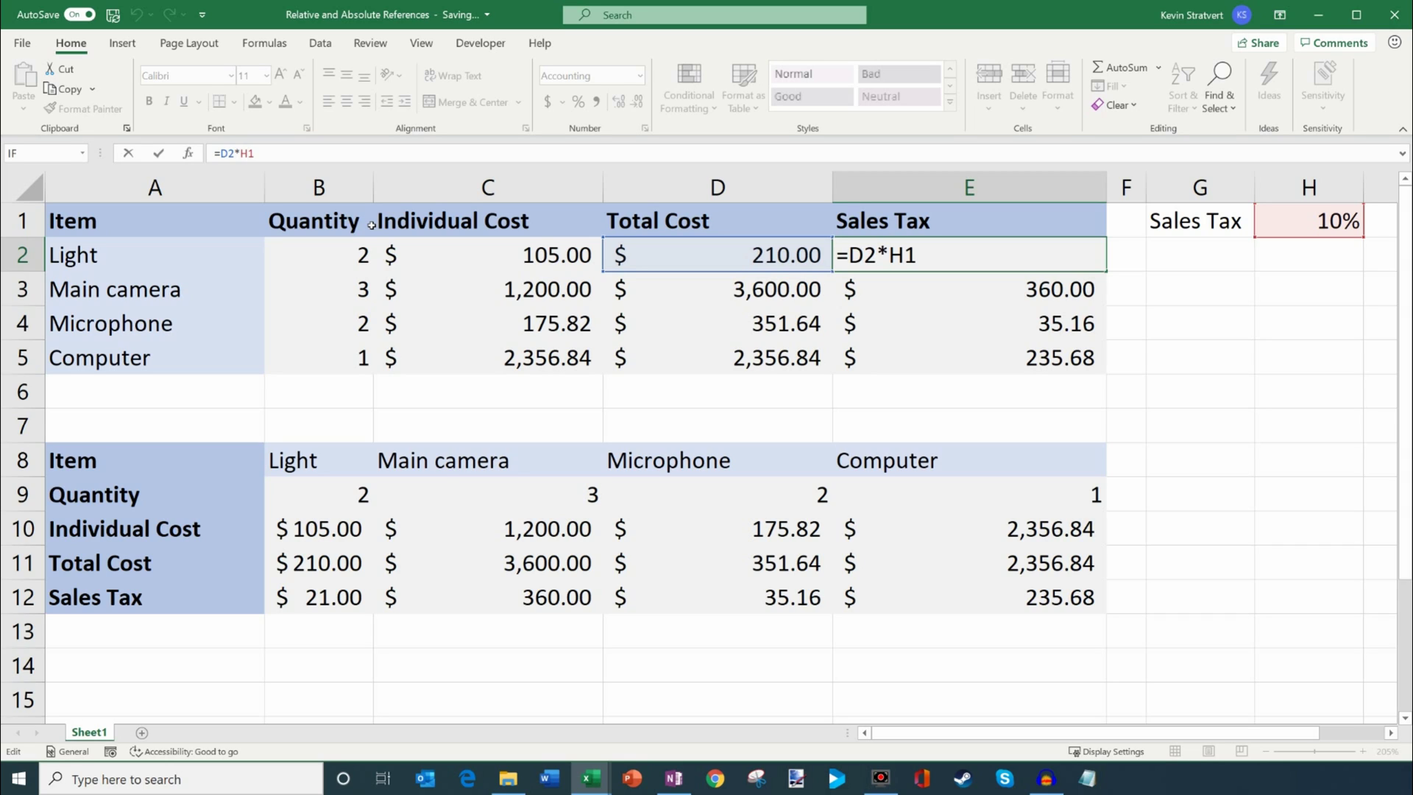
key("F4")
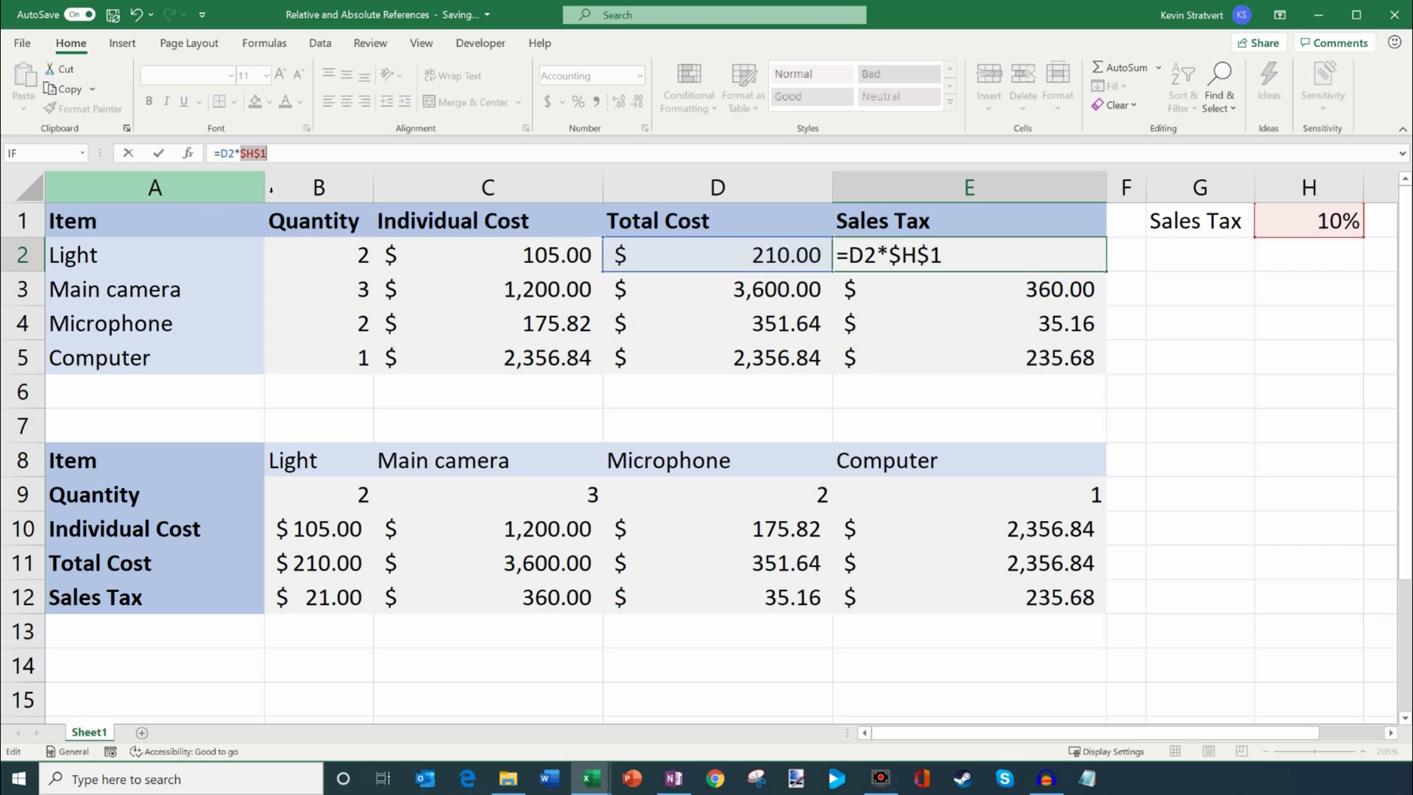
key("F4")
key("F4")
key("F4")
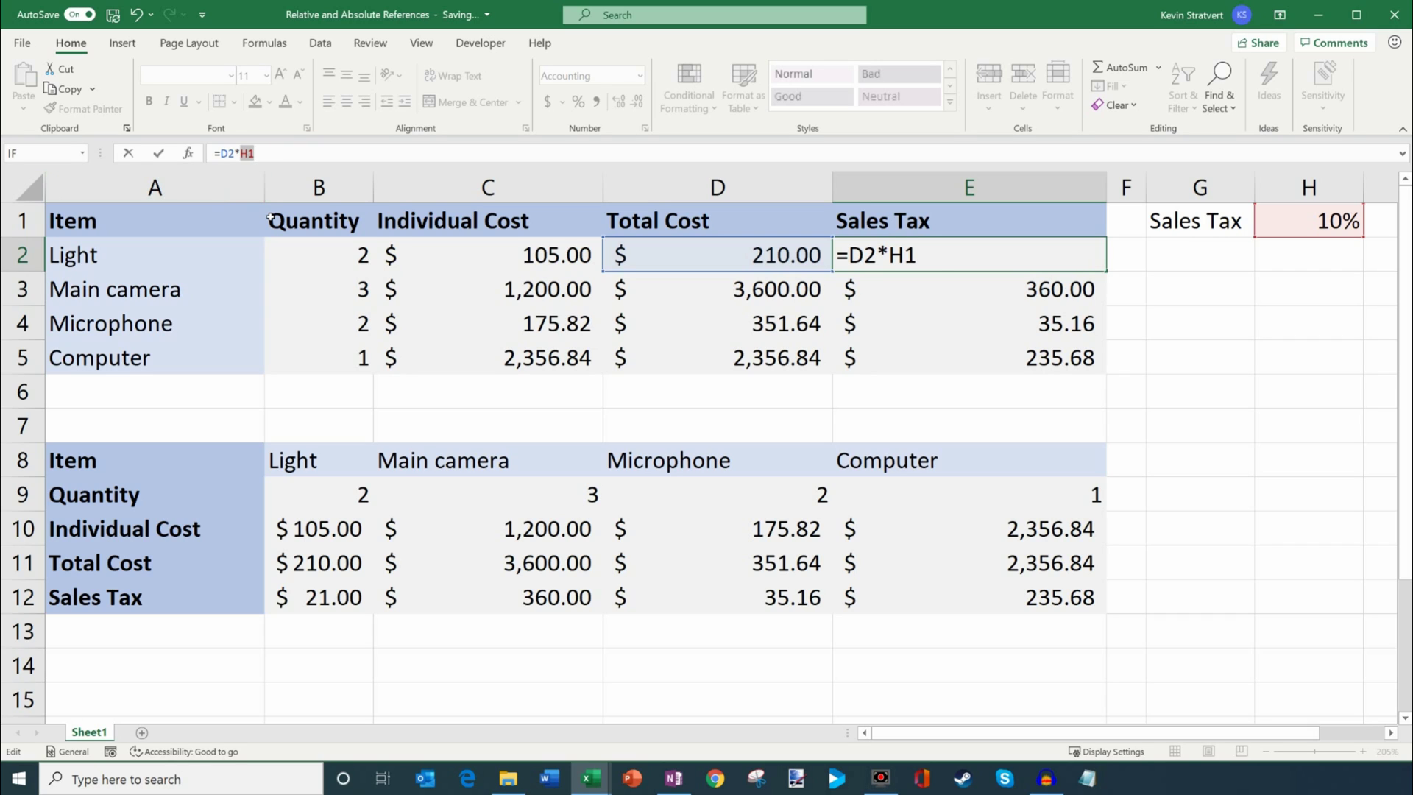
key("F4")
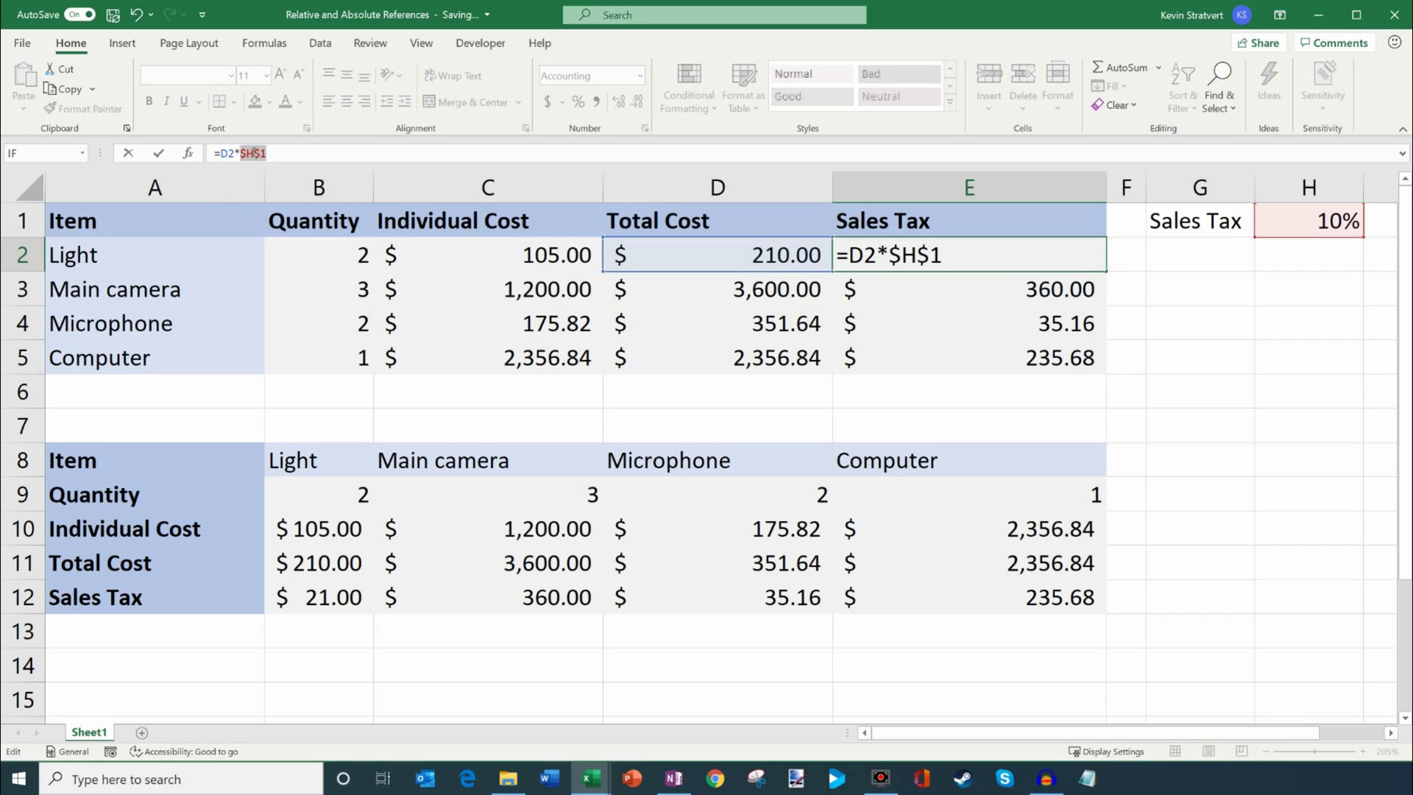
key("Return")
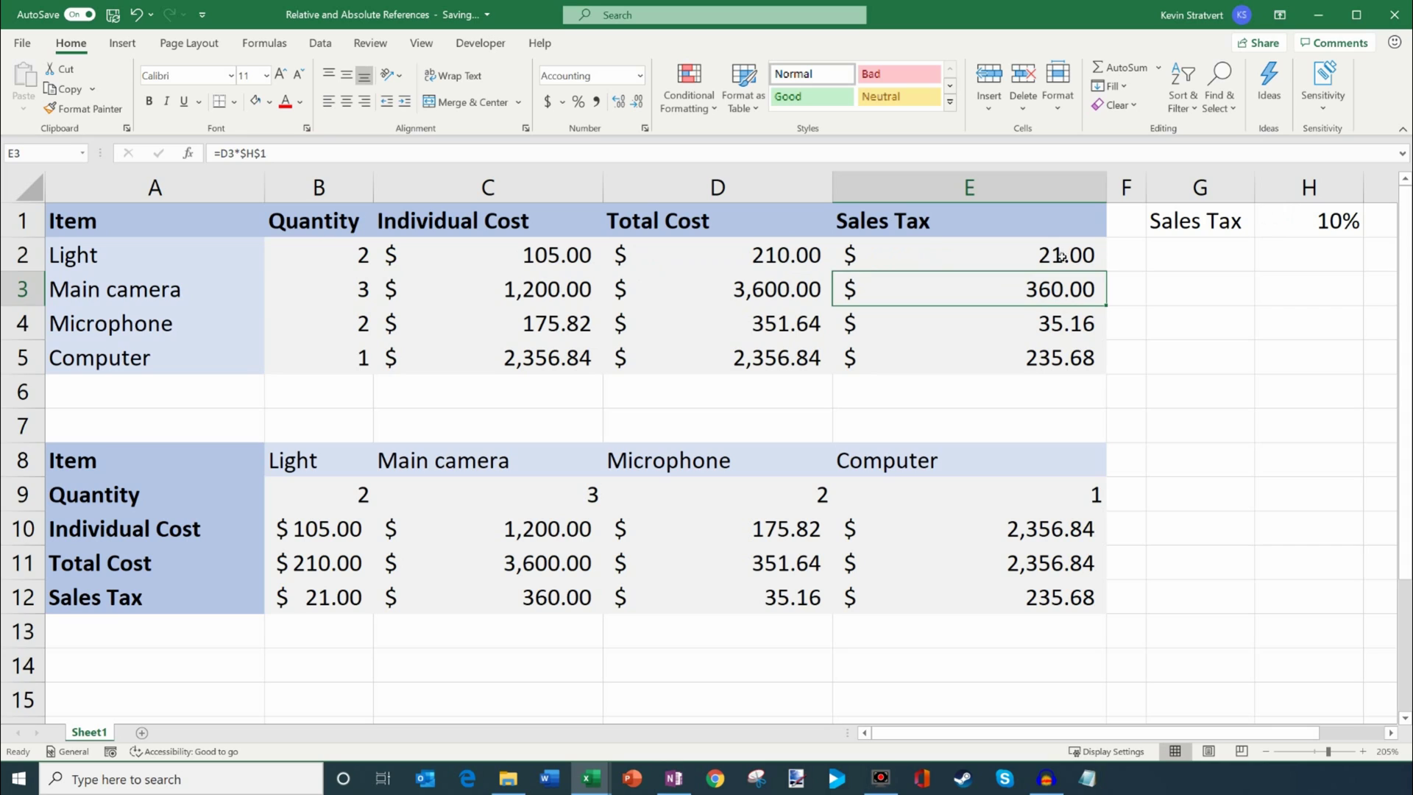
left_click(1060, 254)
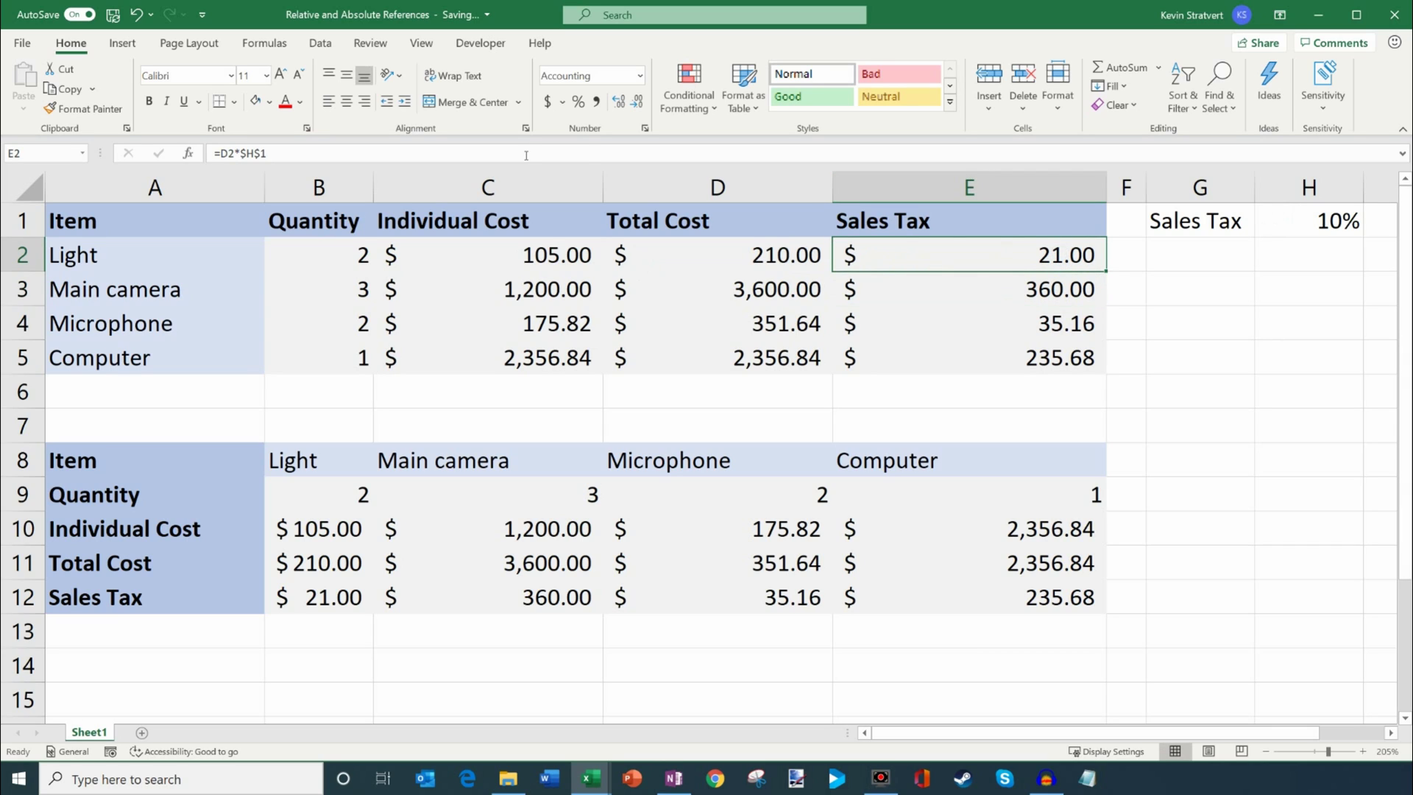
left_click_drag(978, 262, 1027, 343)
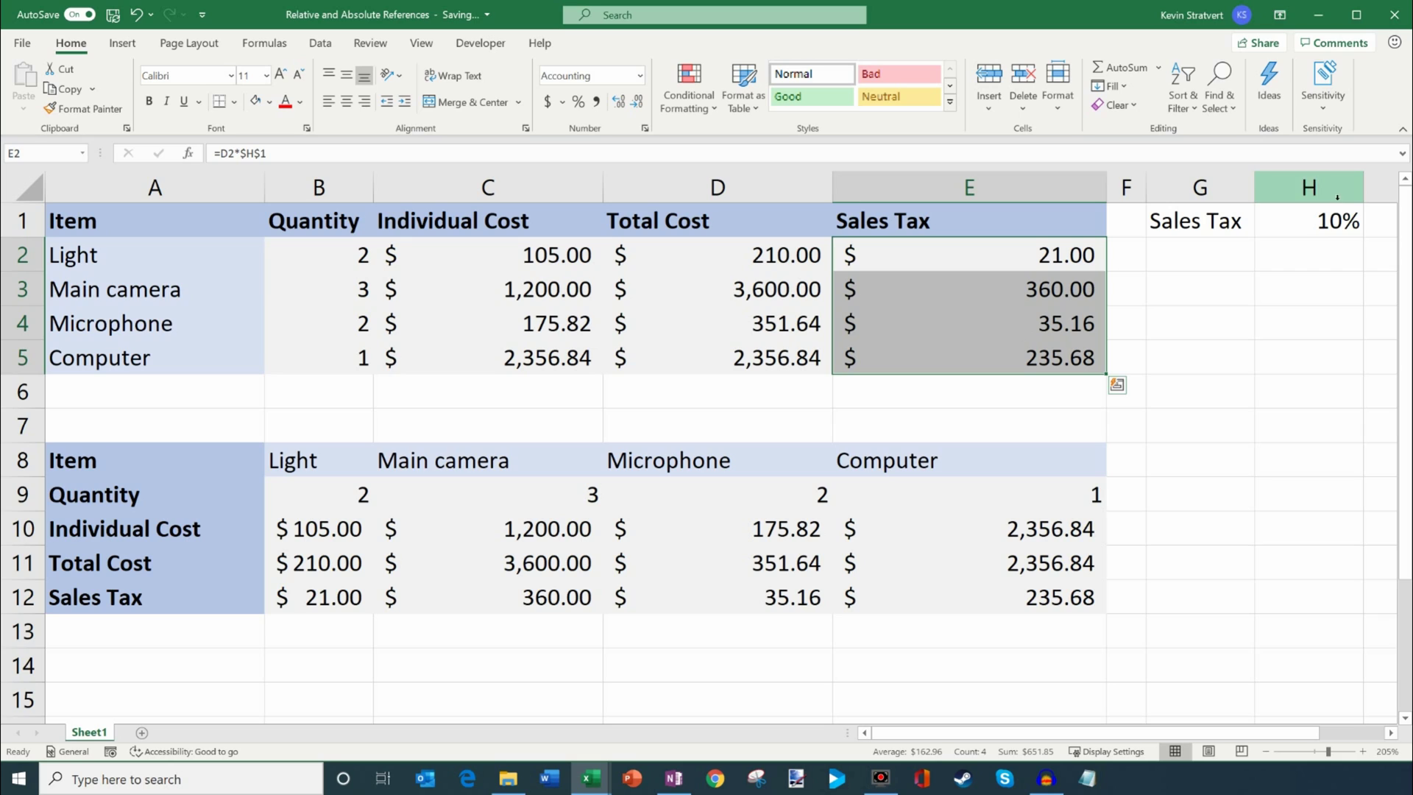
left_click(1302, 225)
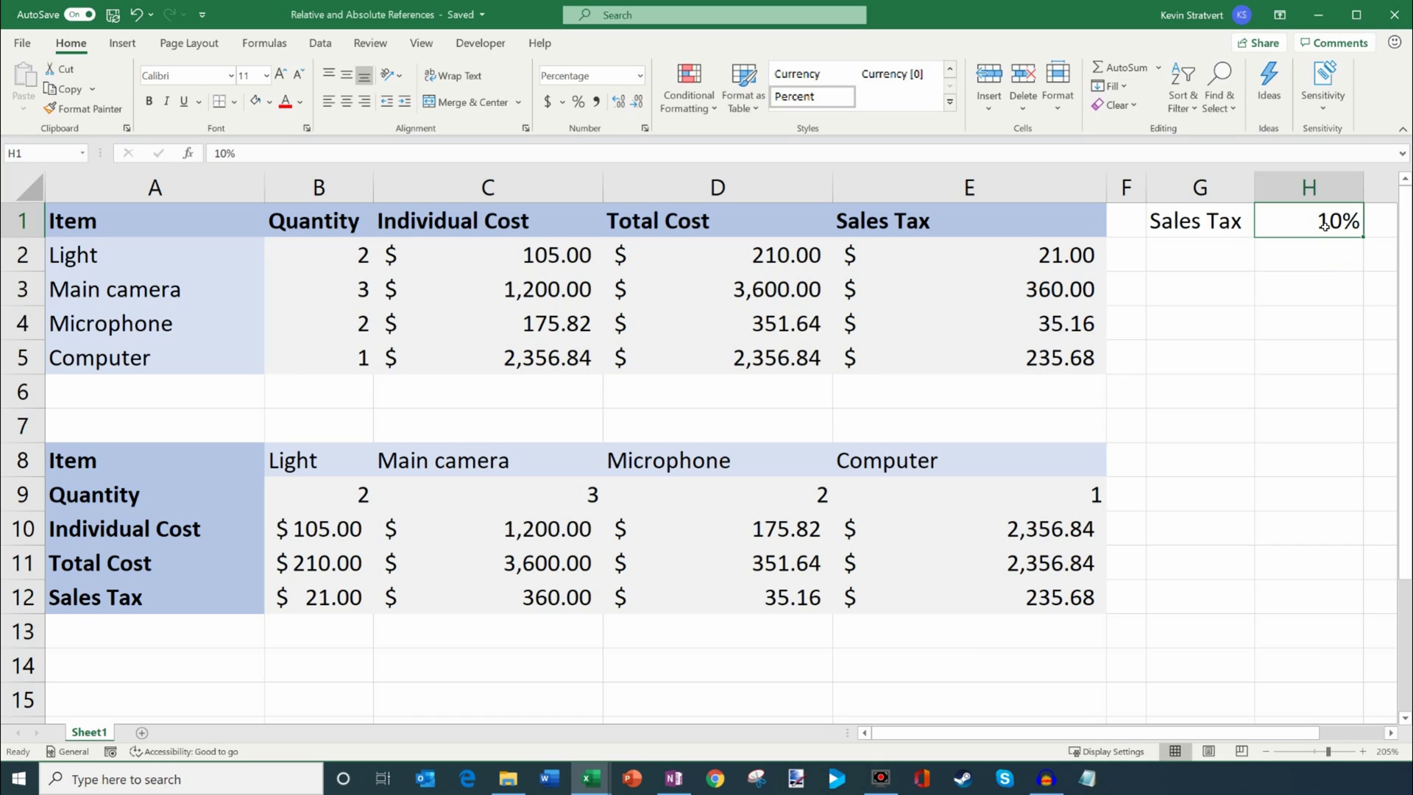
left_click(1187, 316)
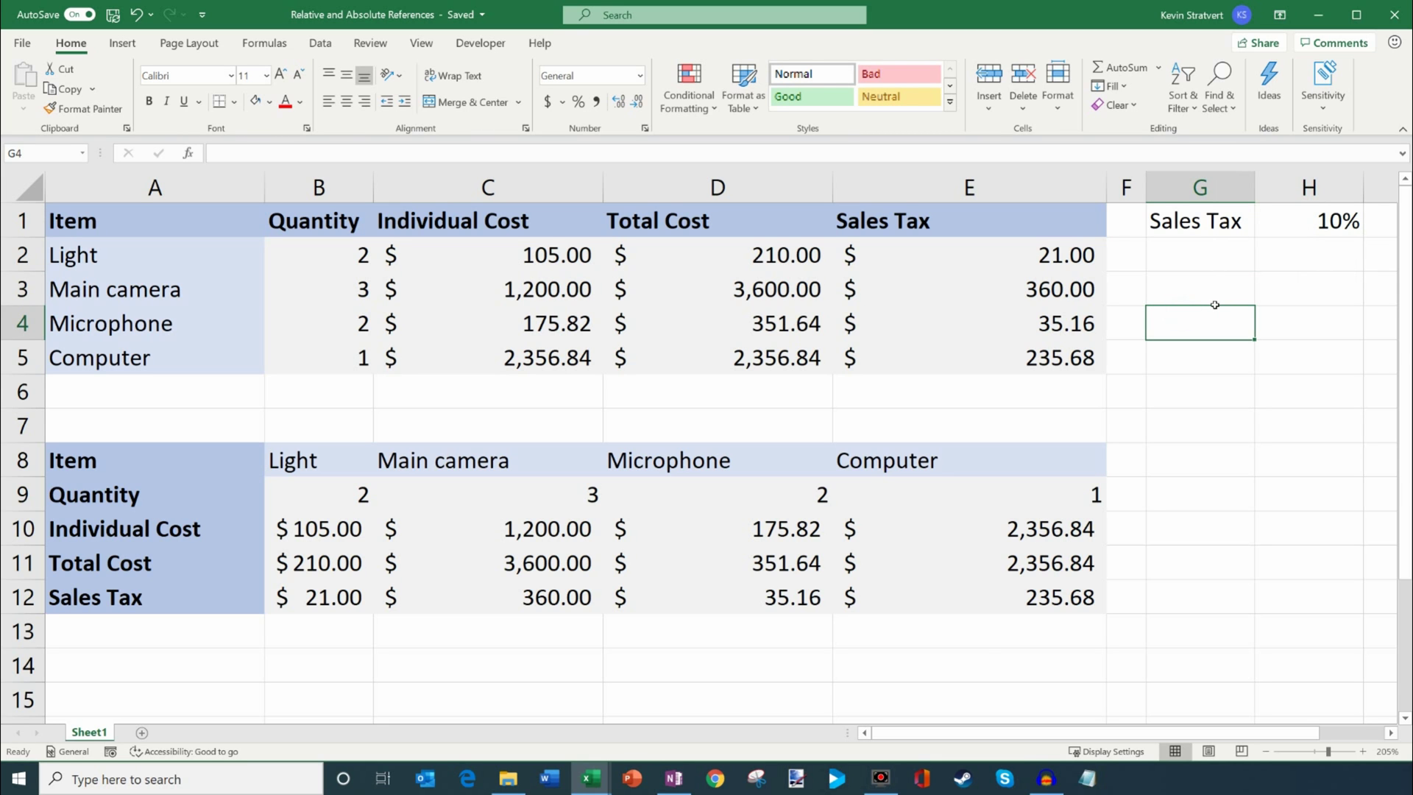